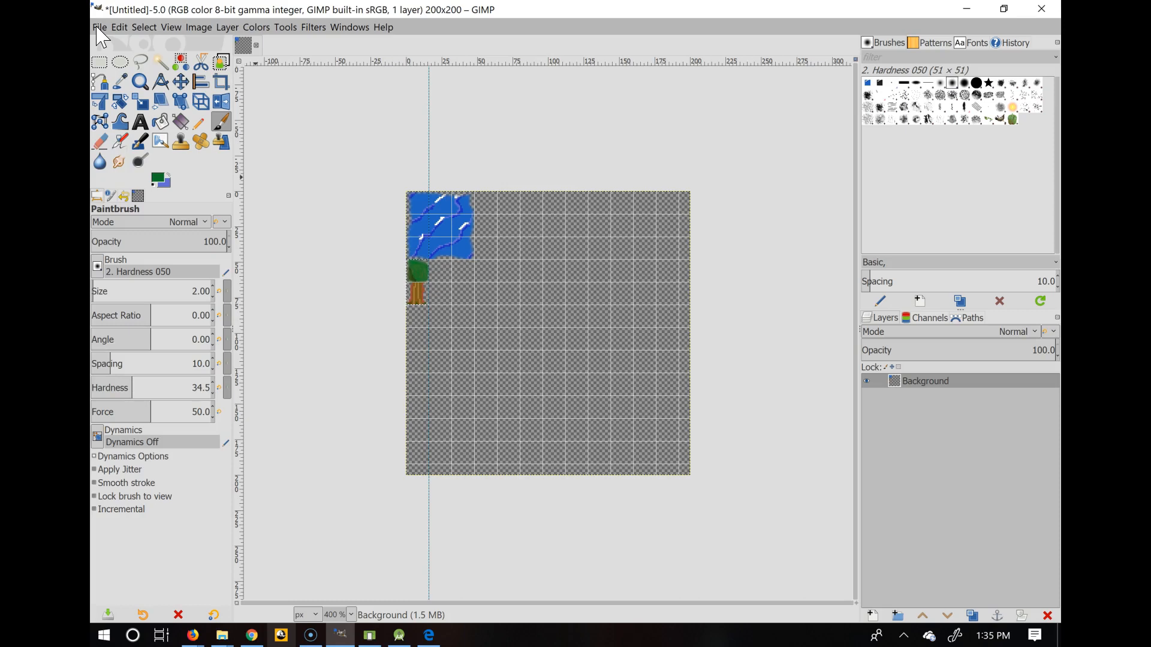
Create a new image 16 px wide and 16 px high
{"action": "left_click", "coordinate": [99, 30]}
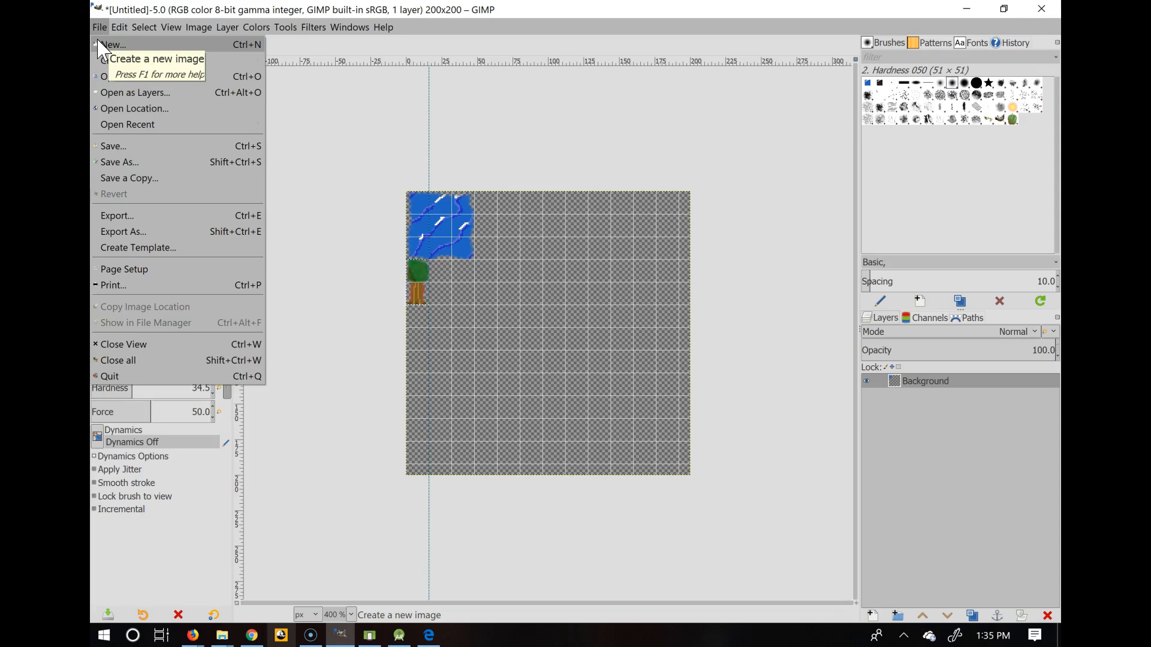
{"action": "left_click", "coordinate": [103, 45]}
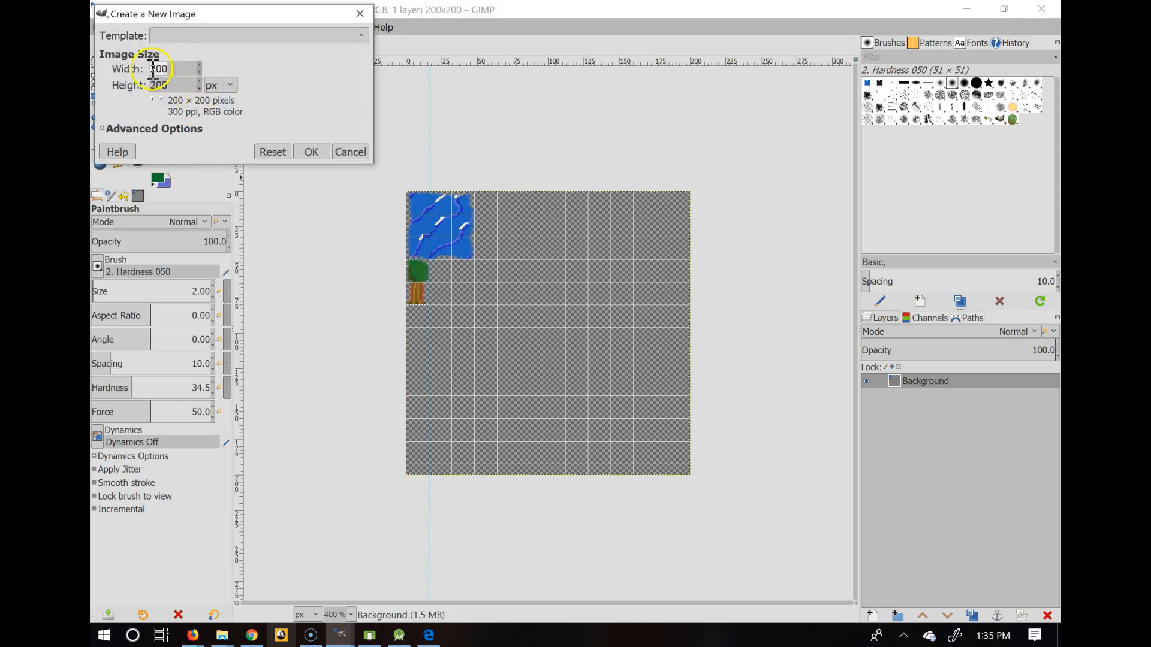
{"action": "type", "text": "16"}
{"action": "left_click", "coordinate": [173, 82]}
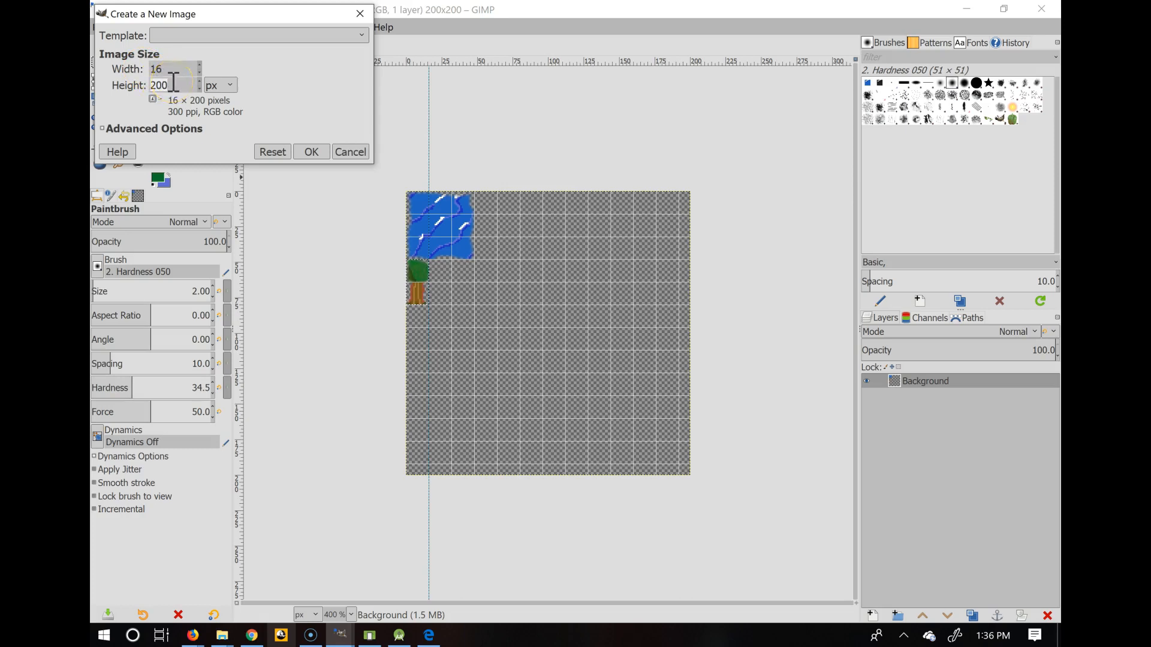
{"action": "type", "text": "16"}
{"action": "left_click", "coordinate": [311, 151]}
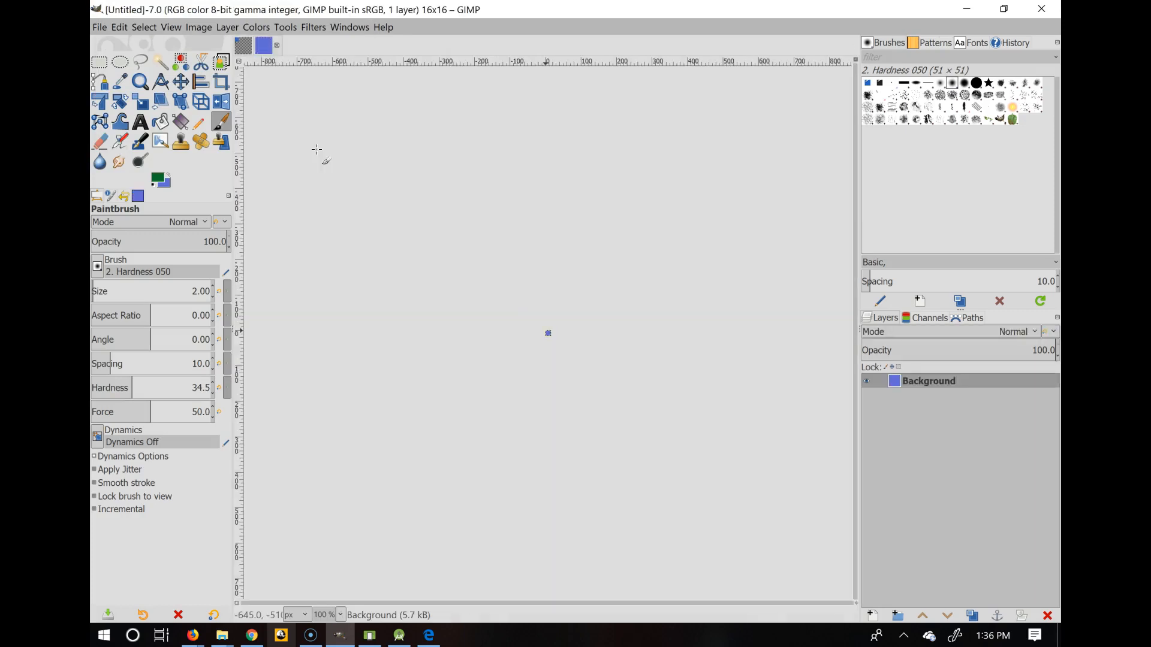
Create another 16 × 16 px image filled with transparency and close the blue-filled one
{"action": "left_click", "coordinate": [99, 28]}
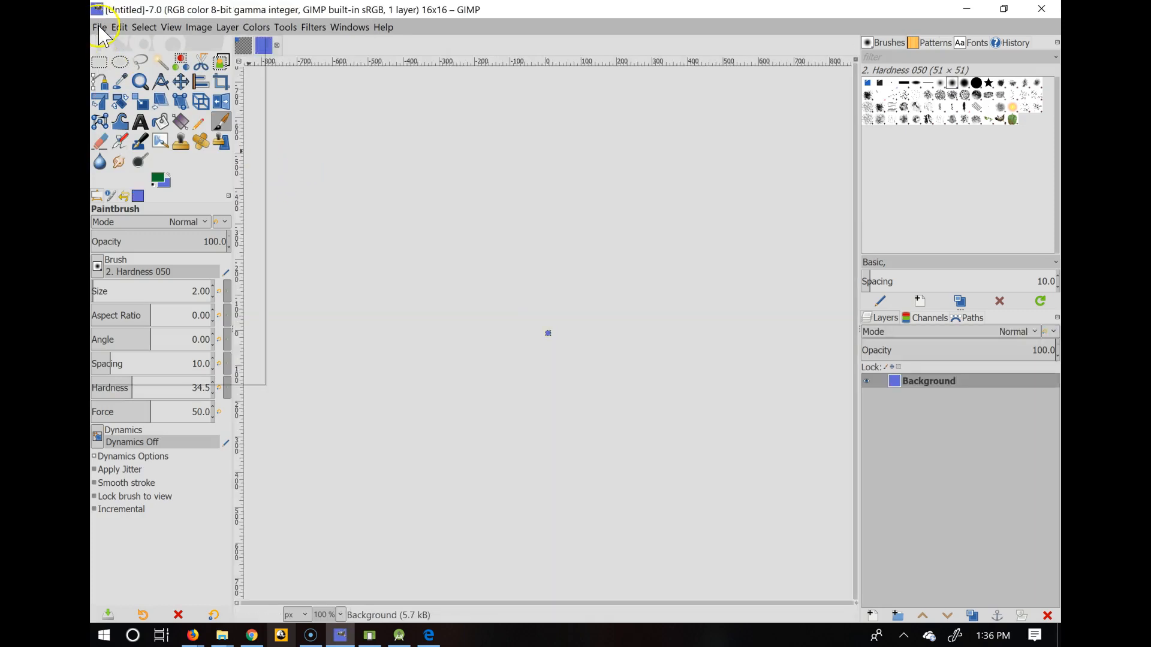
{"action": "left_click", "coordinate": [106, 45]}
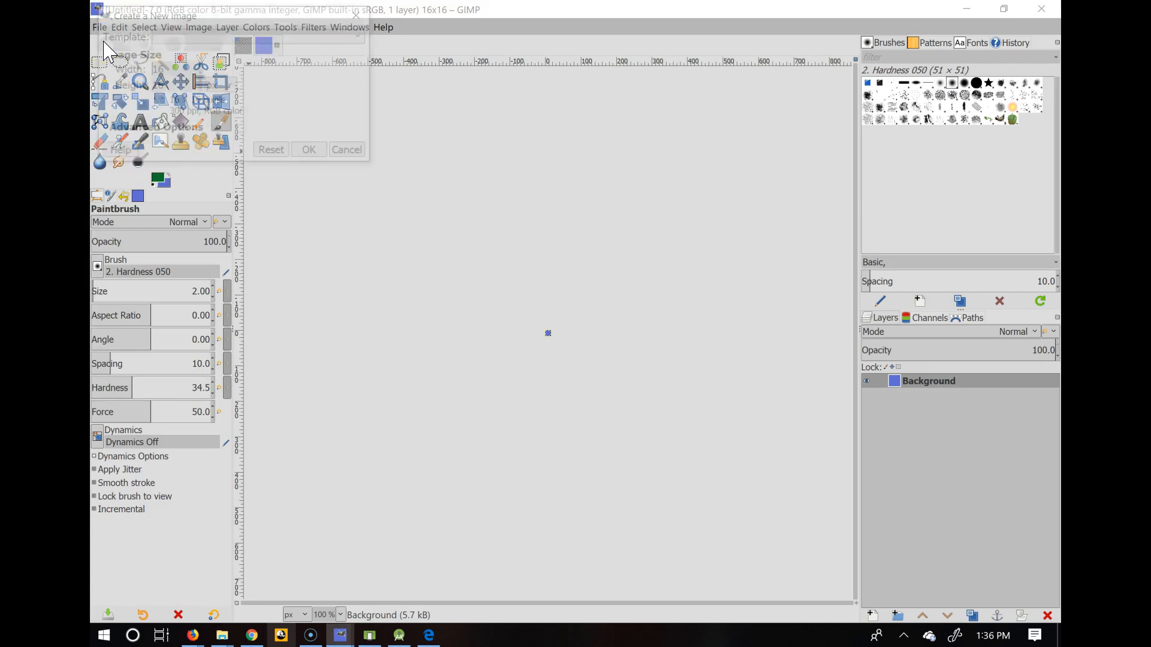
{"action": "left_click", "coordinate": [124, 128]}
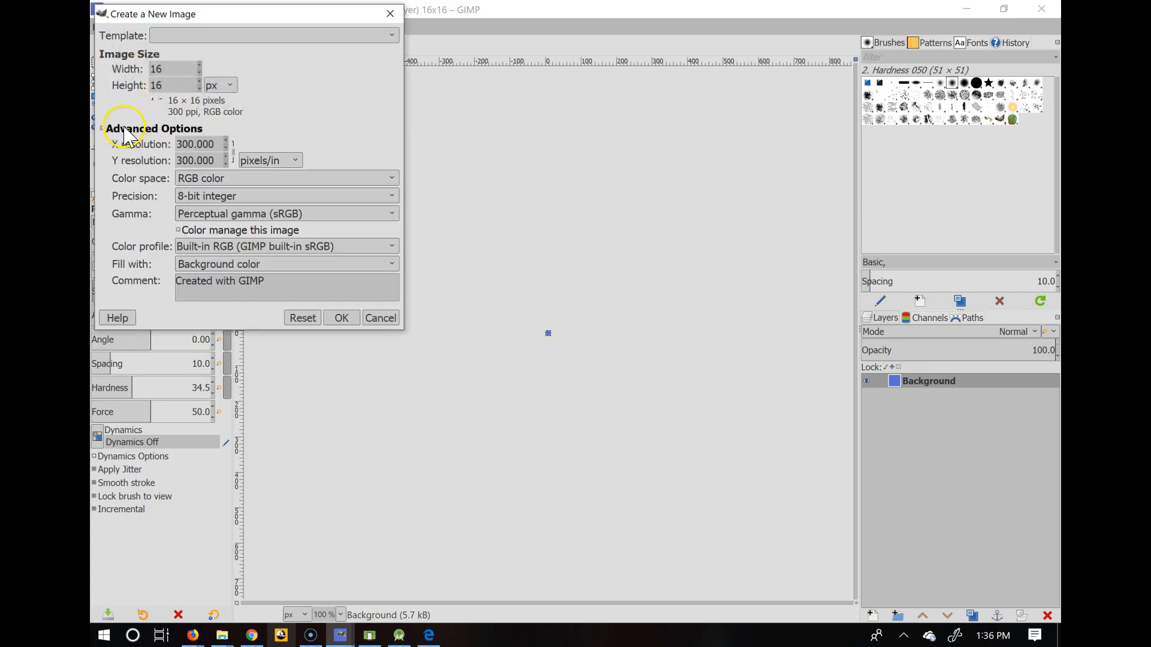
{"action": "left_click", "coordinate": [255, 264]}
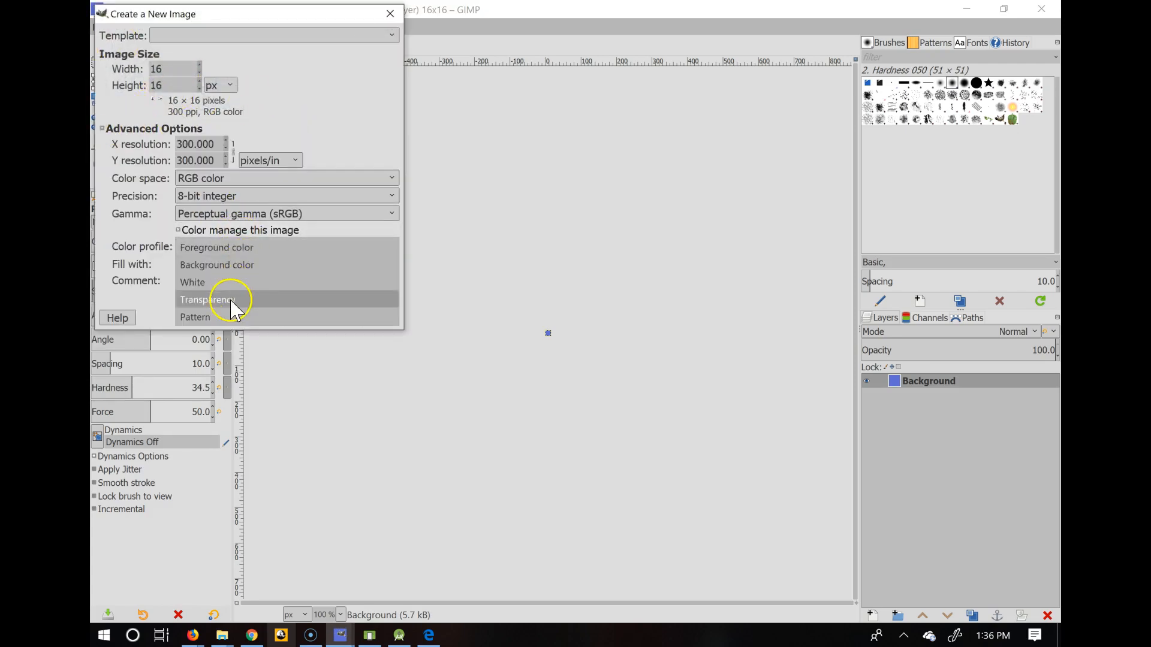
{"action": "left_click", "coordinate": [233, 299]}
{"action": "left_click", "coordinate": [339, 322]}
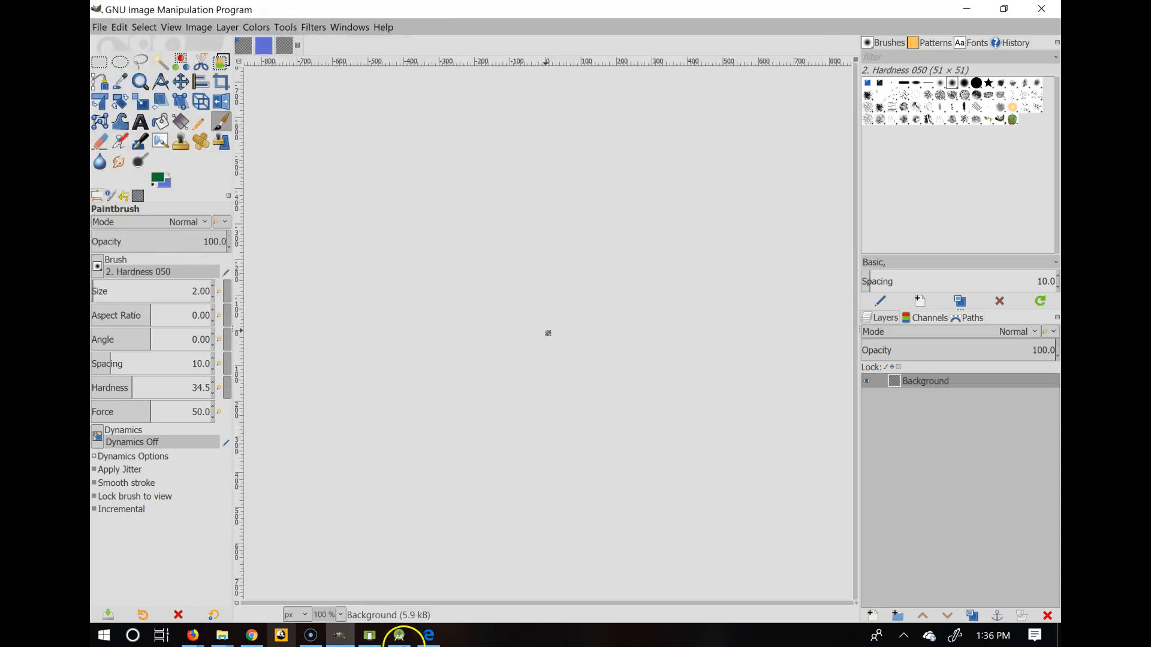
{"action": "left_click", "coordinate": [267, 46]}
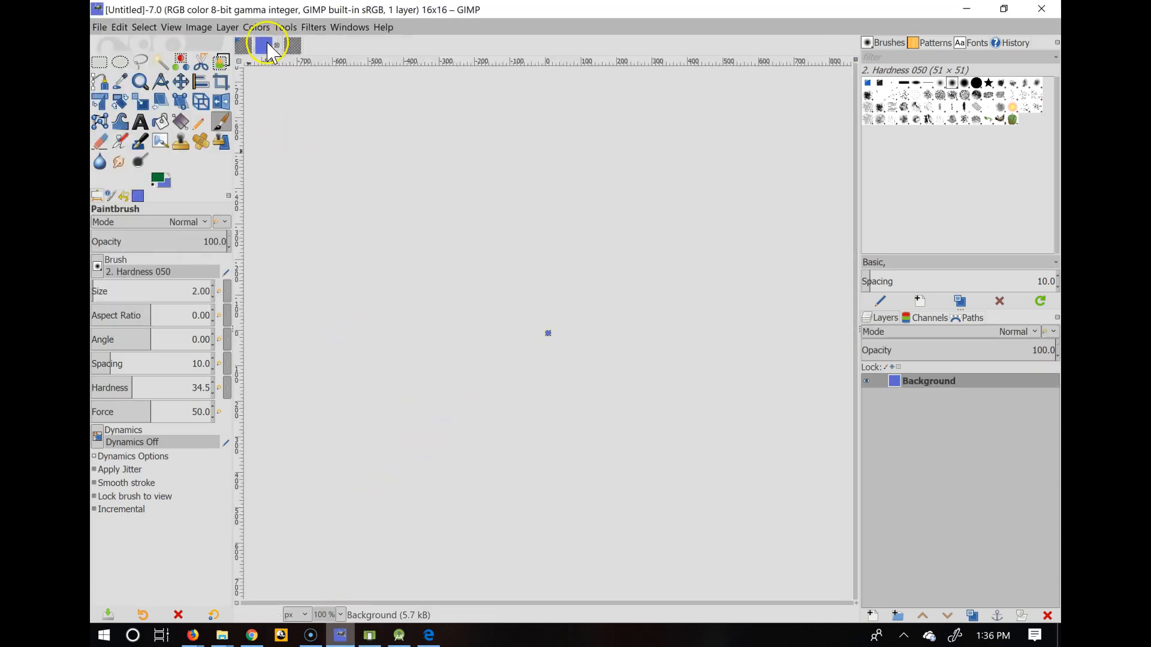
{"action": "left_click", "coordinate": [277, 46]}
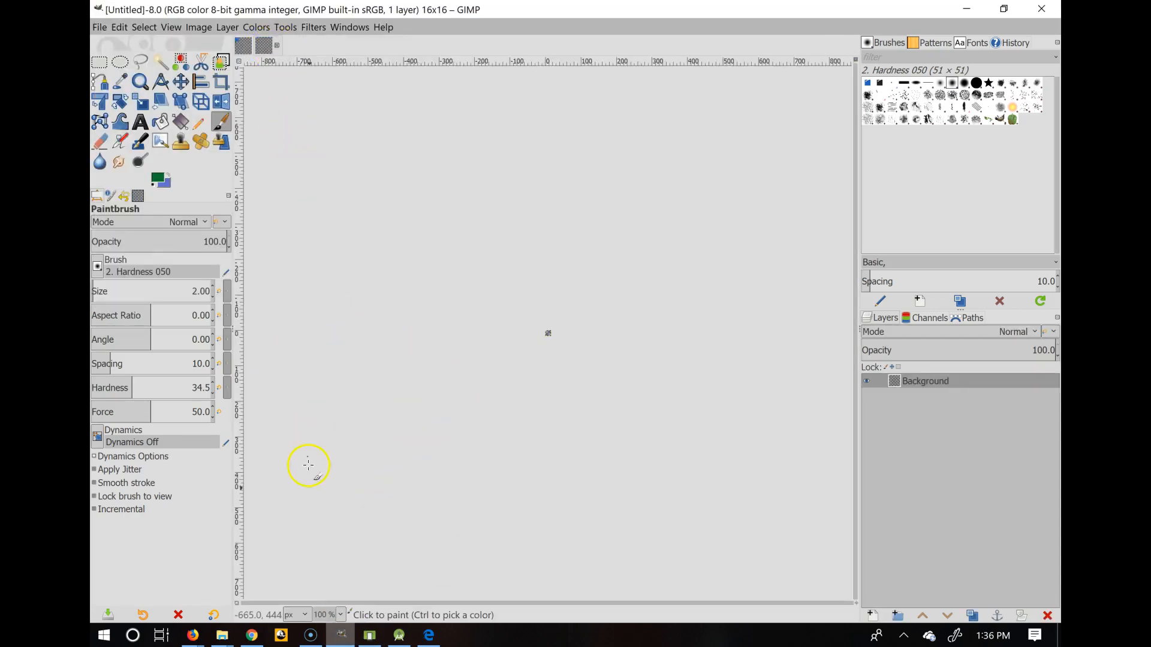
Choose the Pencil tool and set its brush size to 1.00 for single-pixel drawing
{"action": "left_click", "coordinate": [336, 615]}
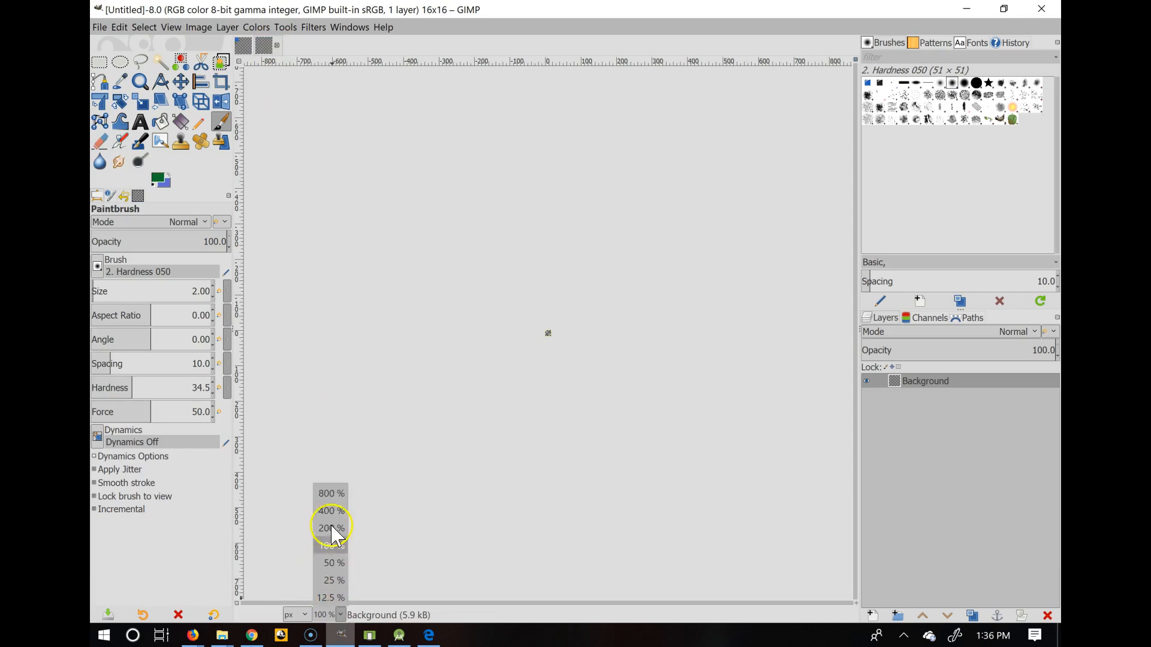
{"action": "left_click", "coordinate": [331, 493]}
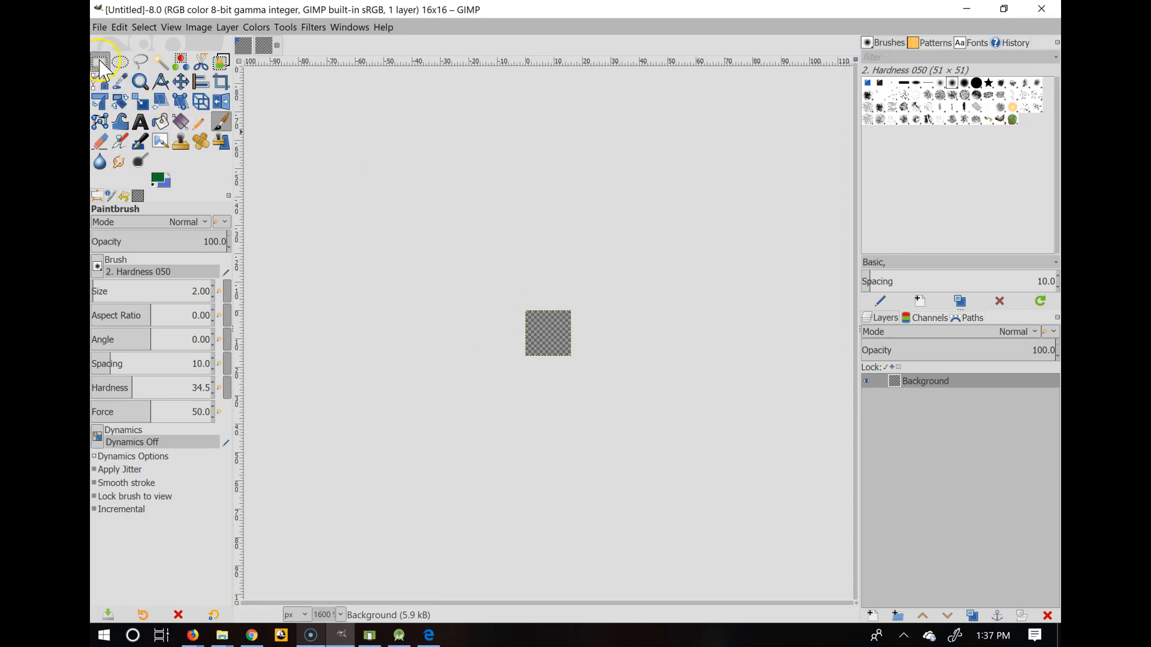
{"action": "left_click", "coordinate": [200, 126]}
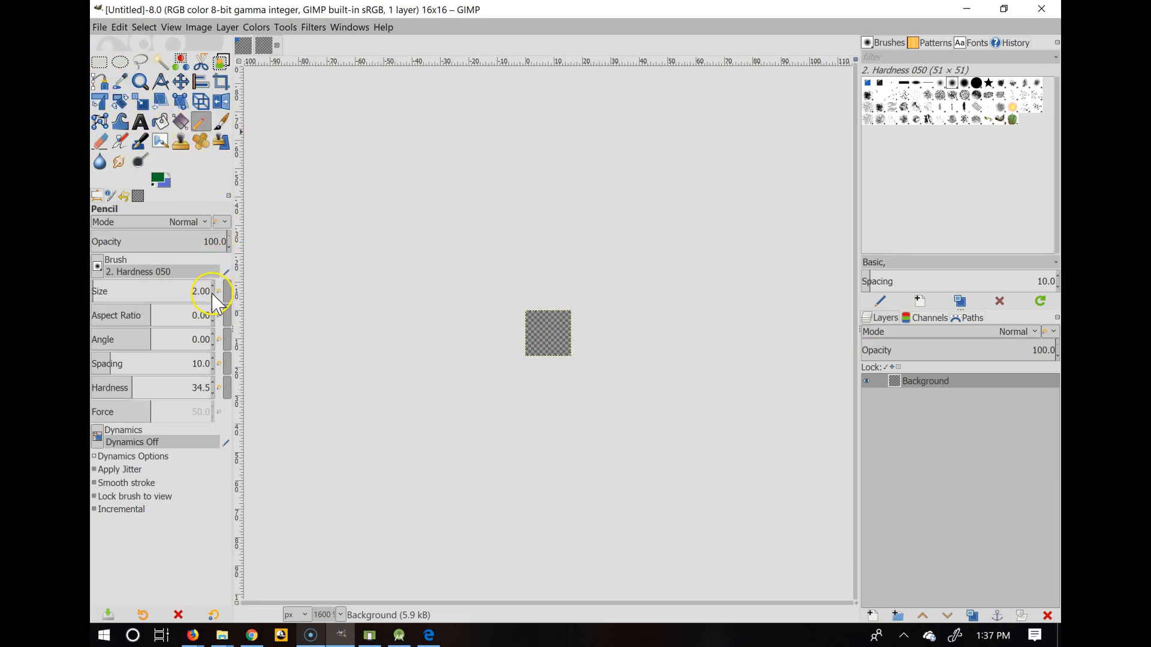
{"action": "left_click", "coordinate": [213, 297]}
{"action": "left_click", "coordinate": [331, 614]}
{"action": "type", "text": "1600"}
{"action": "key", "text": "Return"}
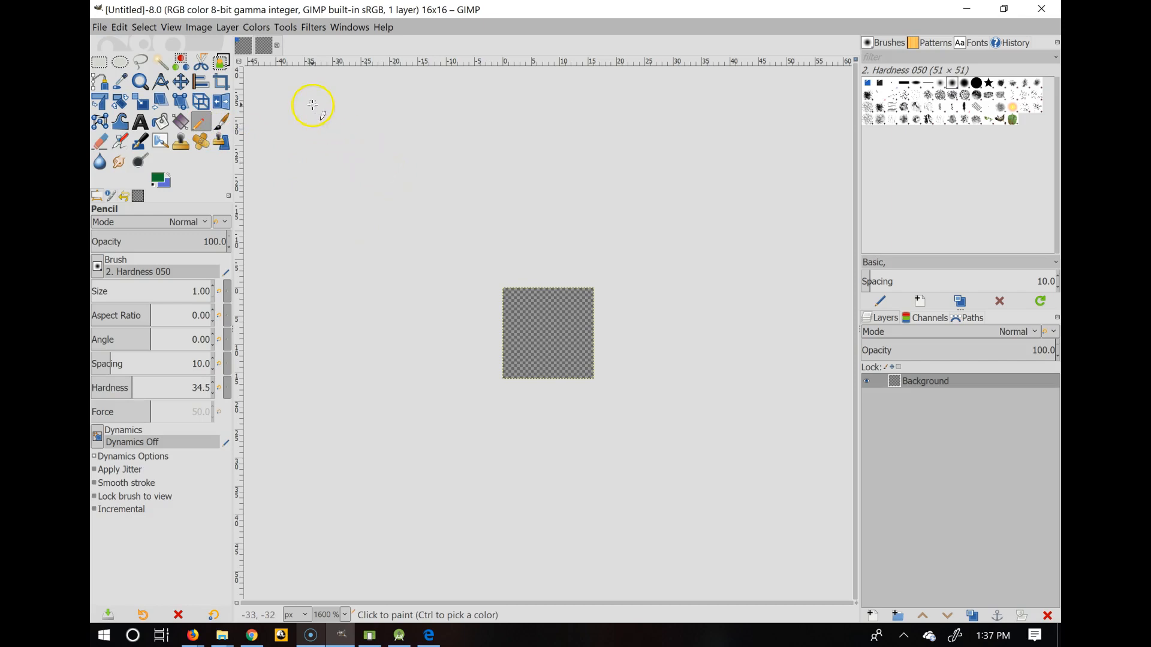
{"action": "right_click", "coordinate": [1042, 50]}
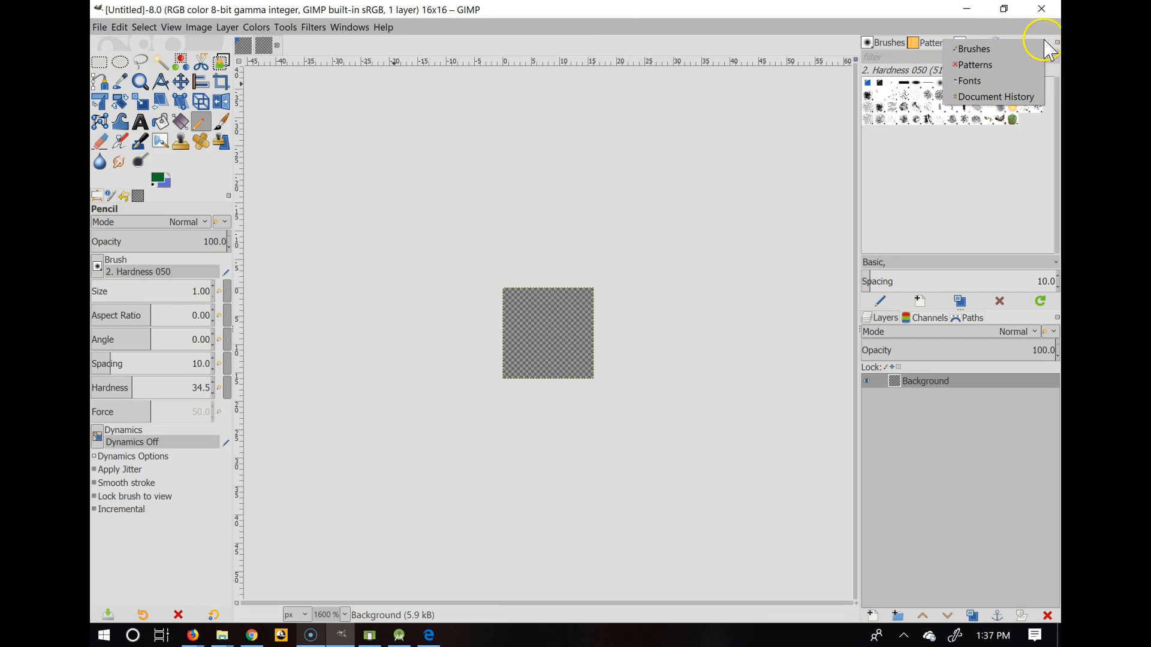
{"action": "left_click", "coordinate": [1043, 30]}
Add a new transparent 16 × 16 px layer named "left arm"
{"action": "left_click", "coordinate": [227, 28]}
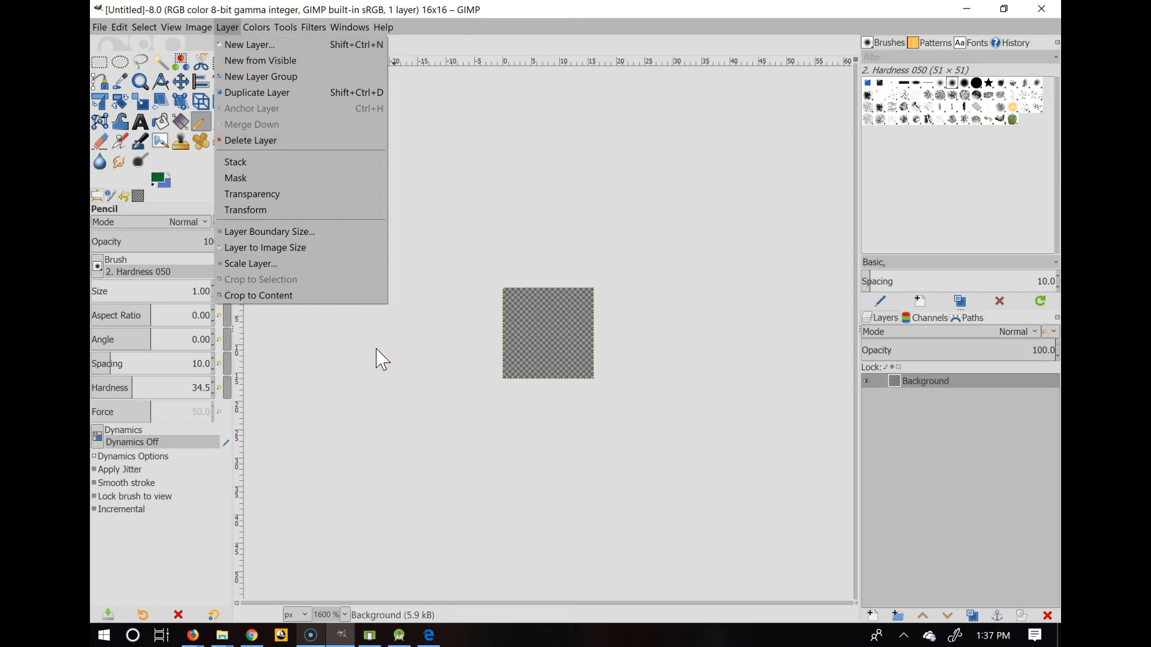
{"action": "left_click", "coordinate": [240, 47]}
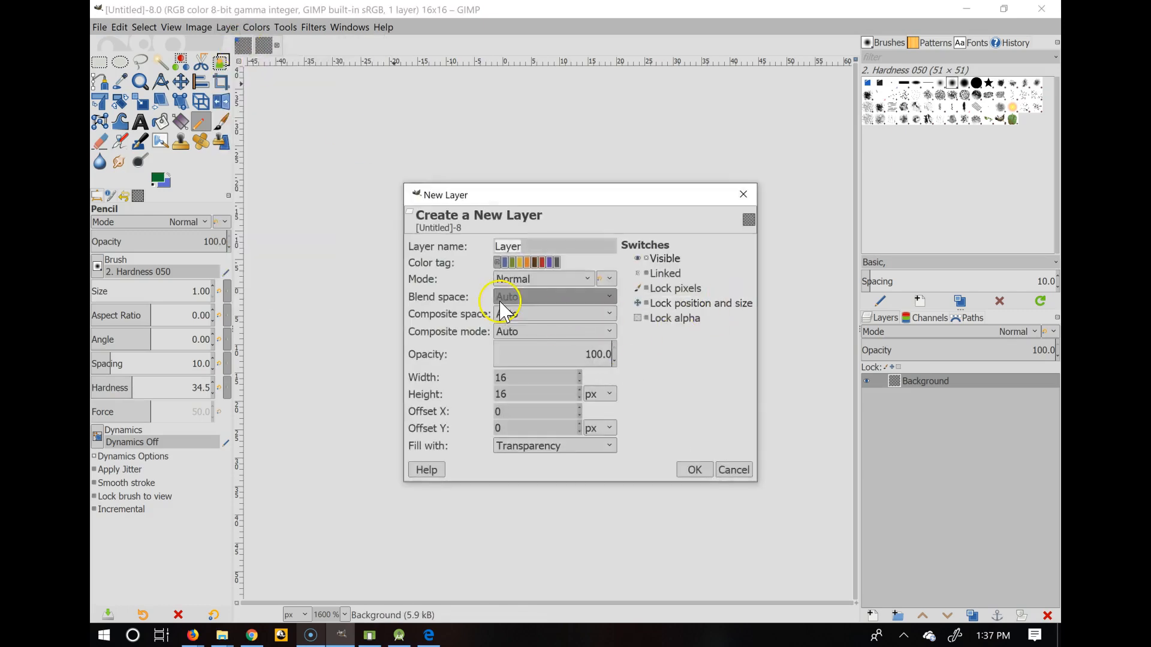
{"action": "left_click", "coordinate": [548, 245]}
{"action": "type", "text": "left arm"}
{"action": "left_click", "coordinate": [701, 470]}
{"action": "left_click", "coordinate": [699, 470]}
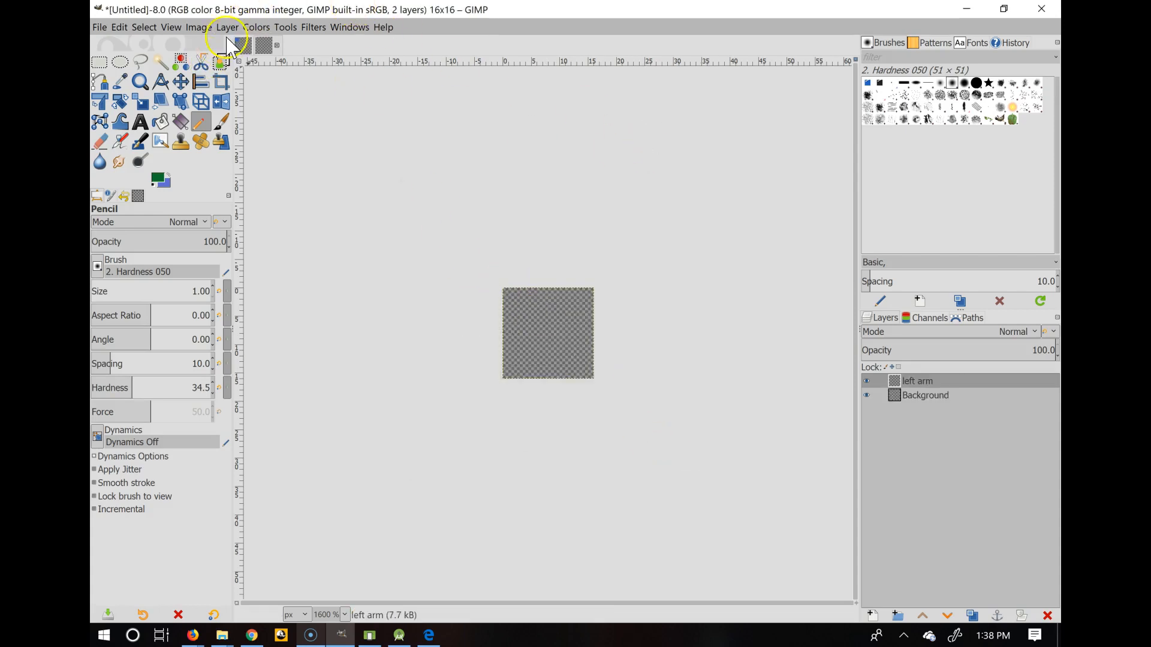
Add a new transparent layer named "right arm" above the left arm layer
{"action": "left_click", "coordinate": [874, 614]}
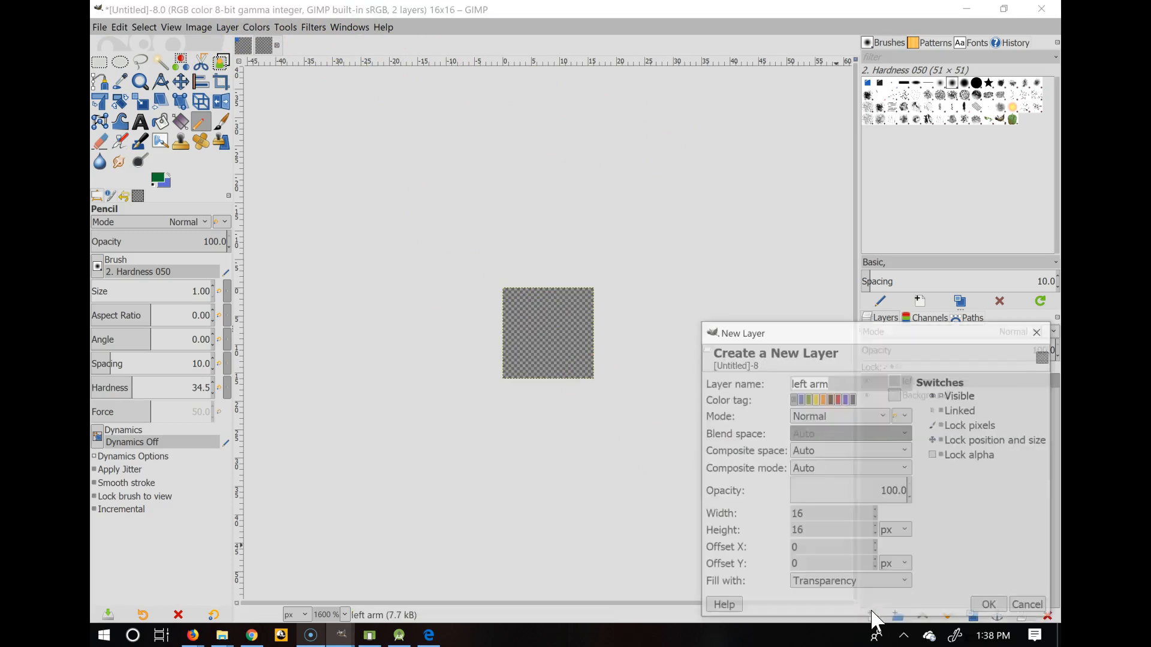
{"action": "left_click", "coordinate": [819, 382]}
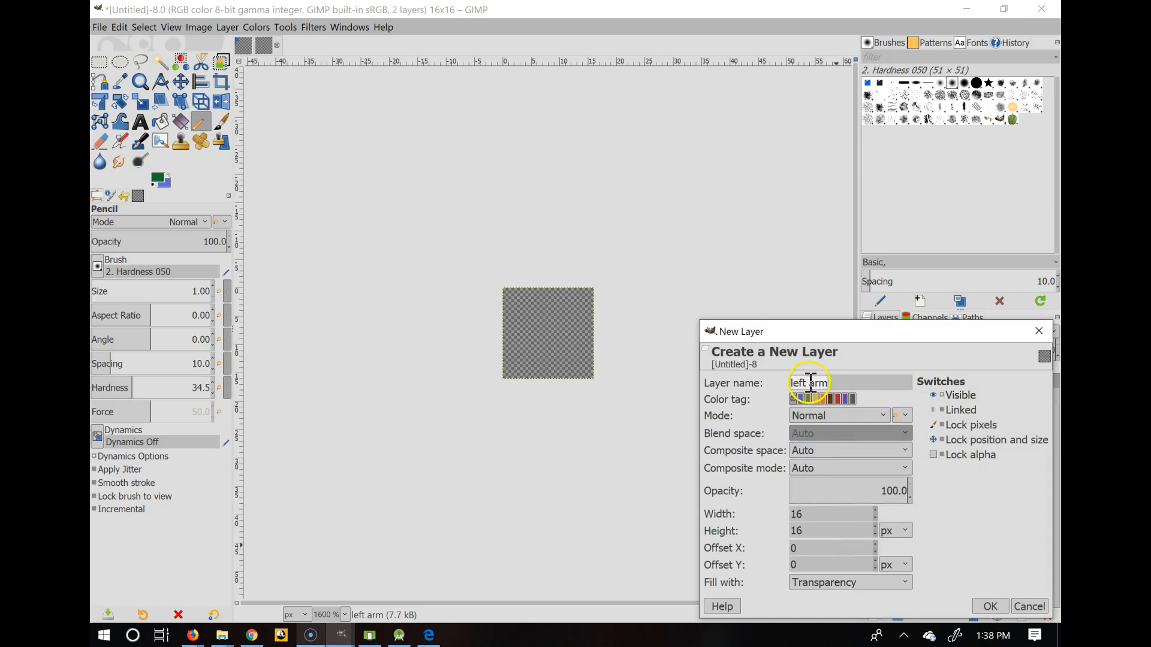
{"action": "left_click", "coordinate": [808, 383]}
{"action": "key", "text": "BackSpace"}
{"action": "key", "text": "BackSpace"}
{"action": "key", "text": "BackSpace"}
{"action": "key", "text": "BackSpace"}
{"action": "type", "text": "right"}
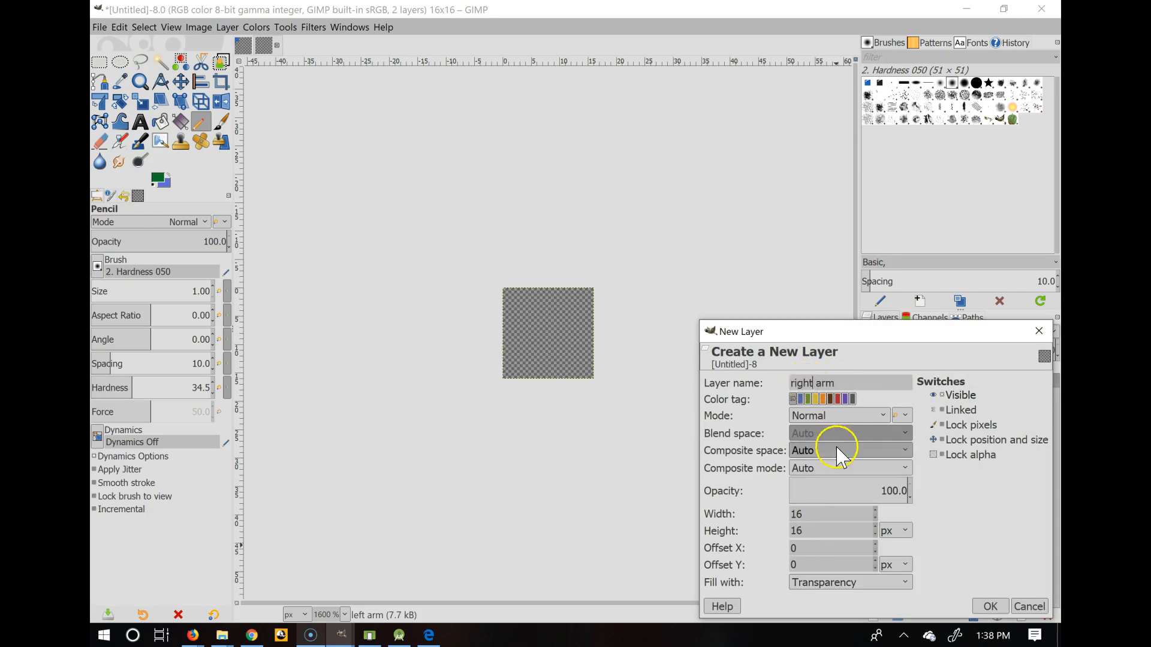
{"action": "left_click", "coordinate": [990, 606]}
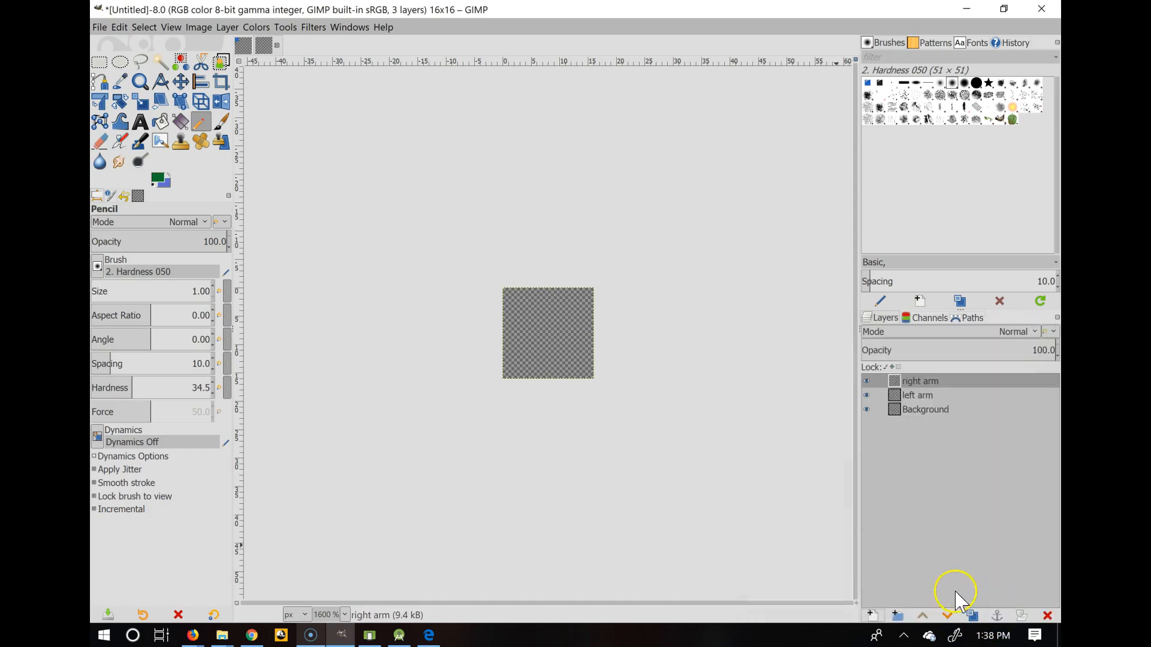
Add a new transparent layer named "right leg" above the right arm layer
{"action": "left_click", "coordinate": [874, 616]}
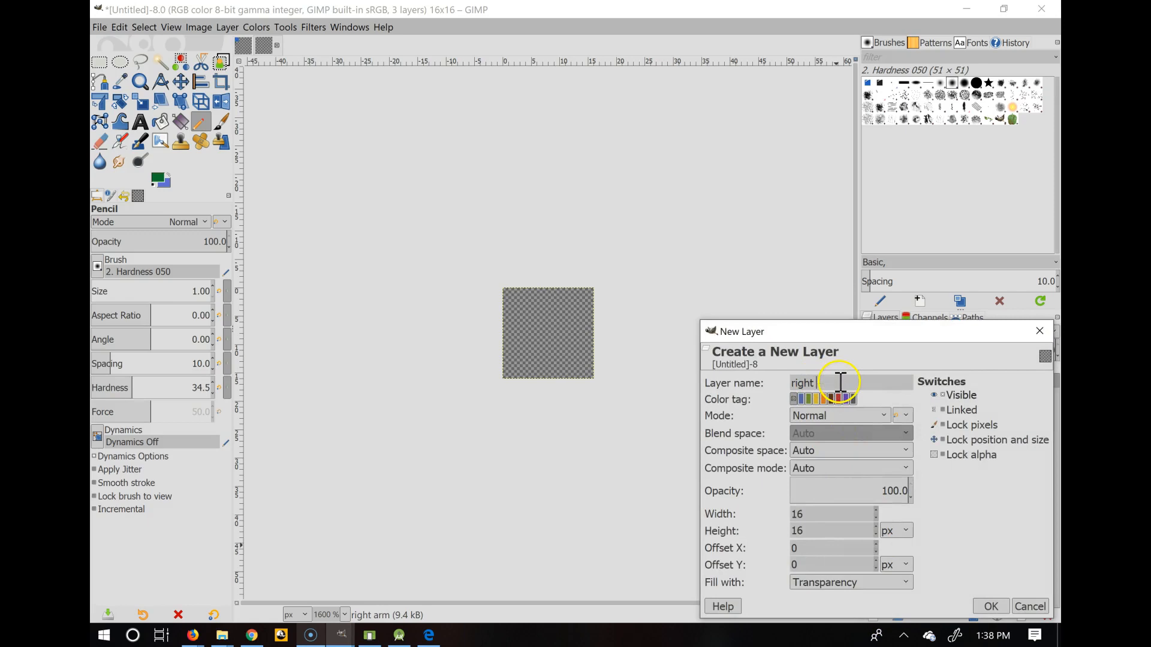
{"action": "type", "text": "r"}
{"action": "left_click", "coordinate": [990, 606]}
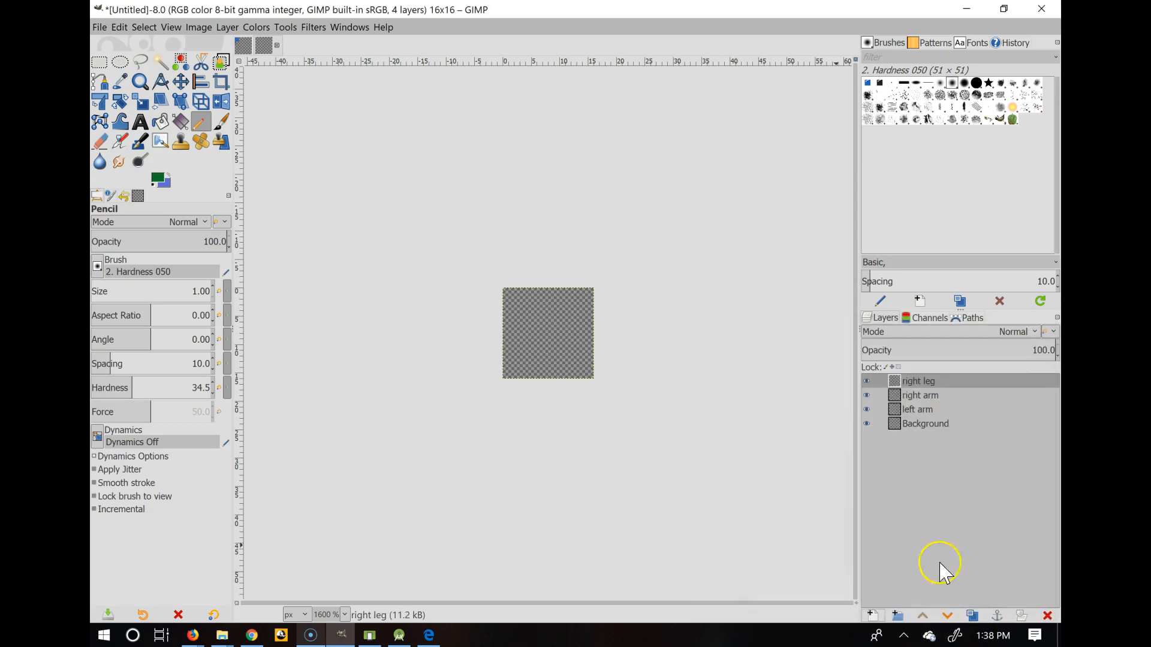
Add a new transparent layer named "left leg" above the right leg layer
{"action": "left_click", "coordinate": [873, 616]}
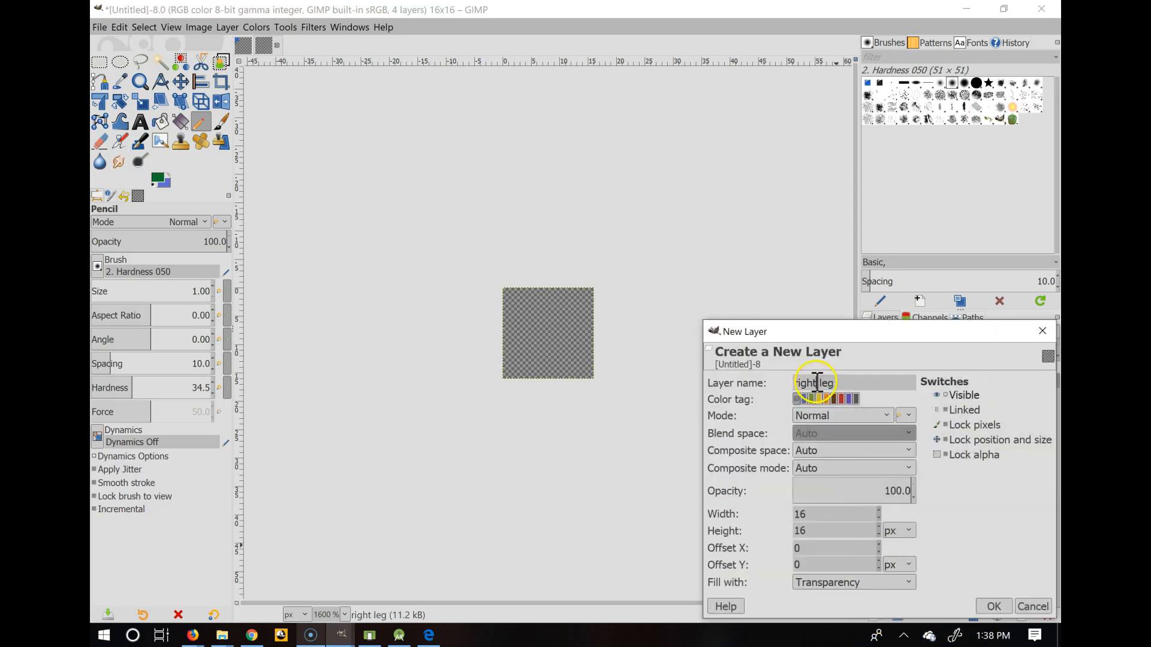
{"action": "key", "text": "BackSpace"}
{"action": "key", "text": "BackSpace"}
{"action": "key", "text": "BackSpace"}
{"action": "key", "text": "BackSpace"}
{"action": "key", "text": "BackSpace"}
{"action": "key", "text": "BackSpace"}
{"action": "type", "text": "lef"}
{"action": "left_click", "coordinate": [991, 606]}
Add a new transparent layer named "head" at the top of the layer stack
{"action": "left_click", "coordinate": [881, 613]}
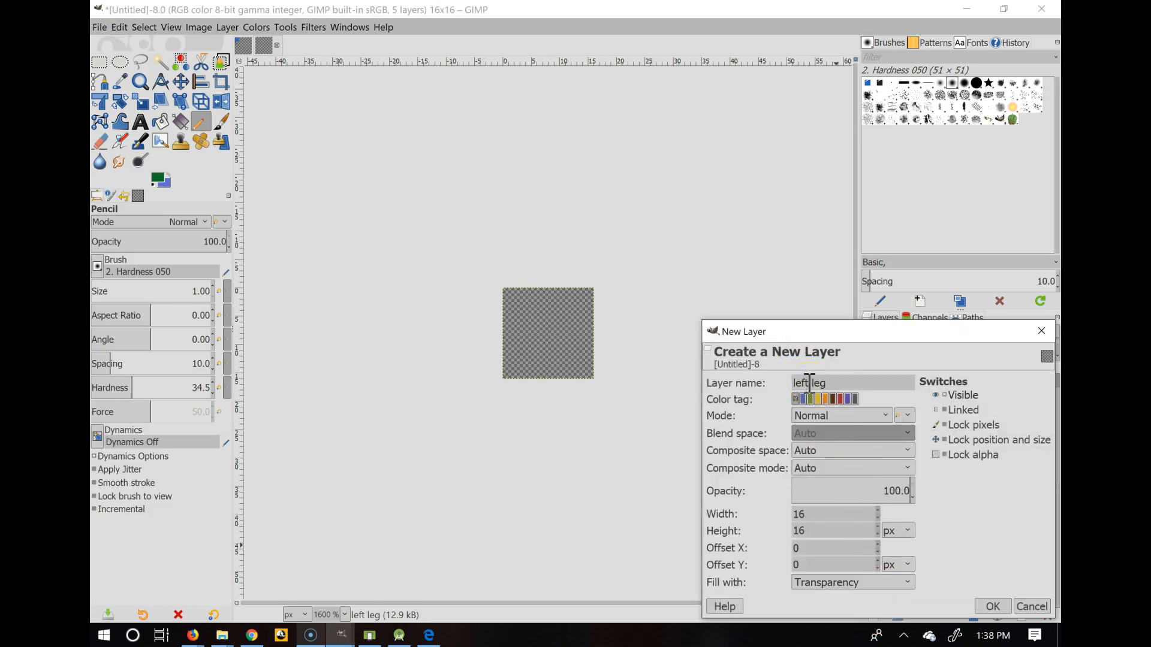
{"action": "left_click", "coordinate": [834, 382]}
{"action": "left_click", "coordinate": [971, 608]}
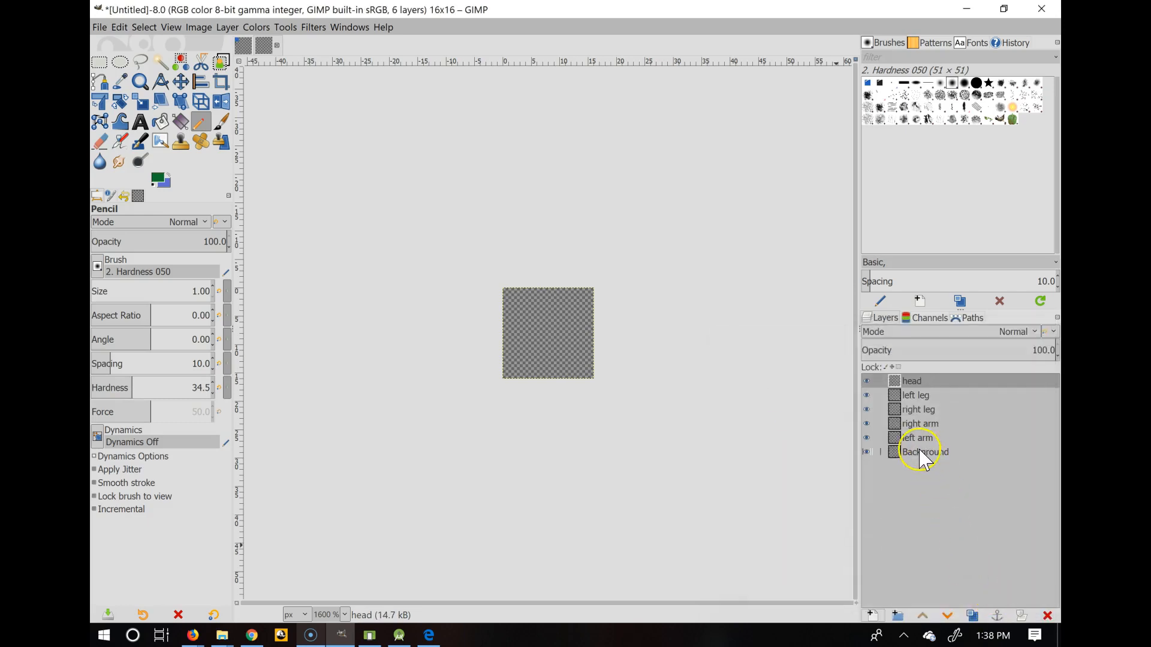
Rename the Background layer as "body"
{"action": "left_click", "coordinate": [922, 454]}
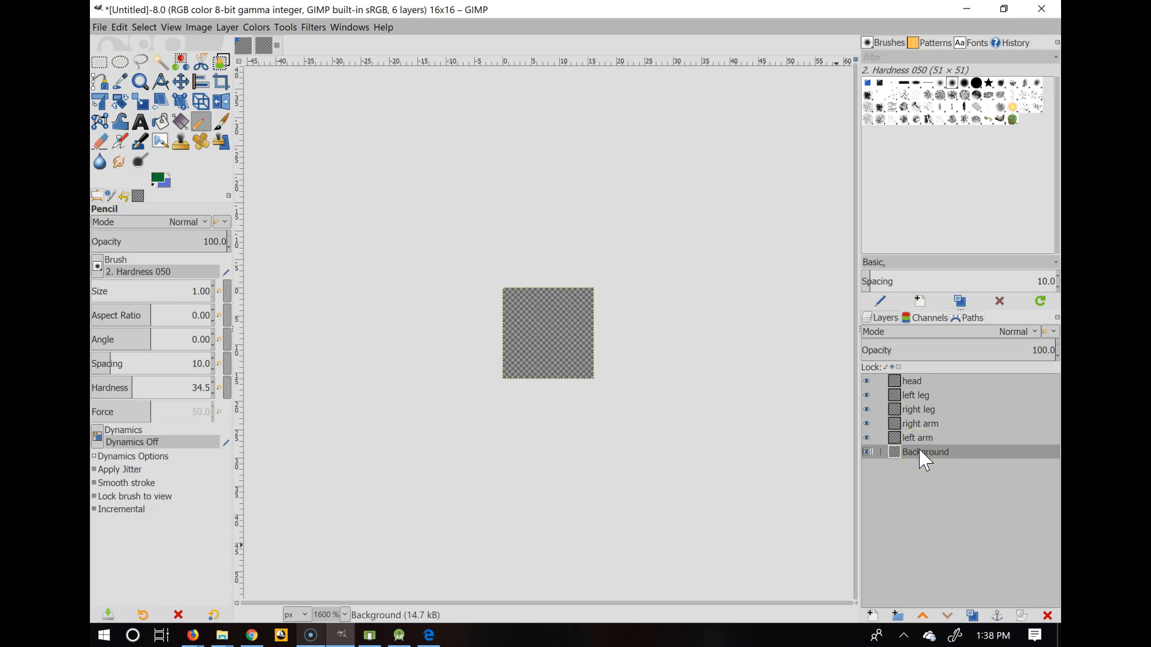
{"action": "double_click", "coordinate": [920, 452]}
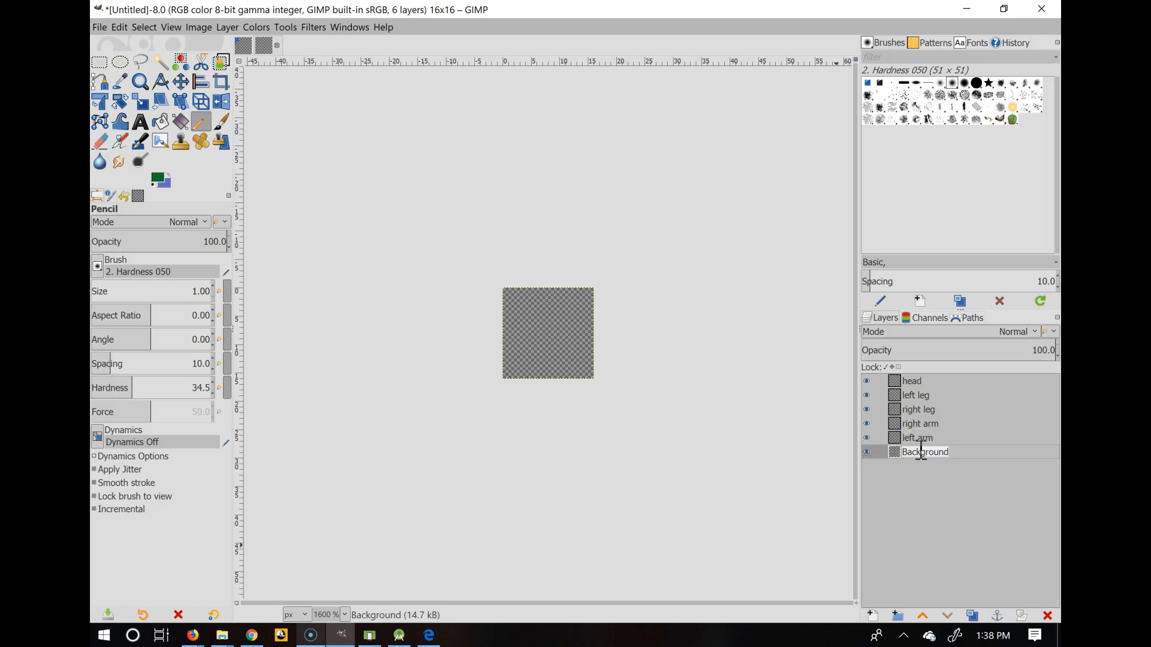
{"action": "type", "text": "body"}
{"action": "key", "text": "Return"}
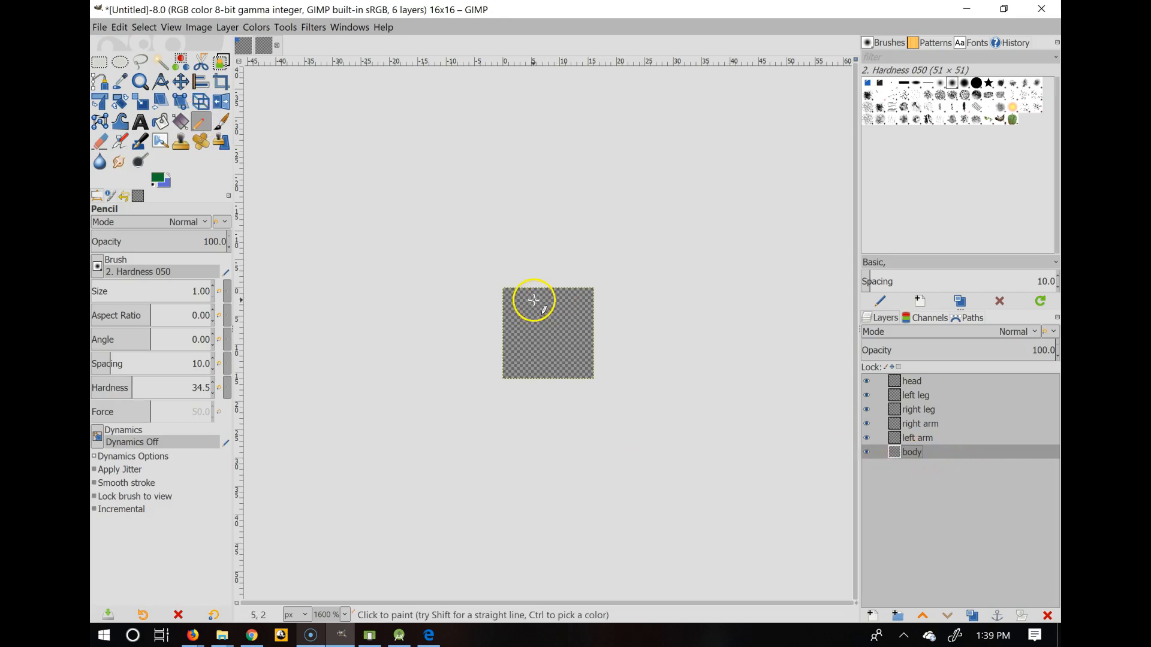
Set the foreground color to bright blue (2732d8)
{"action": "left_click", "coordinate": [159, 177]}
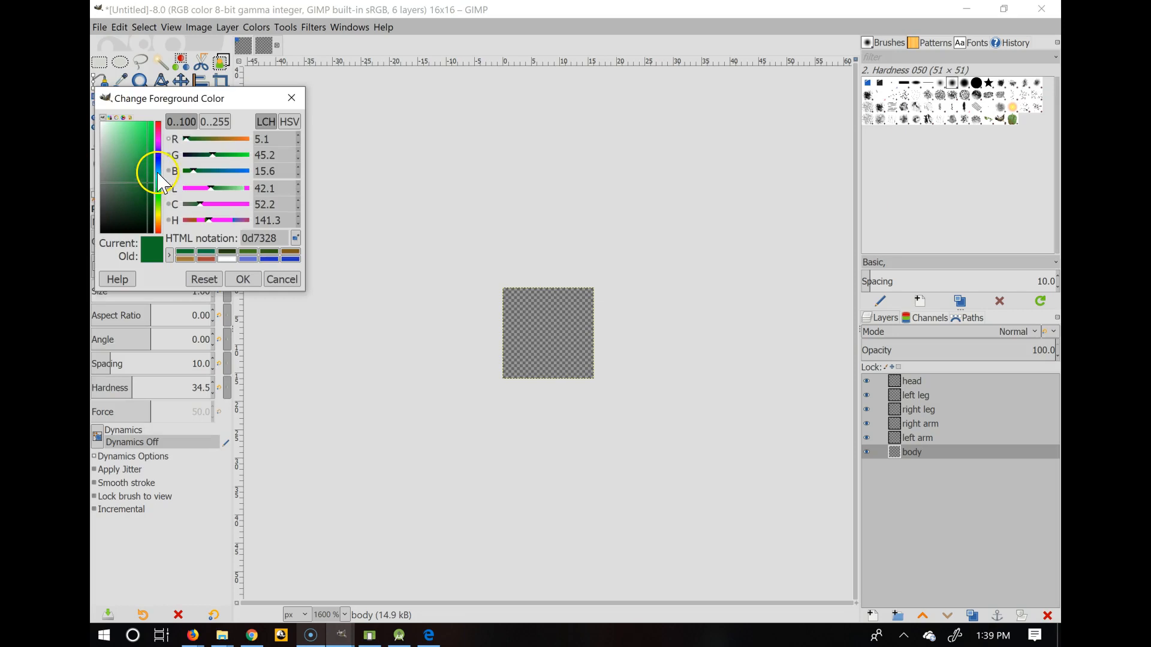
{"action": "left_click", "coordinate": [158, 161]}
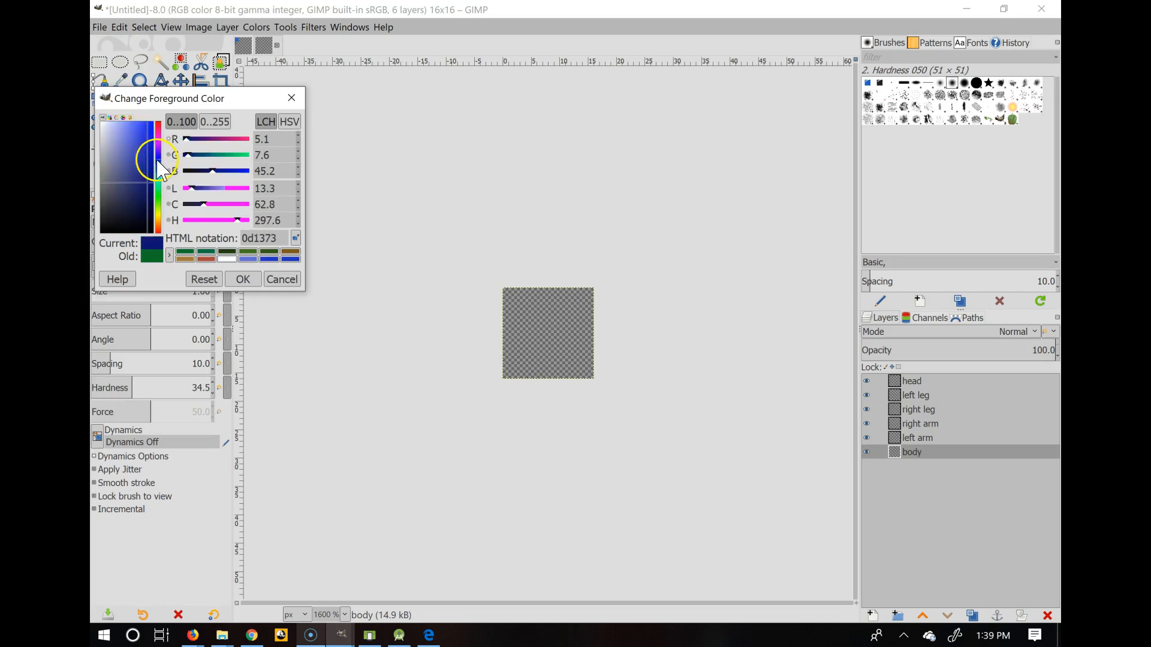
{"action": "left_click", "coordinate": [138, 122]}
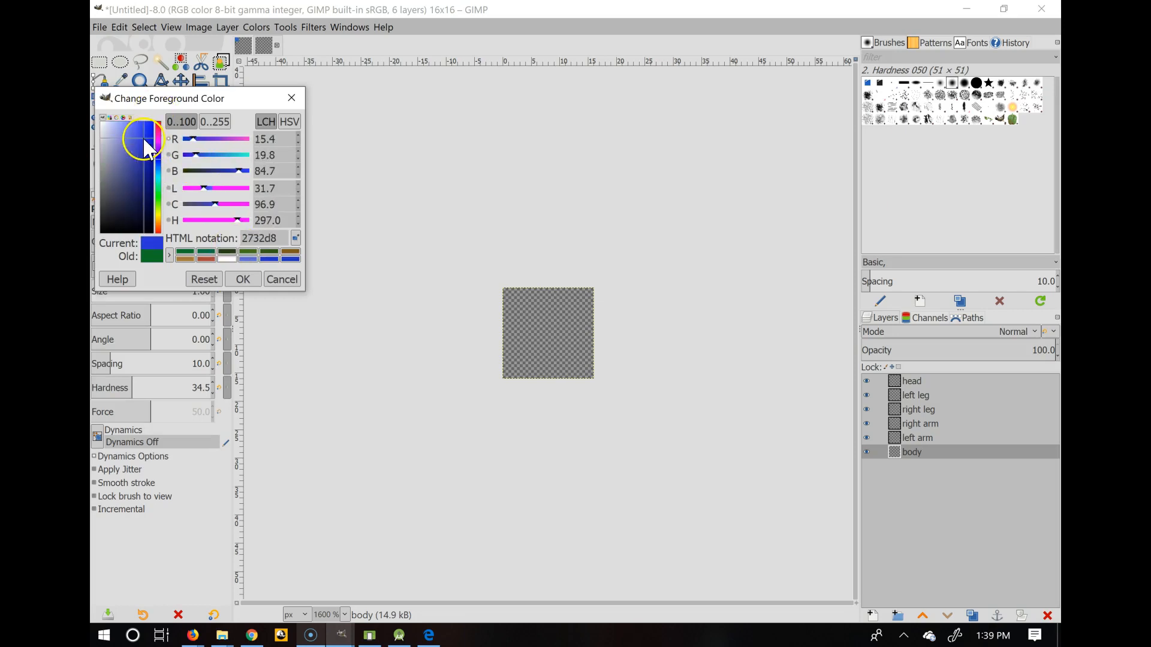
{"action": "left_click", "coordinate": [243, 281]}
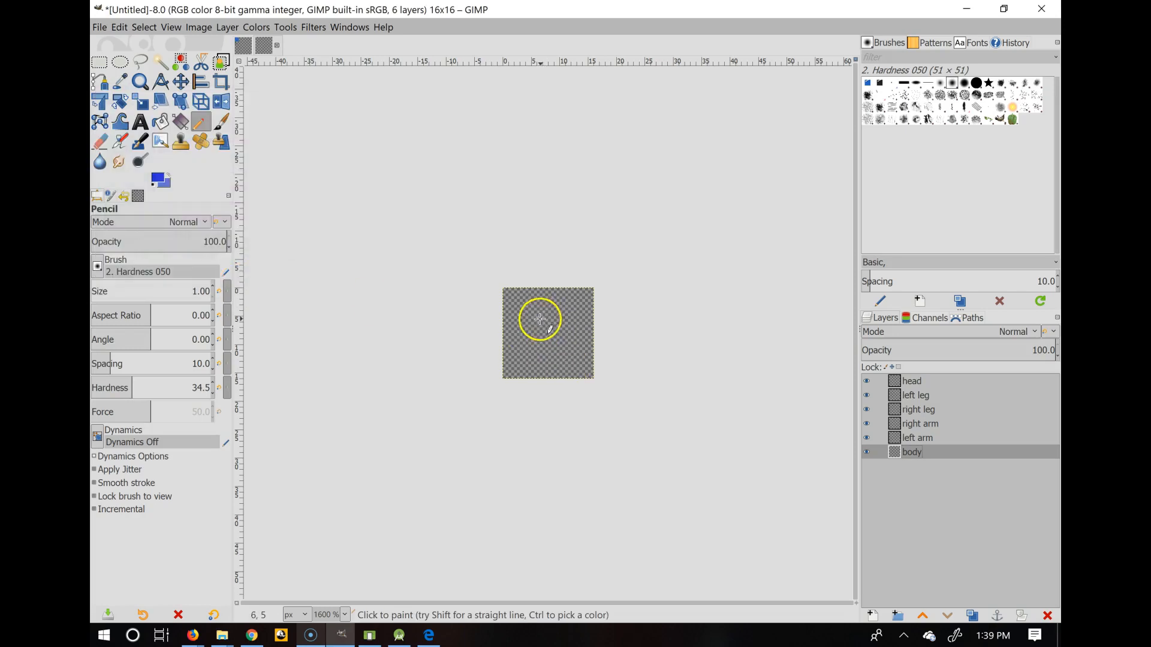
Paint the body as a solid blue rectangle about 4 px wide and 8 px high on the body layer
{"action": "mouse_move", "coordinate": [533, 312]}
{"action": "left_mouse_down"}
{"action": "mouse_move", "coordinate": [547, 310]}
{"action": "mouse_move", "coordinate": [551, 326]}
{"action": "mouse_move", "coordinate": [545, 339]}
{"action": "mouse_move", "coordinate": [535, 334]}
{"action": "mouse_move", "coordinate": [532, 313]}
{"action": "mouse_move", "coordinate": [548, 313]}
{"action": "mouse_move", "coordinate": [533, 312]}
{"action": "mouse_move", "coordinate": [537, 347]}
{"action": "mouse_move", "coordinate": [542, 315]}
{"action": "left_mouse_up"}
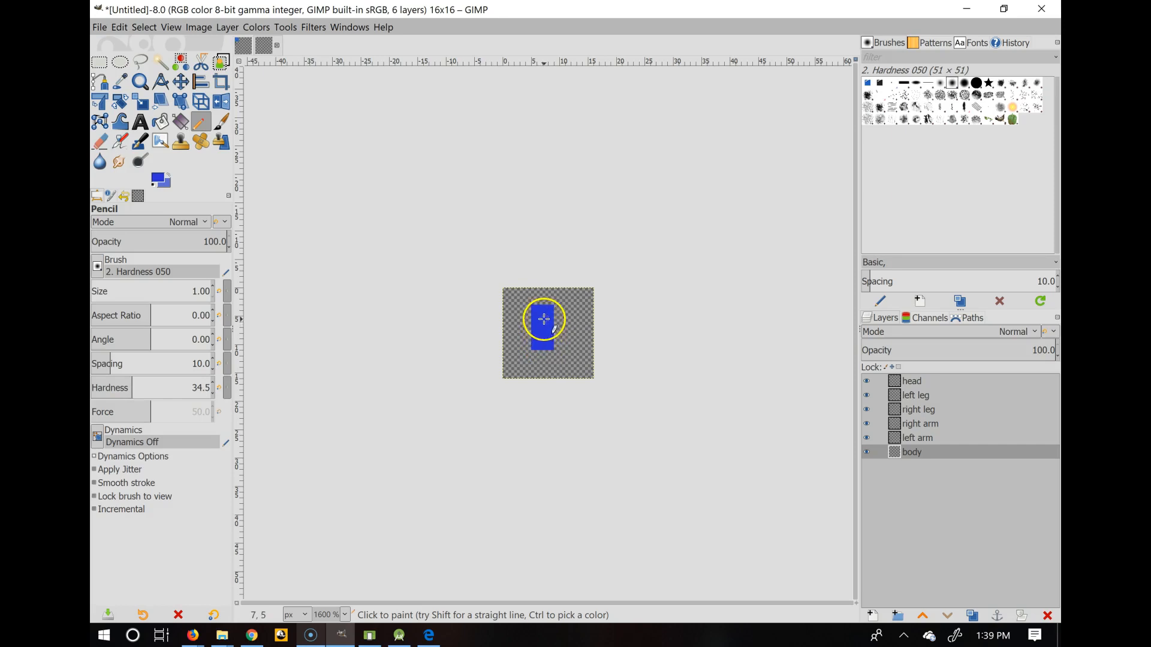
{"action": "left_click", "coordinate": [553, 308]}
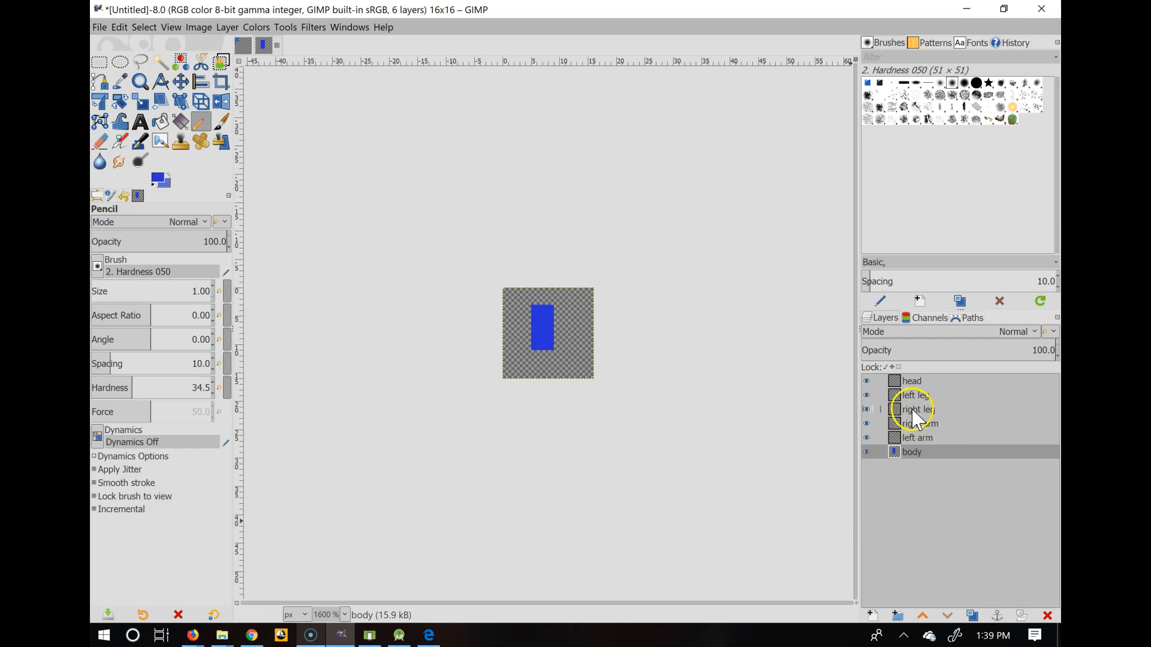
Paint the bent right arm in green (27d858) on the right arm layer, running down from the shoulder and forward past the body
{"action": "left_click", "coordinate": [918, 427]}
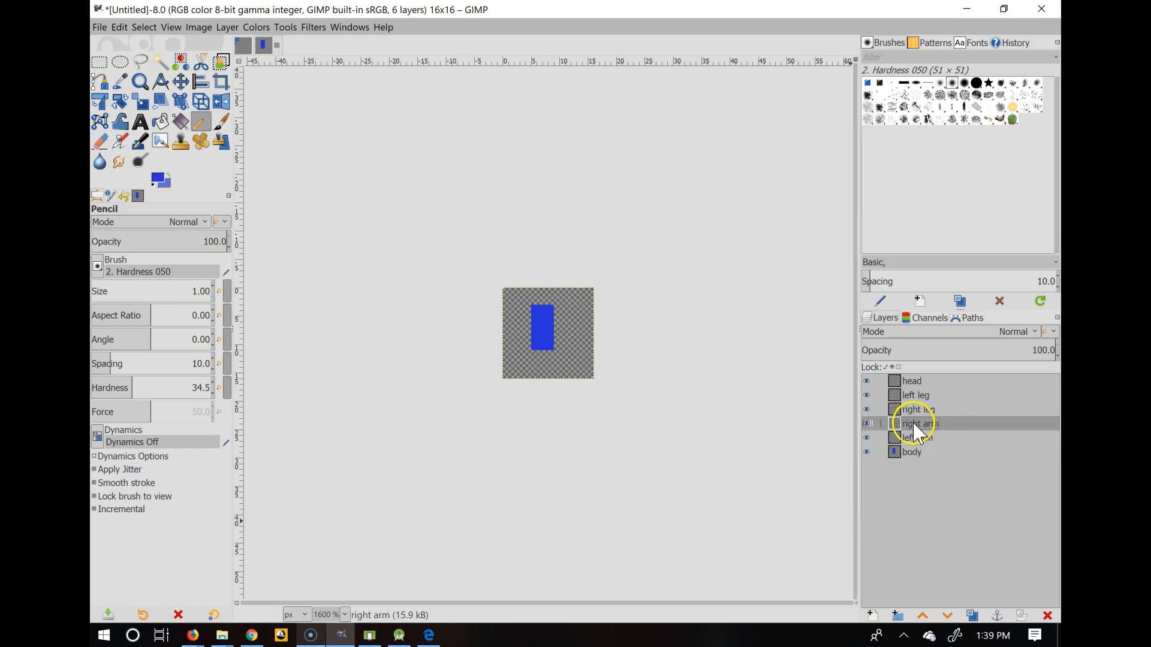
{"action": "left_click", "coordinate": [158, 179]}
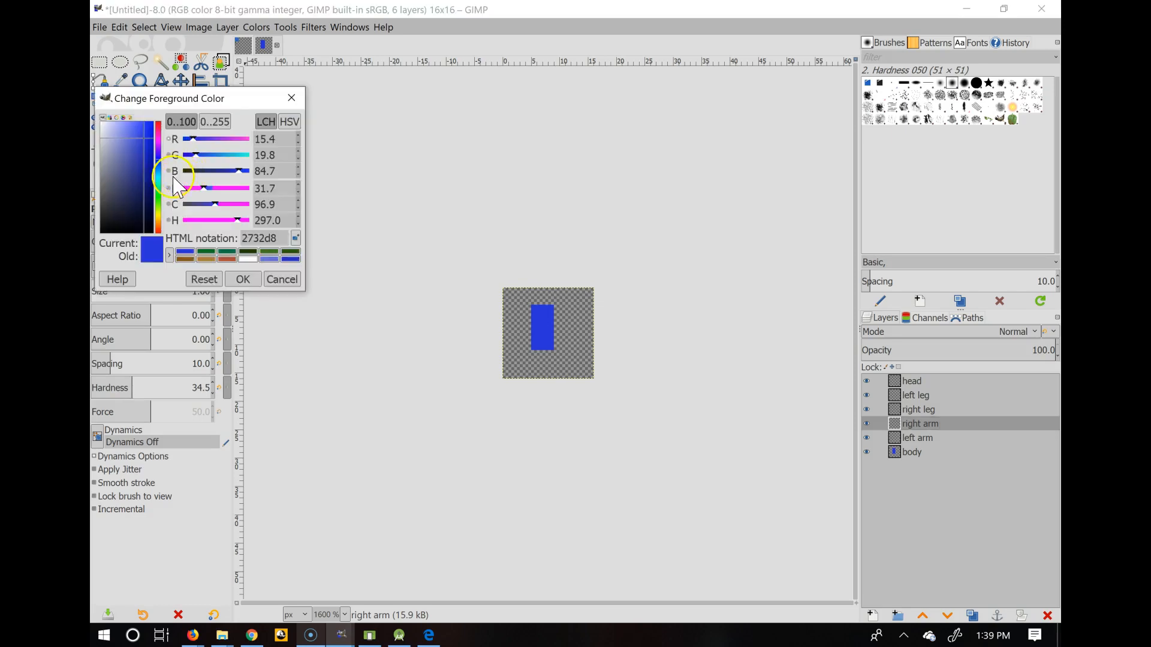
{"action": "left_click", "coordinate": [158, 192]}
{"action": "left_click", "coordinate": [243, 280]}
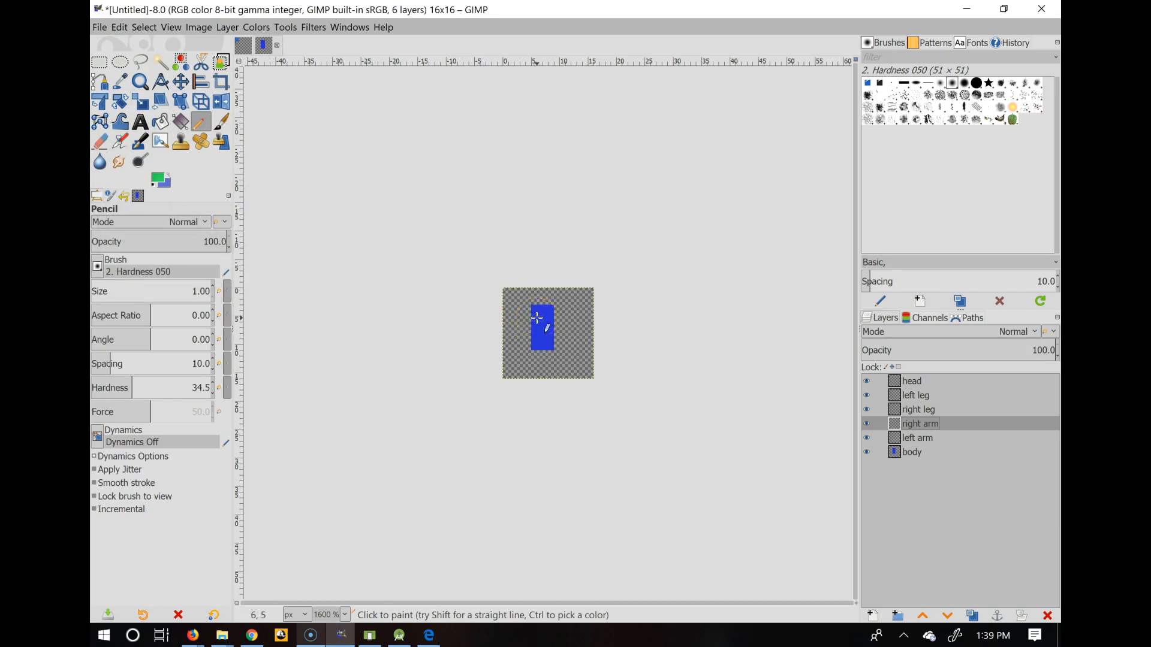
{"action": "mouse_move", "coordinate": [535, 342]}
{"action": "left_mouse_down"}
{"action": "mouse_move", "coordinate": [569, 338]}
{"action": "mouse_move", "coordinate": [547, 318]}
{"action": "mouse_move", "coordinate": [542, 331]}
{"action": "mouse_move", "coordinate": [663, 363]}
{"action": "left_mouse_up"}
Paint the left arm in pinkish red on the left arm layer, extending back from the shoulder and down behind the body
{"action": "left_click", "coordinate": [917, 438]}
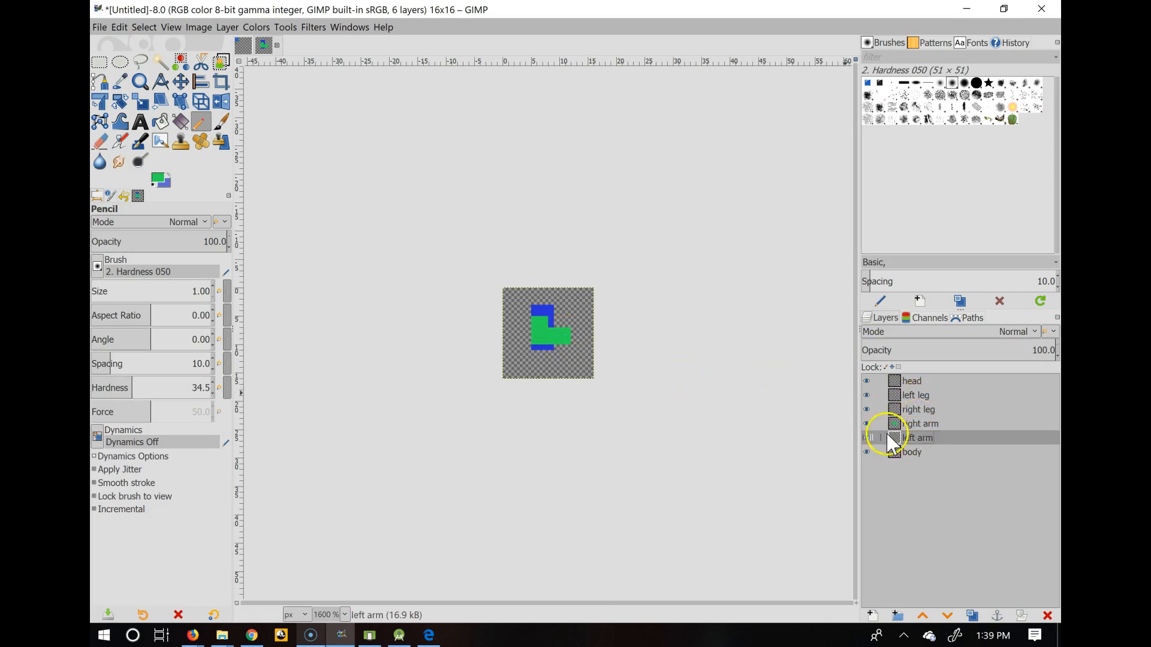
{"action": "left_click", "coordinate": [157, 178]}
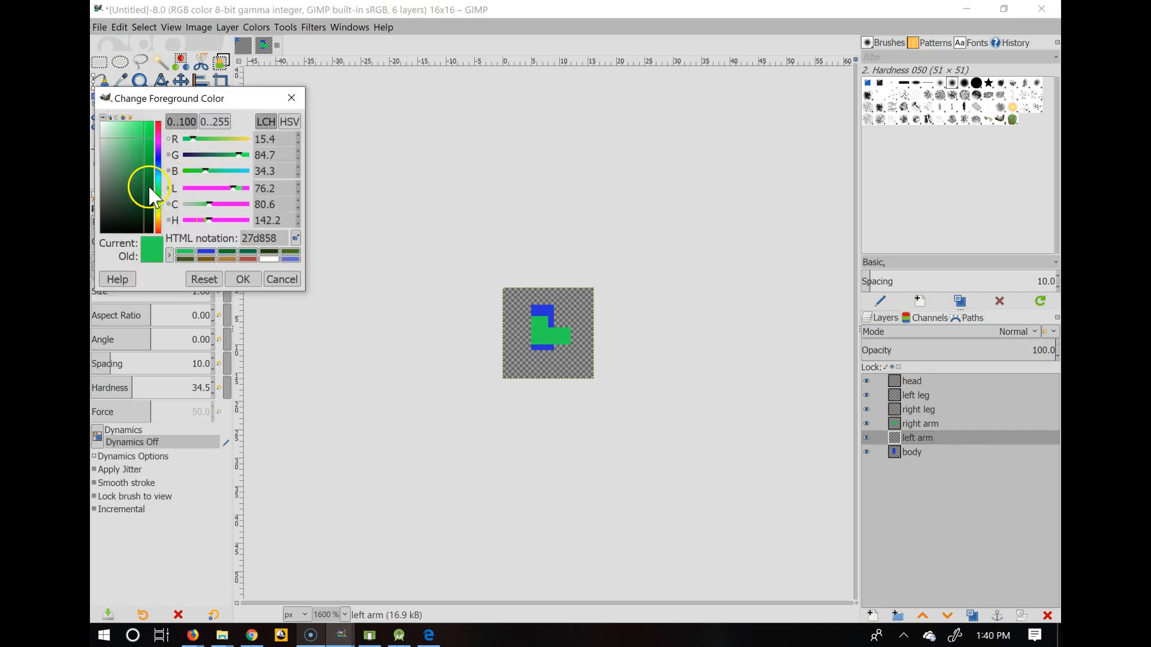
{"action": "left_click", "coordinate": [158, 126]}
{"action": "left_click", "coordinate": [240, 279]}
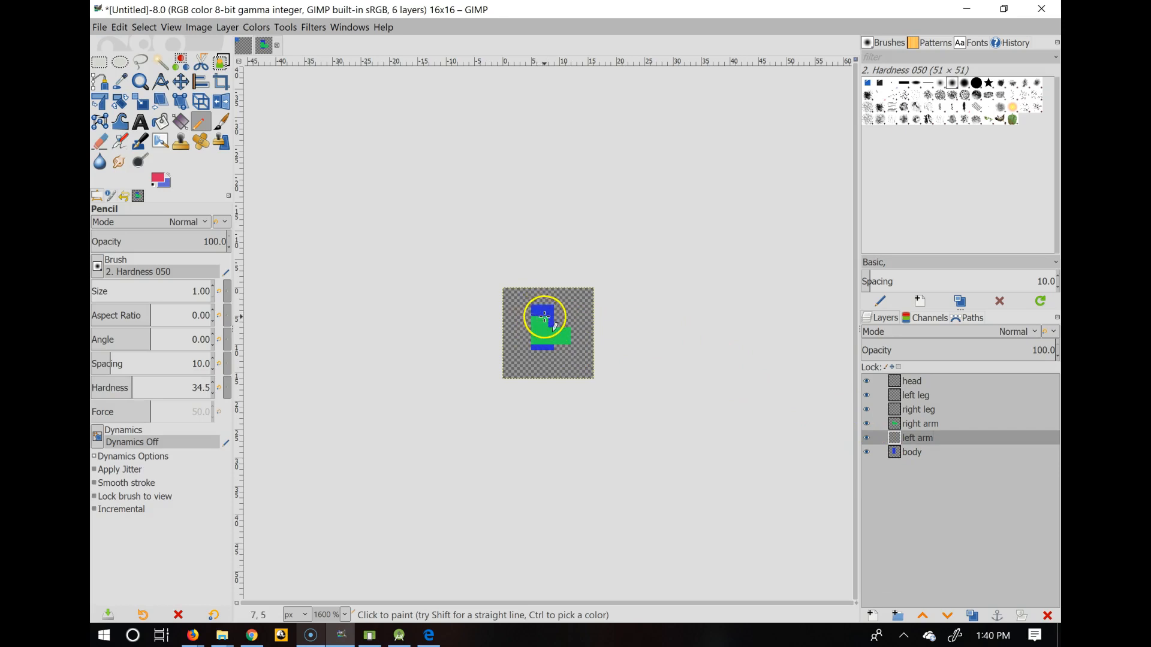
{"action": "mouse_move", "coordinate": [529, 319]}
{"action": "left_mouse_down"}
{"action": "mouse_move", "coordinate": [513, 319]}
{"action": "mouse_move", "coordinate": [517, 333]}
{"action": "left_mouse_up"}
{"action": "left_click_drag", "start_coordinate": [525, 334], "coordinate": [529, 330]}
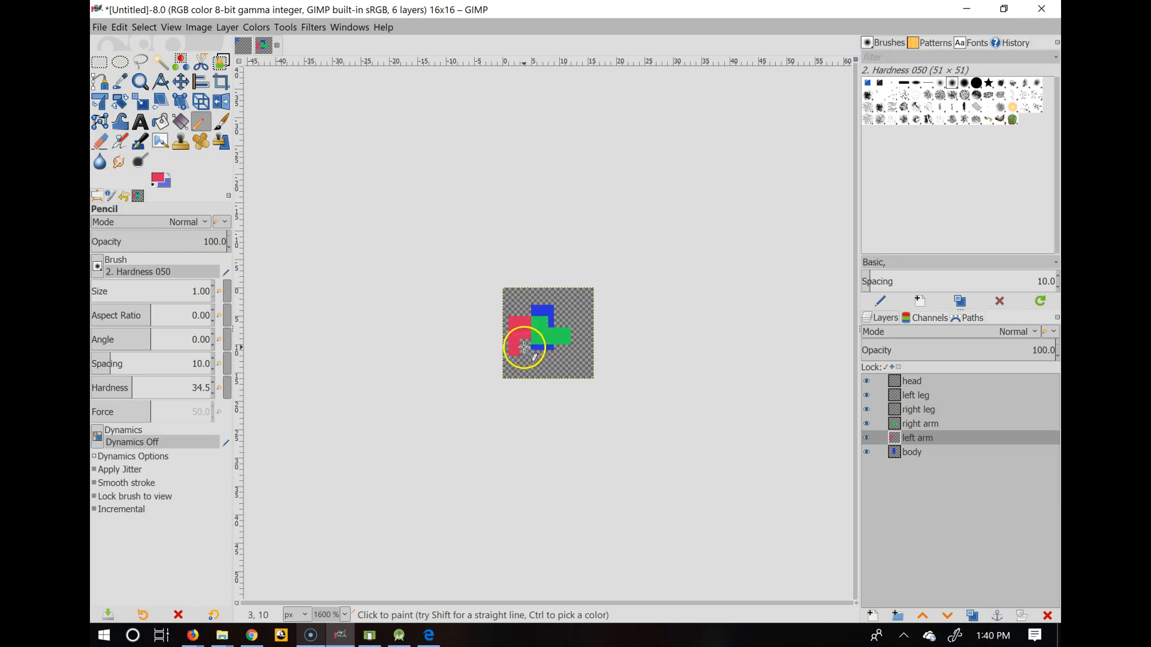
{"action": "left_click_drag", "start_coordinate": [522, 354], "coordinate": [520, 342]}
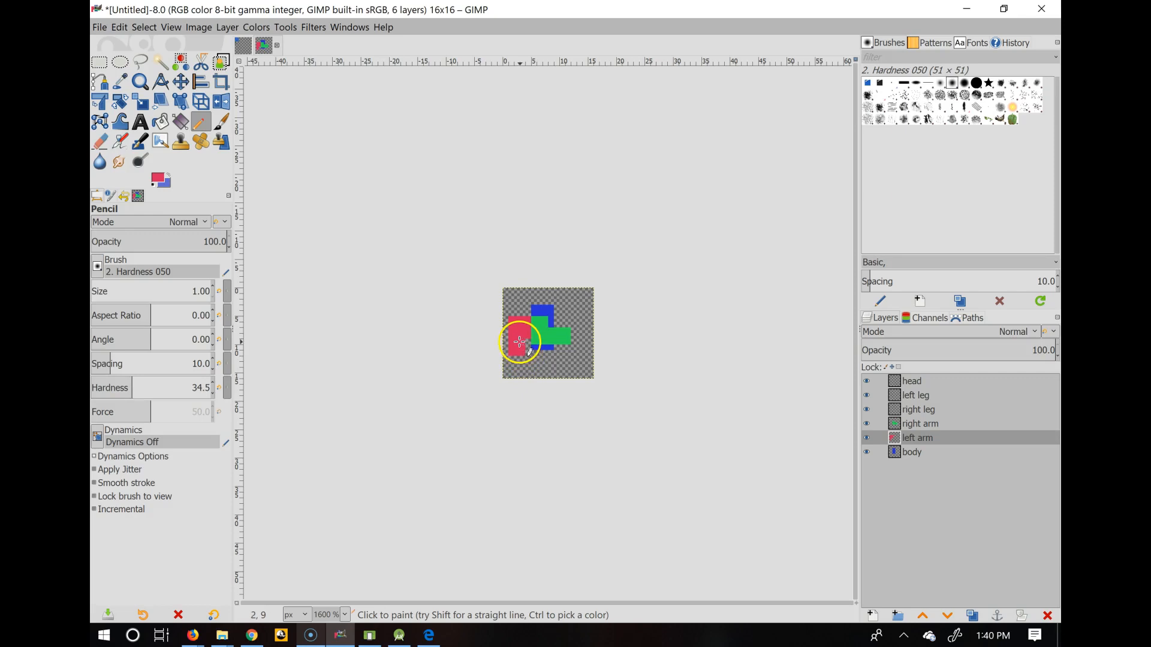
Hide the right arm and body layers, fill in the left arm's shoulder area with red, and show the body layer again
{"action": "left_click", "coordinate": [867, 424]}
{"action": "left_click", "coordinate": [867, 452]}
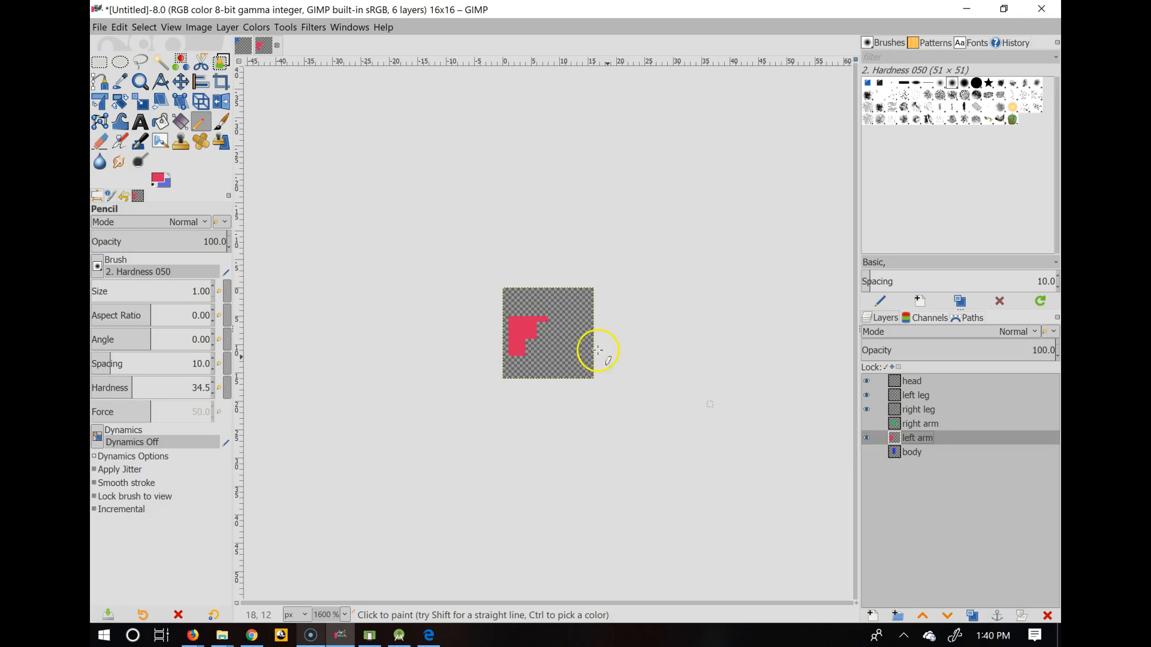
{"action": "left_click", "coordinate": [541, 336]}
{"action": "mouse_move", "coordinate": [542, 336]}
{"action": "left_mouse_down"}
{"action": "mouse_move", "coordinate": [535, 323]}
{"action": "mouse_move", "coordinate": [541, 332]}
{"action": "left_mouse_up"}
{"action": "left_click", "coordinate": [867, 453]}
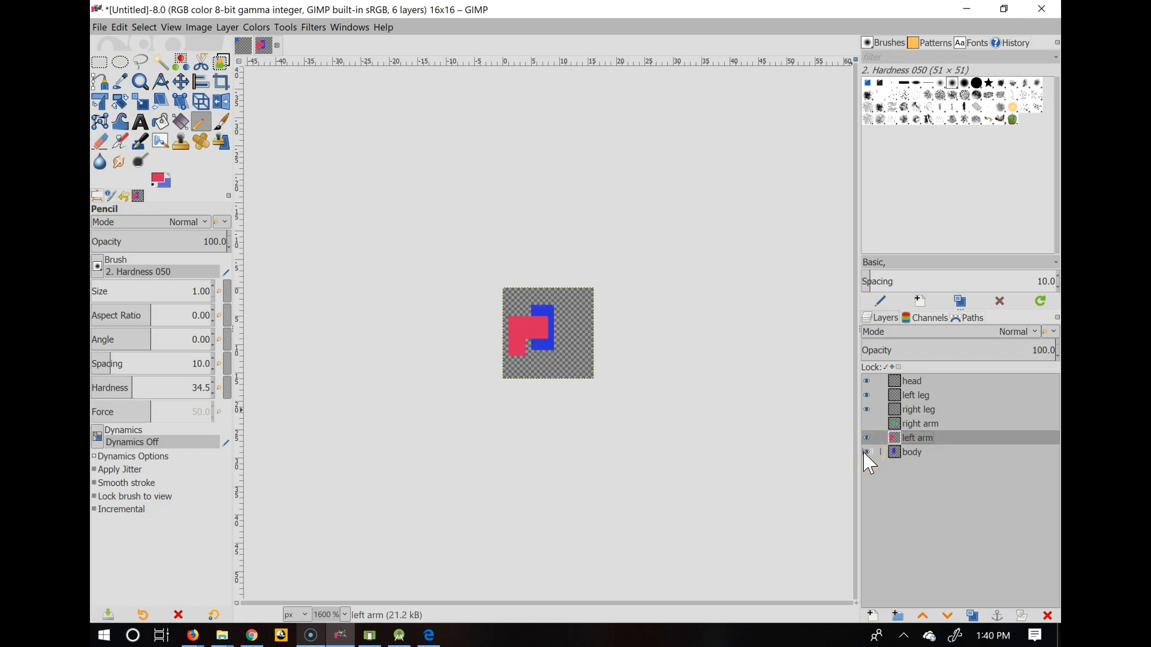
Move the left arm layer below the body layer and make the right arm layer visible
{"action": "left_click", "coordinate": [867, 424]}
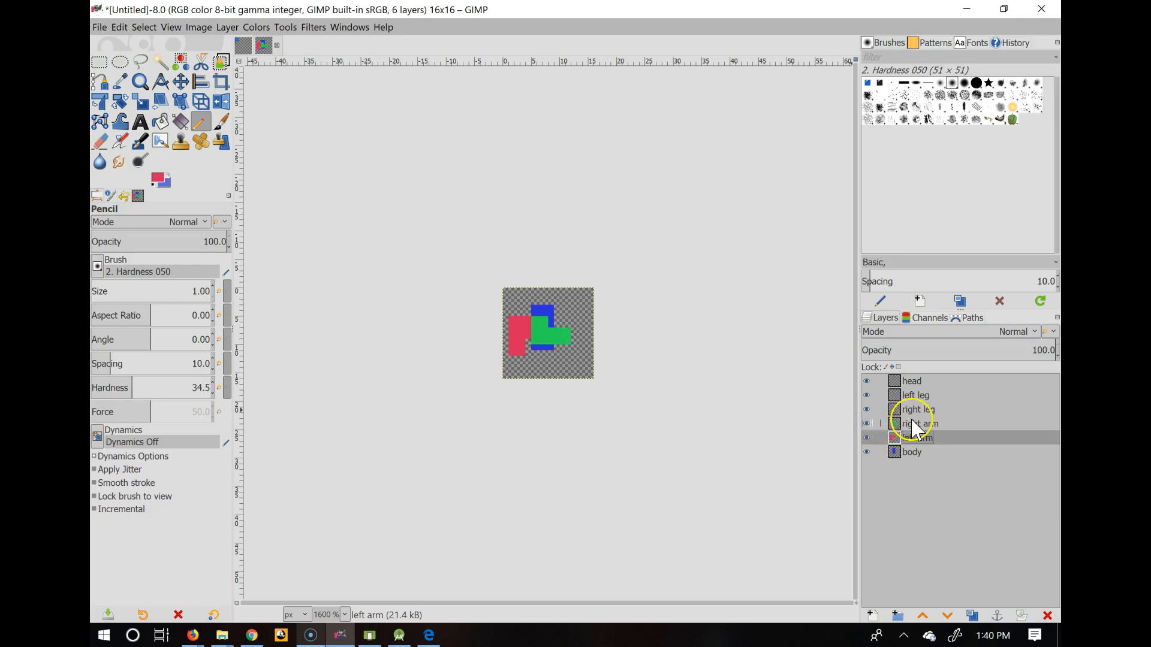
{"action": "left_click", "coordinate": [867, 424]}
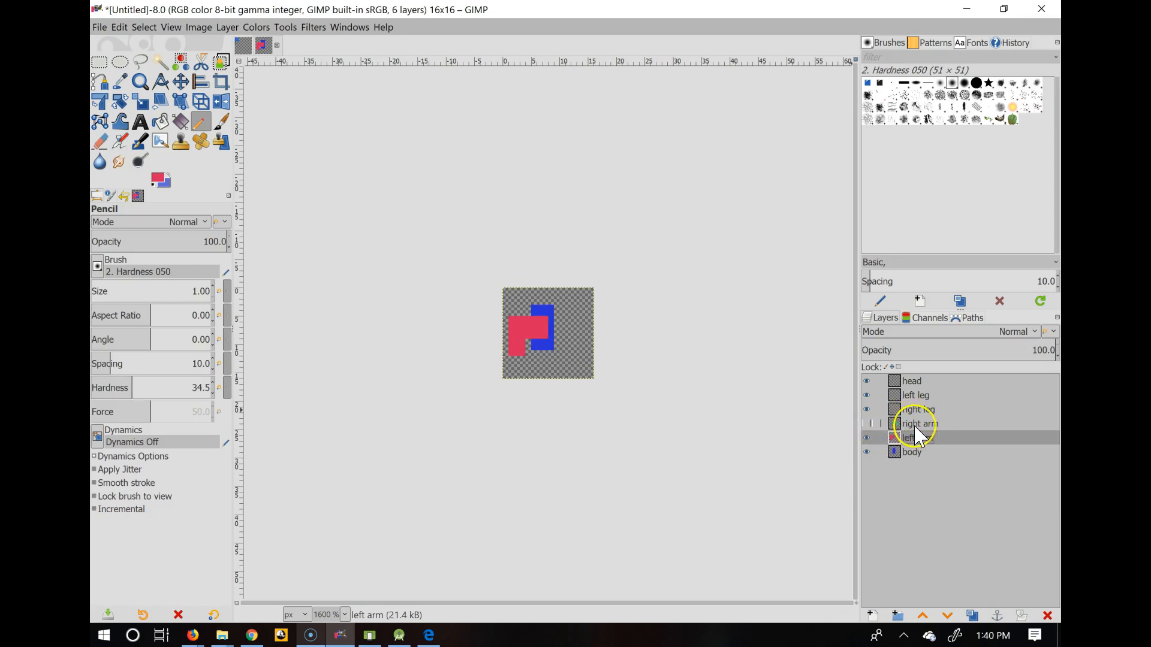
{"action": "left_click_drag", "start_coordinate": [917, 446], "coordinate": [918, 474]}
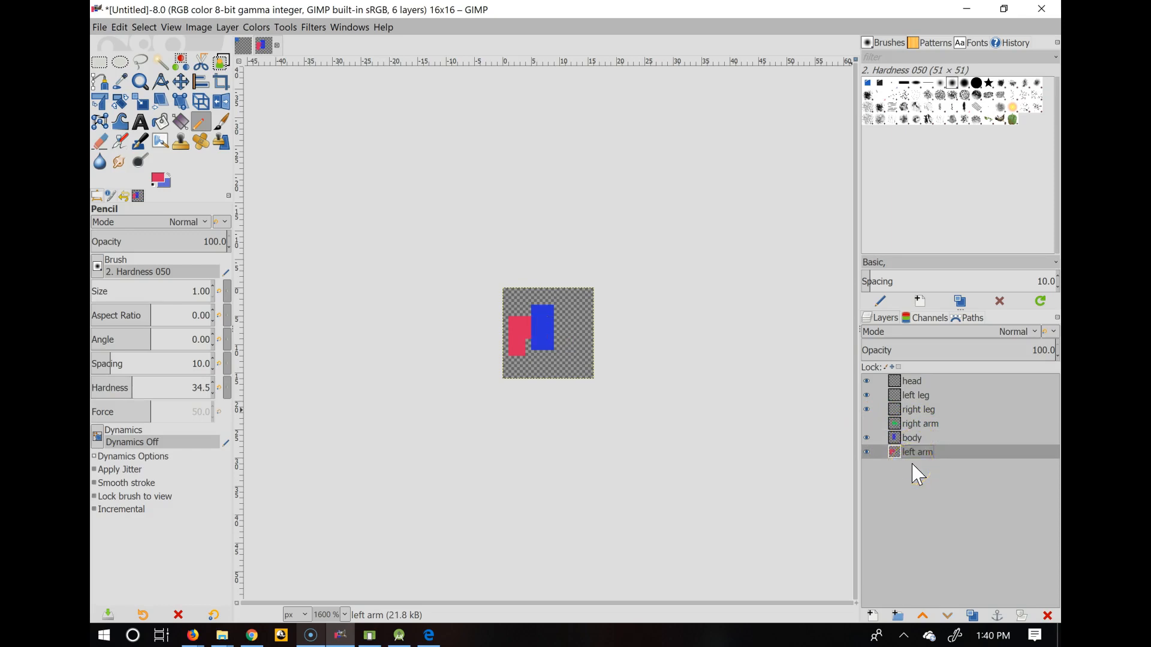
{"action": "left_click", "coordinate": [912, 423]}
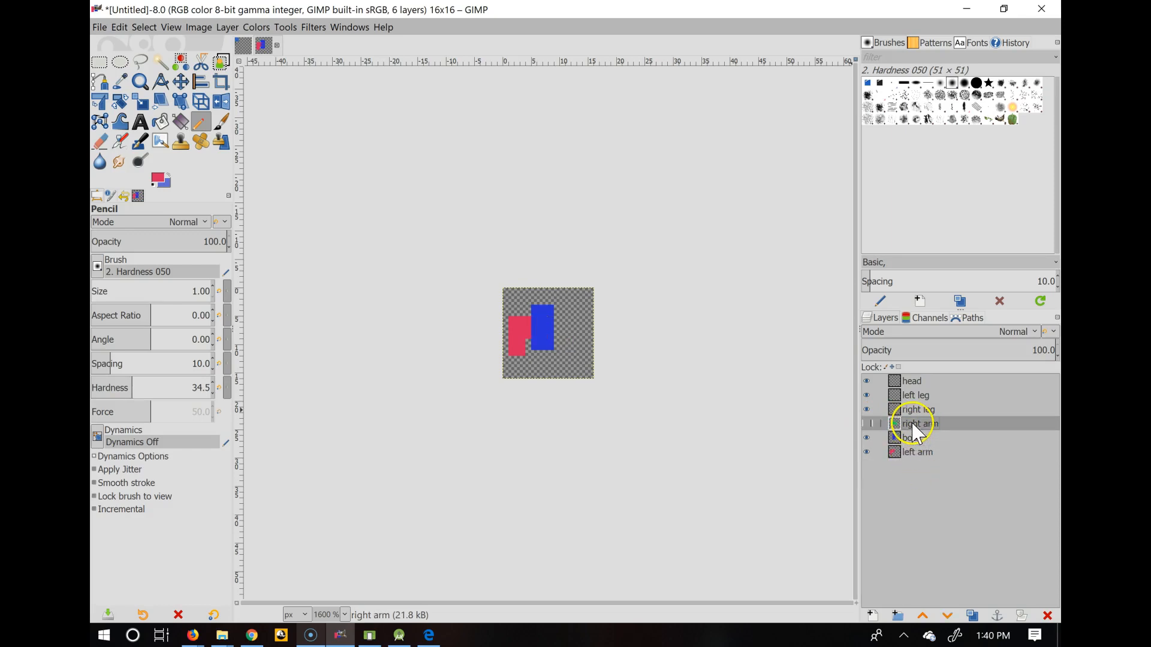
{"action": "left_click", "coordinate": [867, 423]}
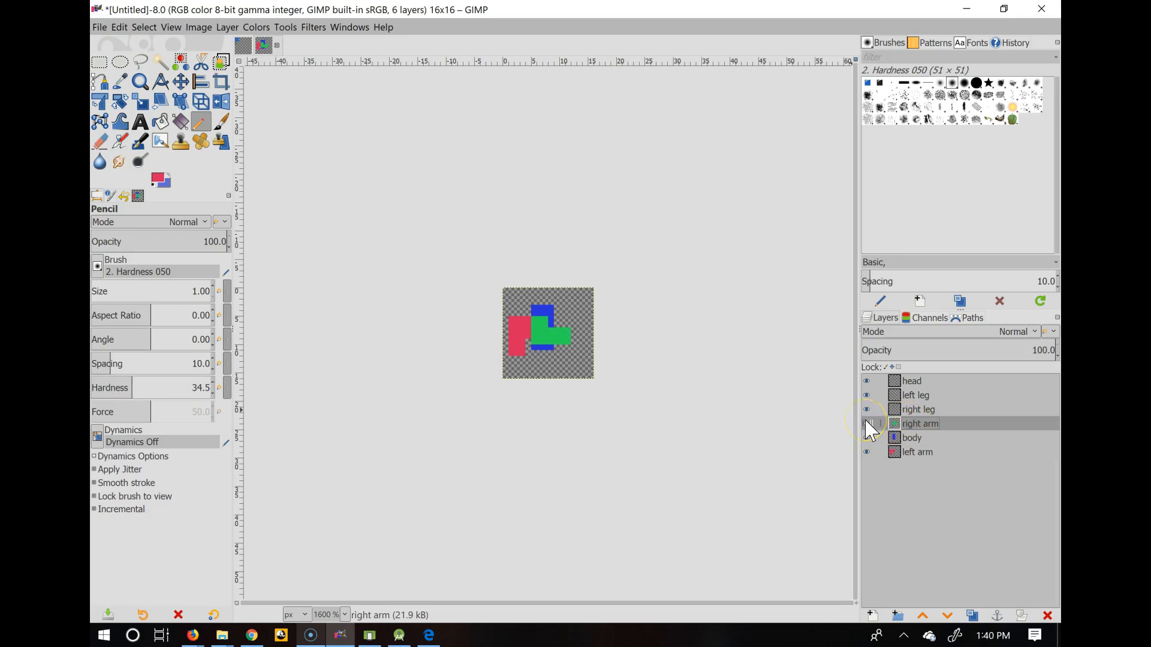
Move the left leg layer between the body and left arm layers
{"action": "left_click", "coordinate": [916, 409]}
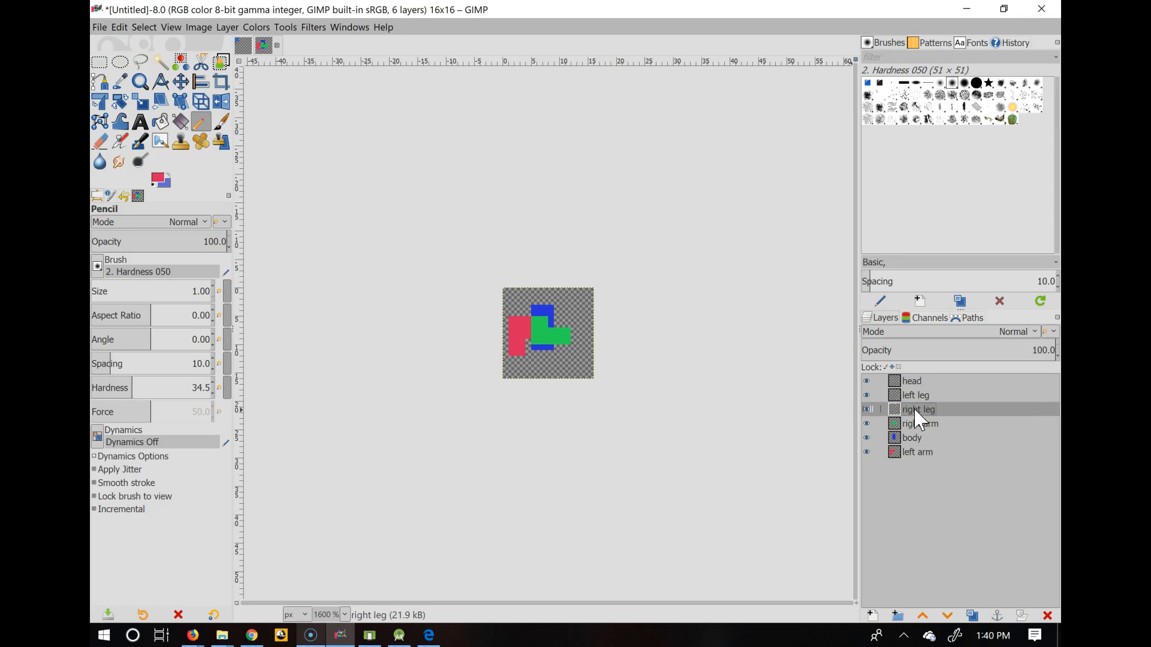
{"action": "left_click_drag", "start_coordinate": [915, 409], "coordinate": [912, 460]}
{"action": "left_click", "coordinate": [909, 394]}
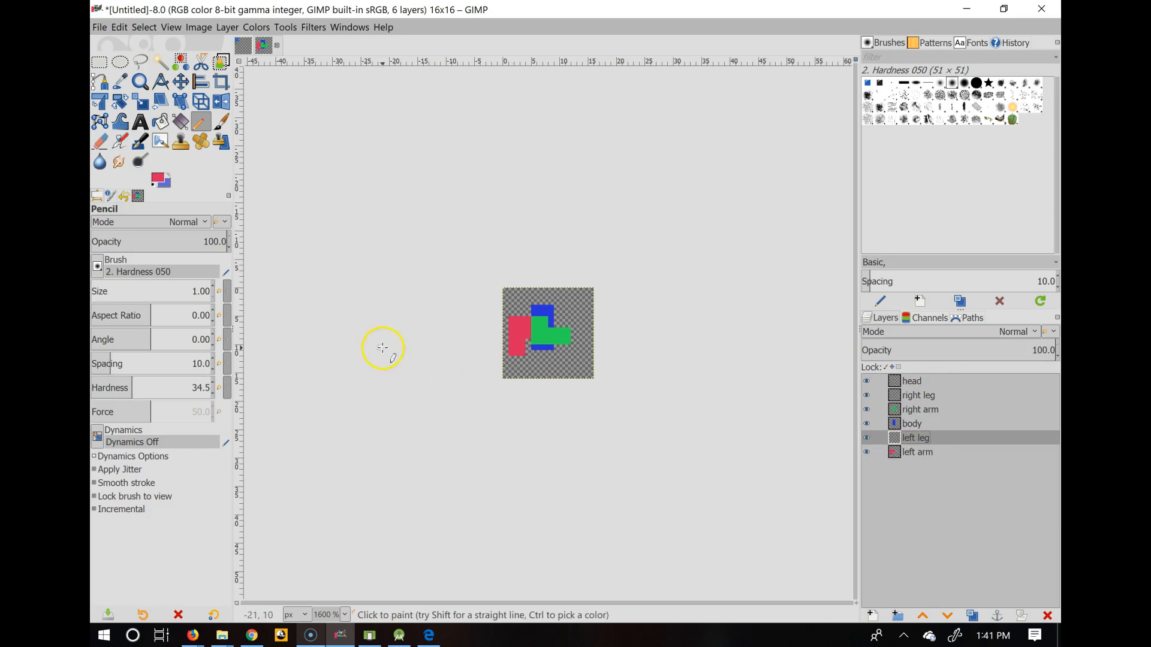
Paint the bent right leg in orange (d8895d) on the right leg layer, from the hip forward and back down to the canvas bottom
{"action": "left_click", "coordinate": [910, 402]}
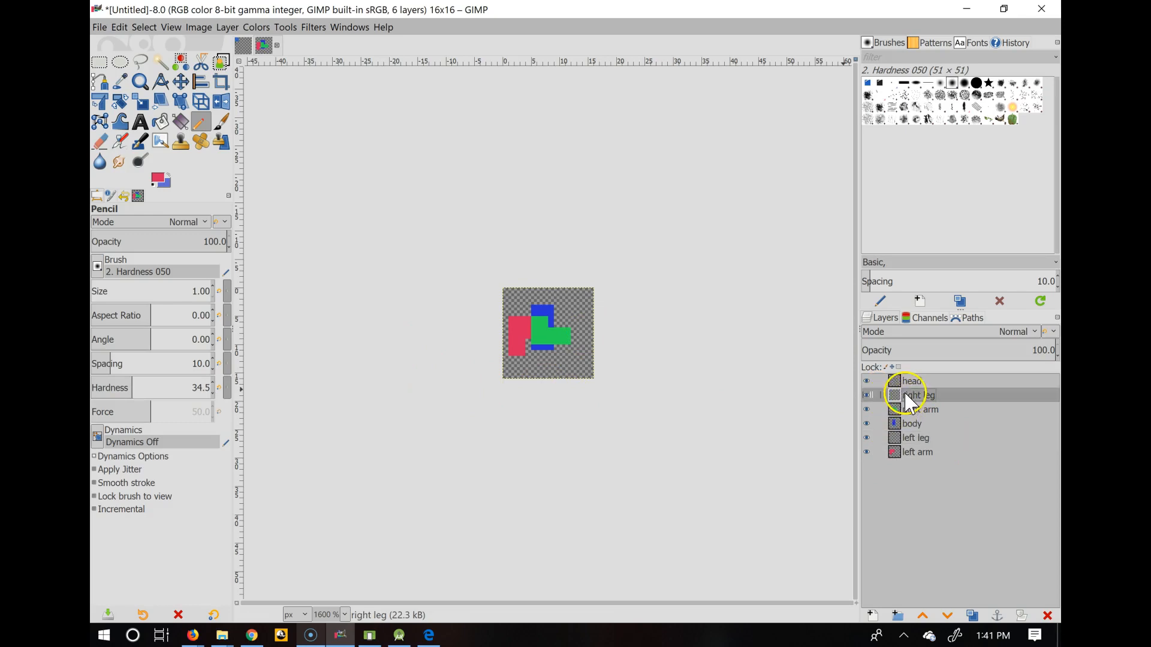
{"action": "left_click", "coordinate": [153, 179]}
{"action": "left_click_drag", "start_coordinate": [196, 157], "coordinate": [220, 160]}
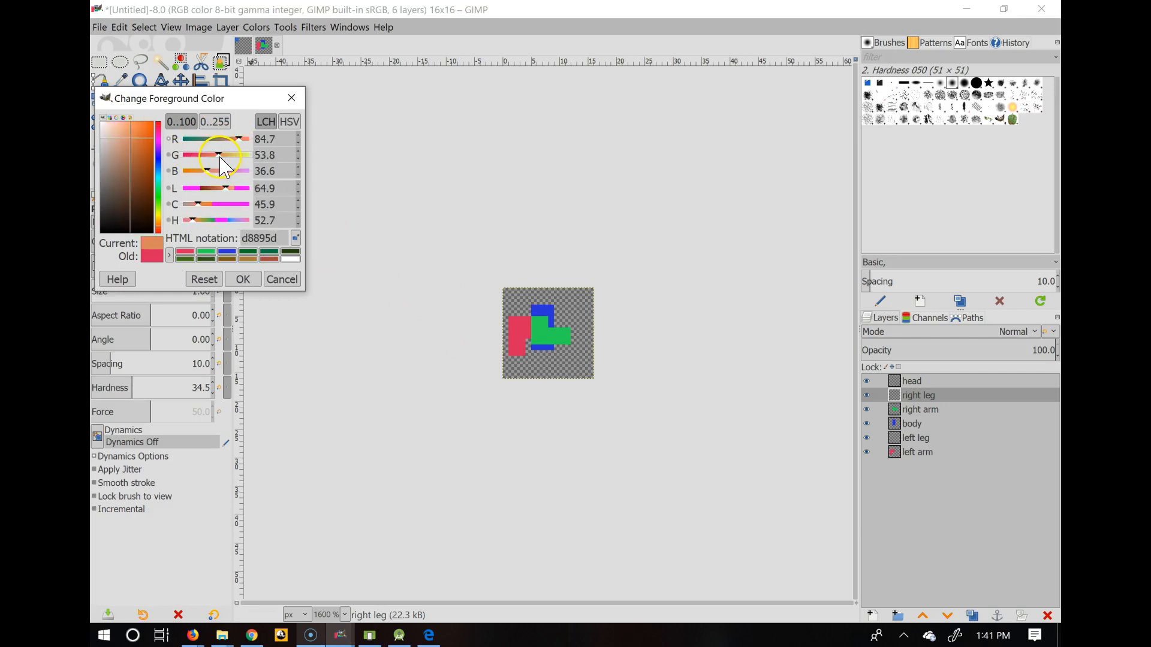
{"action": "left_click", "coordinate": [243, 279]}
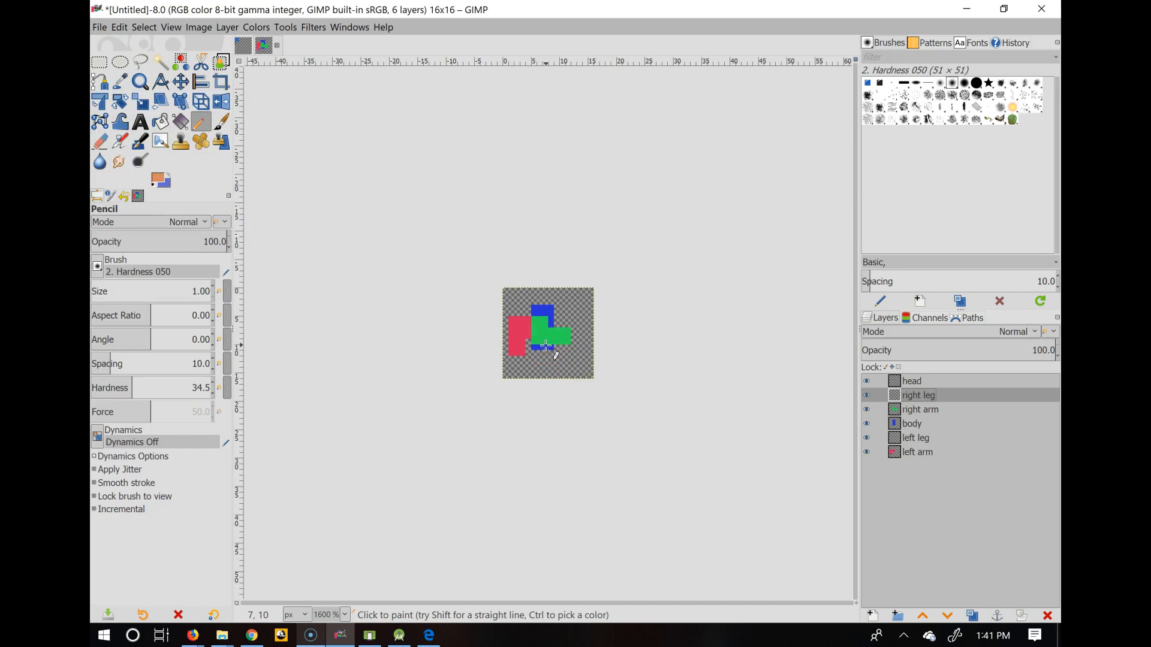
{"action": "mouse_move", "coordinate": [545, 344]}
{"action": "left_mouse_down"}
{"action": "mouse_move", "coordinate": [564, 357]}
{"action": "mouse_move", "coordinate": [527, 376]}
{"action": "mouse_move", "coordinate": [548, 363]}
{"action": "mouse_move", "coordinate": [533, 340]}
{"action": "mouse_move", "coordinate": [544, 336]}
{"action": "mouse_move", "coordinate": [550, 360]}
{"action": "mouse_move", "coordinate": [529, 374]}
{"action": "left_mouse_up"}
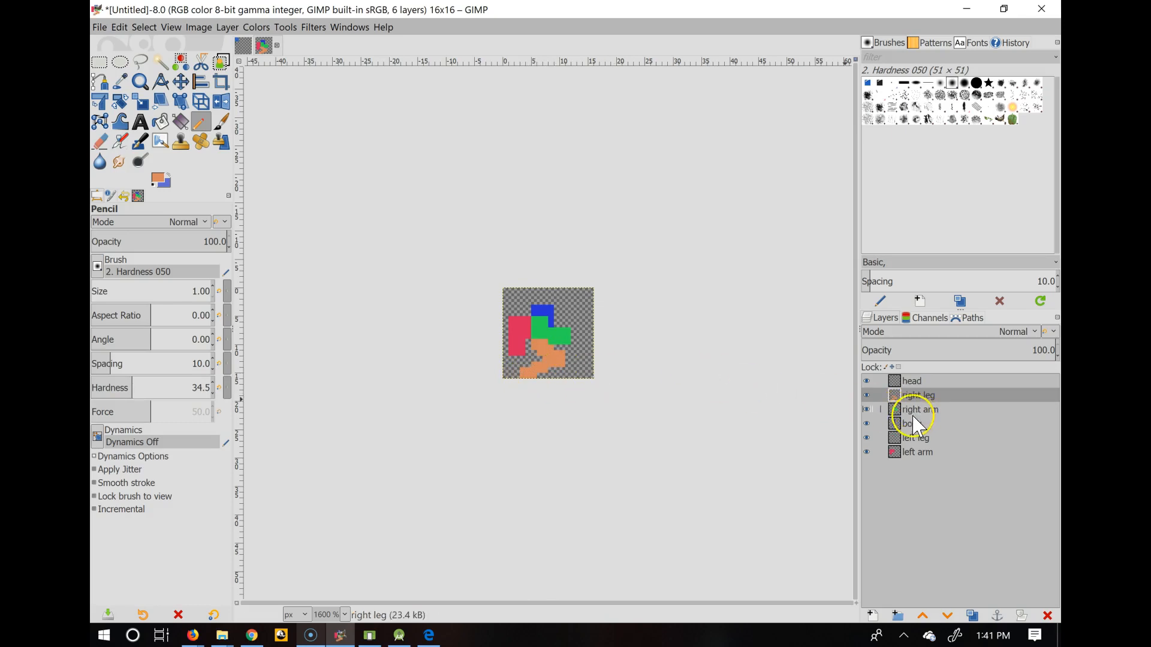
Paint the left leg in pink (d889b1) on the left leg layer, reaching forward from the hip and down in front of the body
{"action": "left_click", "coordinate": [916, 438]}
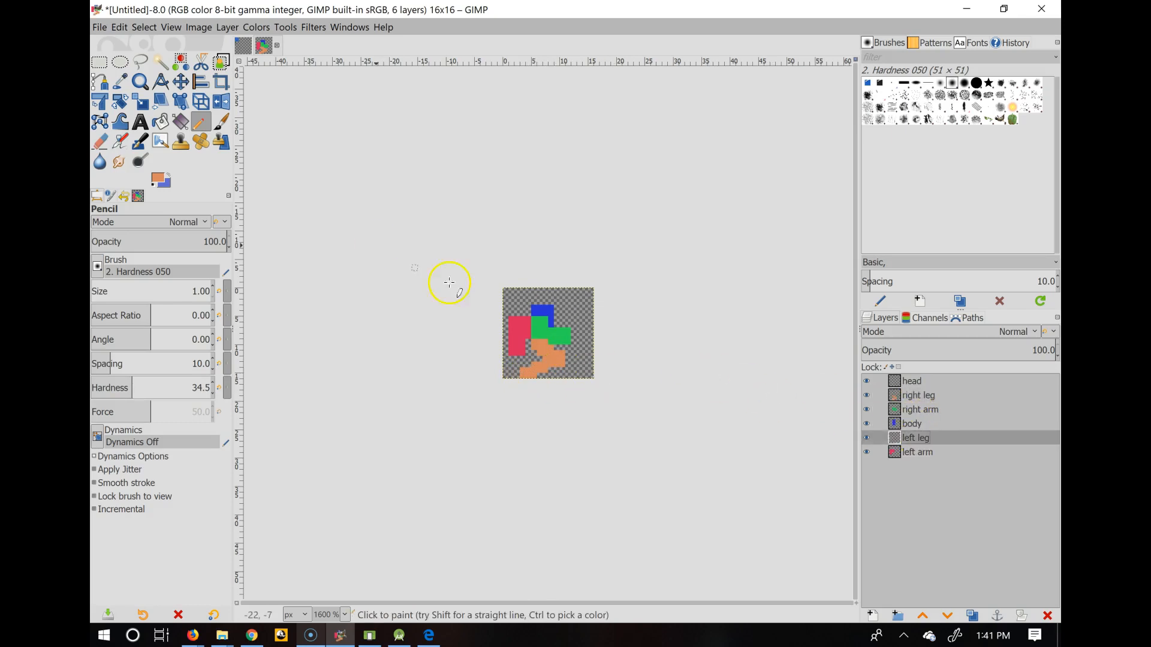
{"action": "left_click", "coordinate": [159, 178]}
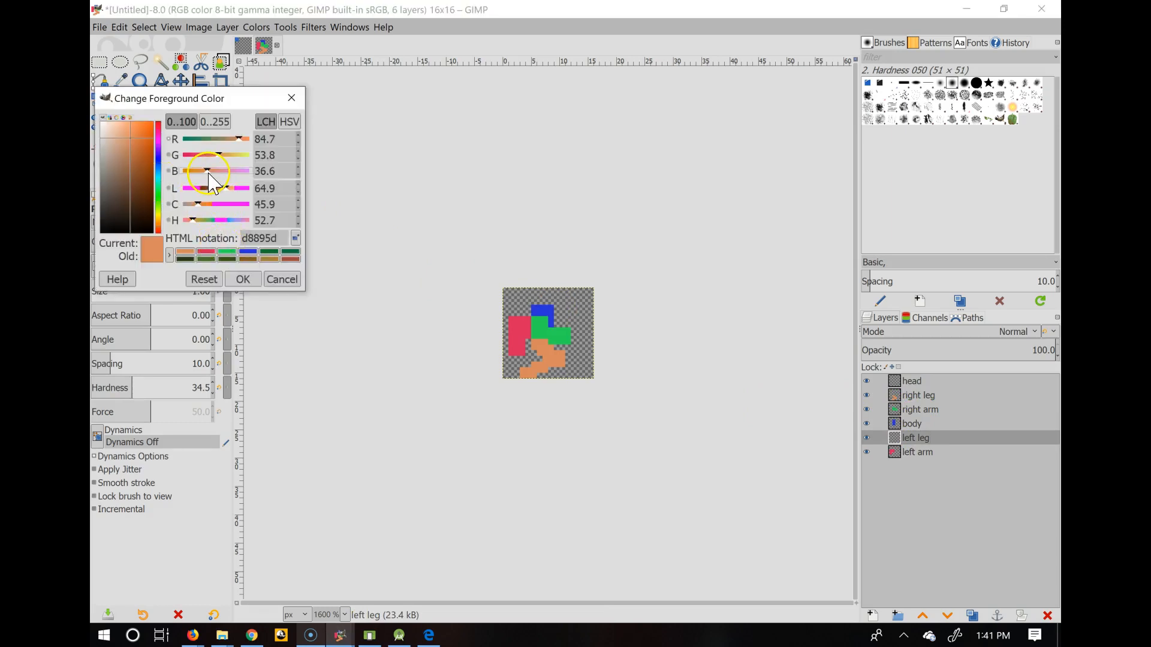
{"action": "left_click_drag", "start_coordinate": [208, 173], "coordinate": [230, 175]}
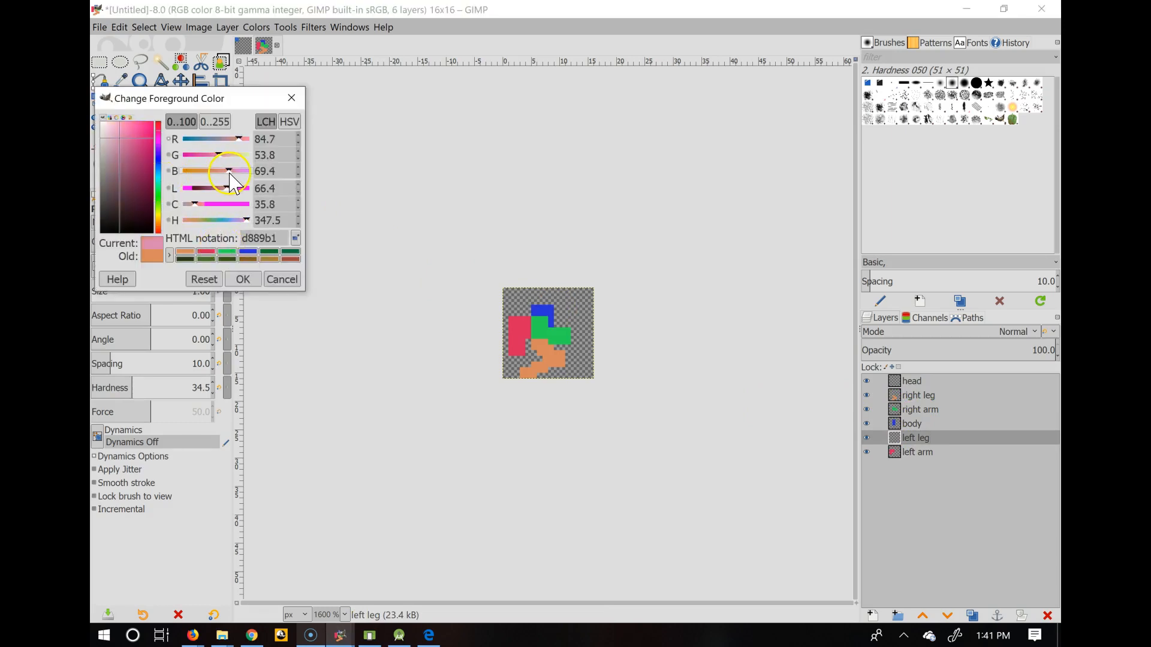
{"action": "left_click", "coordinate": [243, 279]}
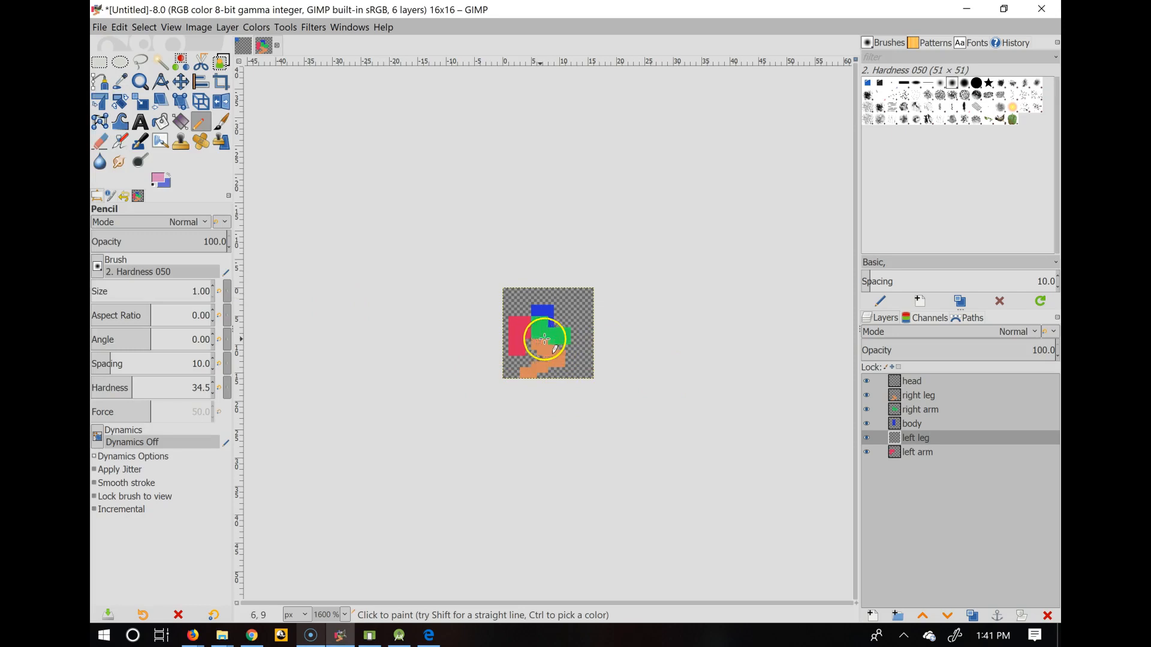
{"action": "mouse_move", "coordinate": [576, 336]}
{"action": "left_mouse_down"}
{"action": "mouse_move", "coordinate": [572, 363]}
{"action": "mouse_move", "coordinate": [570, 352]}
{"action": "left_mouse_up"}
{"action": "mouse_move", "coordinate": [544, 348]}
{"action": "left_mouse_down"}
{"action": "mouse_move", "coordinate": [560, 336]}
{"action": "mouse_move", "coordinate": [579, 345]}
{"action": "mouse_move", "coordinate": [578, 369]}
{"action": "left_mouse_up"}
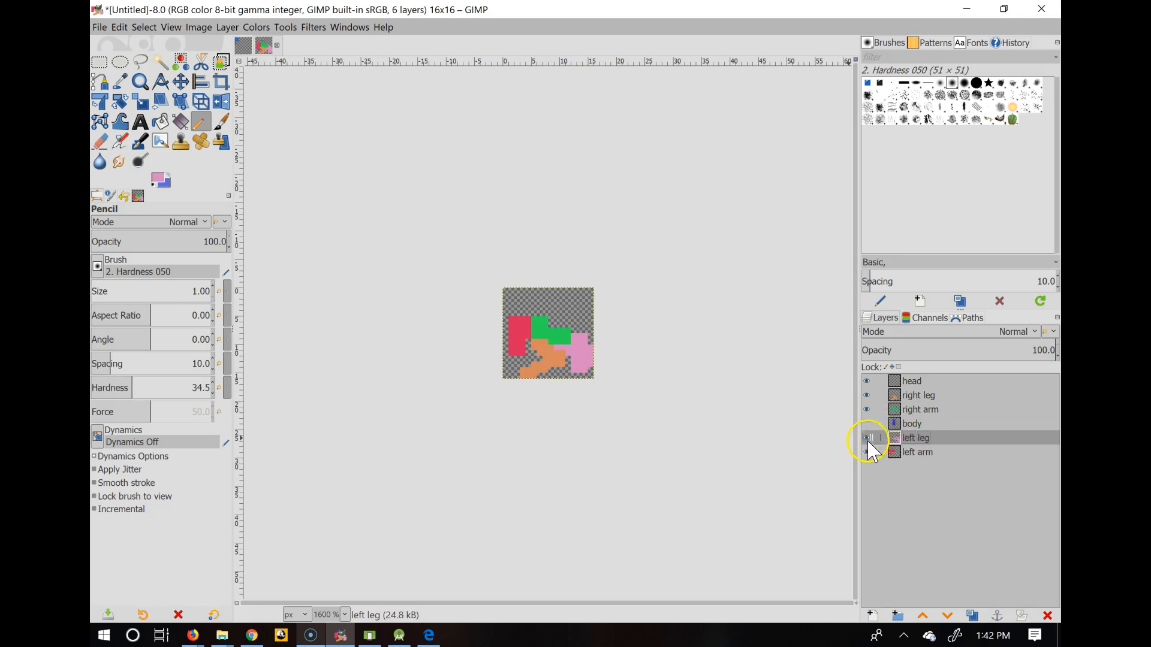
Hide the right leg and right arm layers and erase the left leg's excess pixels to slim its thigh and lower leg
{"action": "left_click", "coordinate": [867, 396]}
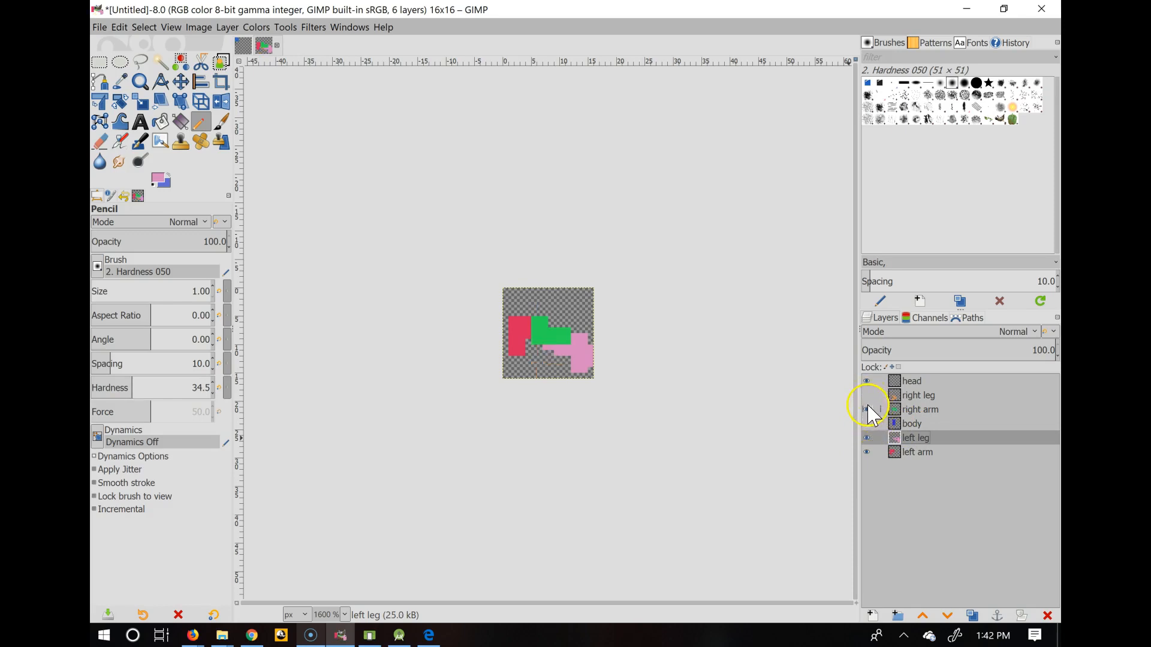
{"action": "left_click", "coordinate": [867, 410]}
{"action": "left_click", "coordinate": [100, 142]}
{"action": "mouse_move", "coordinate": [564, 360]}
{"action": "left_mouse_down"}
{"action": "mouse_move", "coordinate": [584, 339]}
{"action": "mouse_move", "coordinate": [590, 355]}
{"action": "left_mouse_up"}
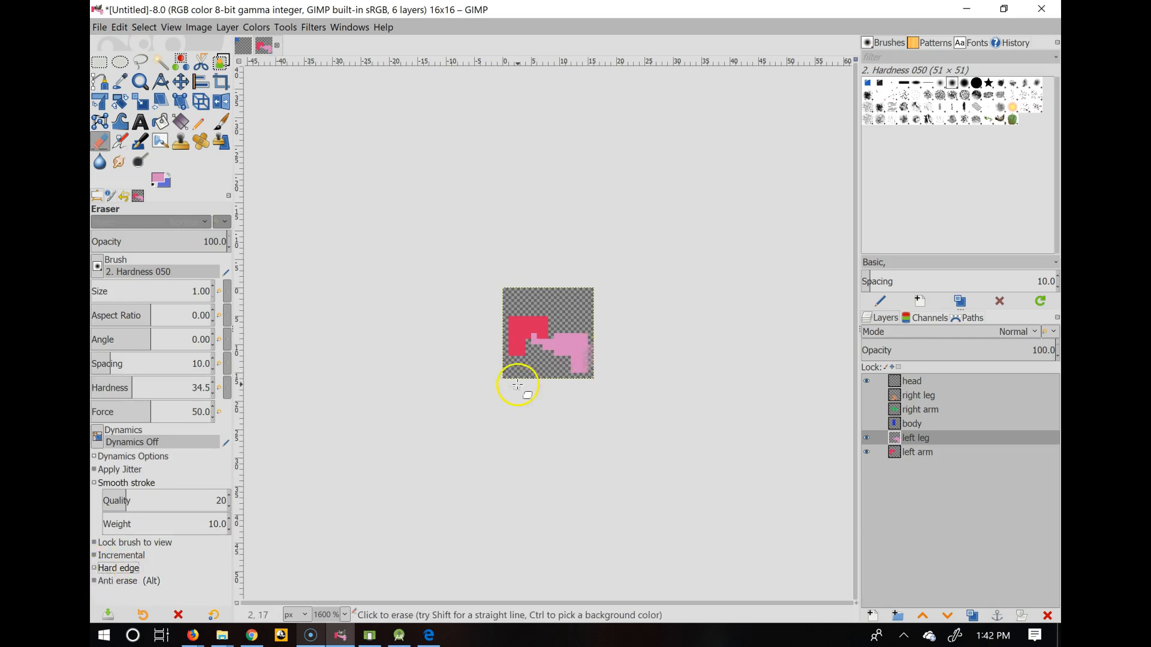
{"action": "mouse_move", "coordinate": [589, 344]}
{"action": "left_mouse_down"}
{"action": "mouse_move", "coordinate": [589, 341]}
{"action": "mouse_move", "coordinate": [555, 333]}
{"action": "mouse_move", "coordinate": [588, 335]}
{"action": "mouse_move", "coordinate": [593, 362]}
{"action": "mouse_move", "coordinate": [557, 356]}
{"action": "left_mouse_up"}
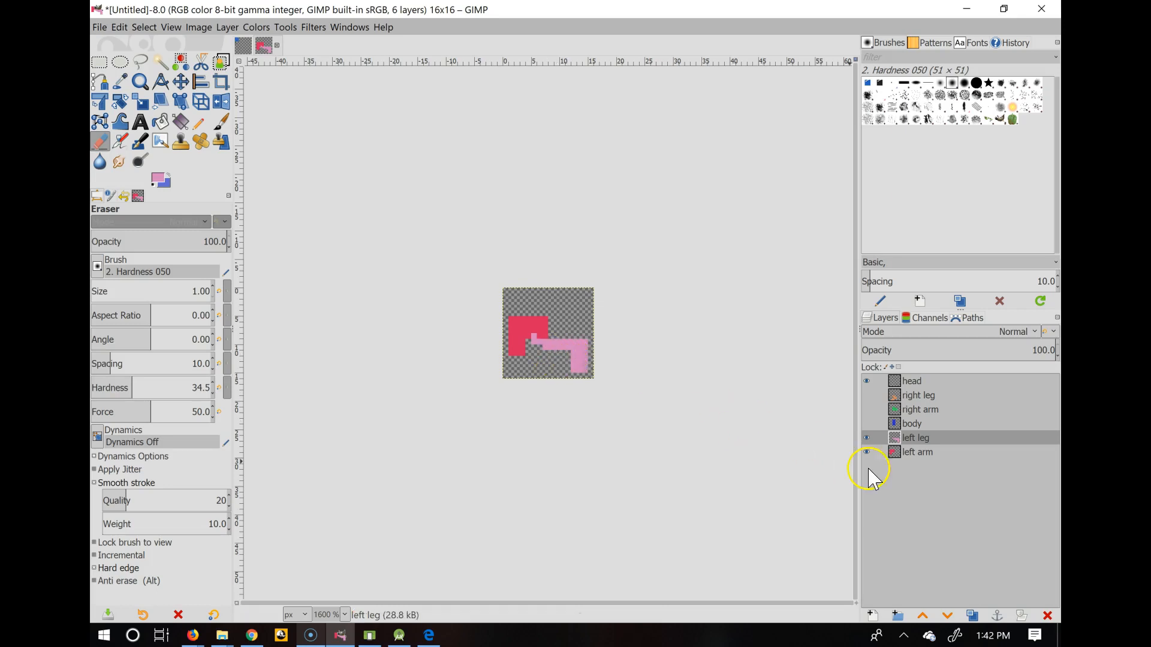
Show the body, right arm and right leg layers again, and move the right leg layer below the right arm layer
{"action": "left_click", "coordinate": [867, 423]}
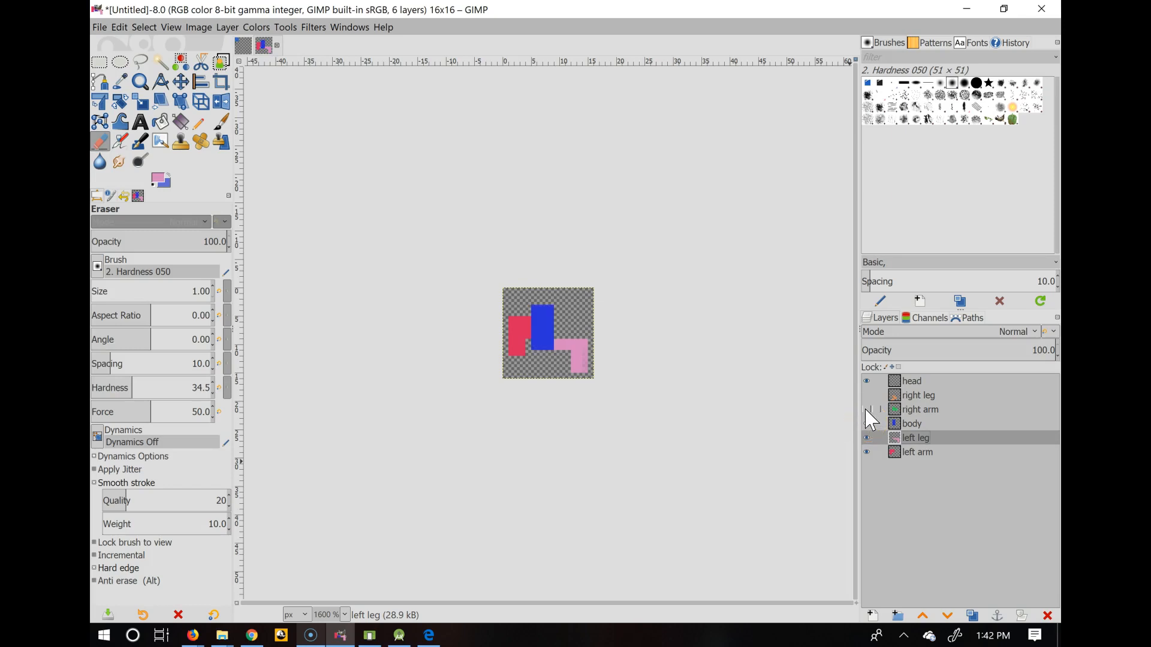
{"action": "left_click", "coordinate": [867, 410]}
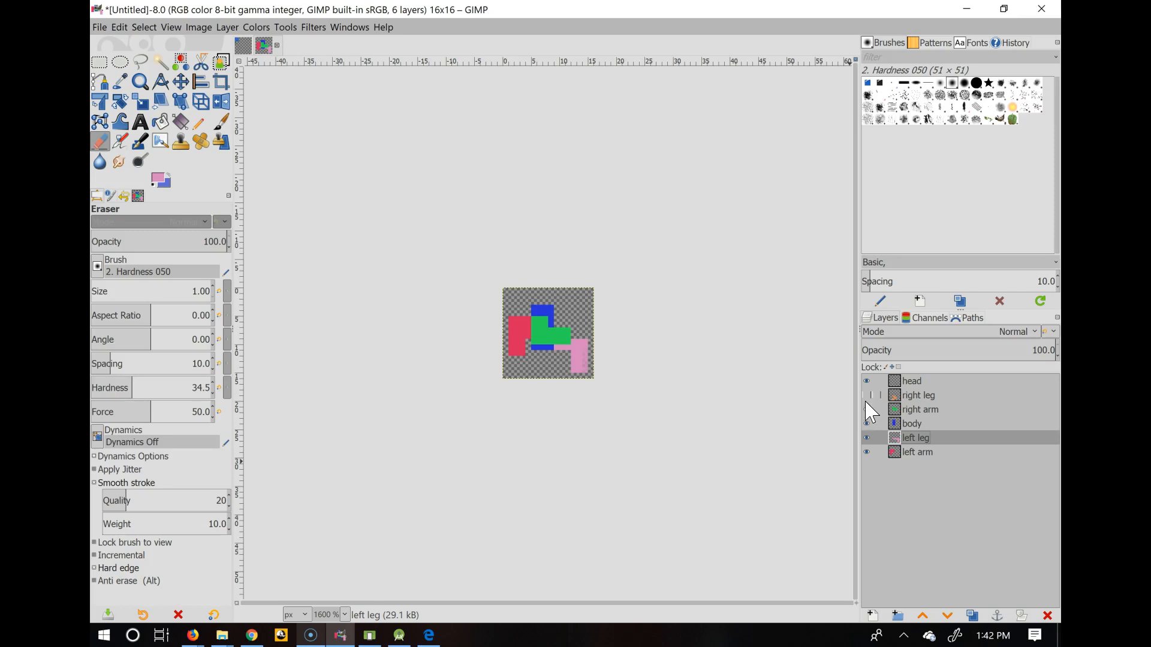
{"action": "left_click", "coordinate": [866, 396]}
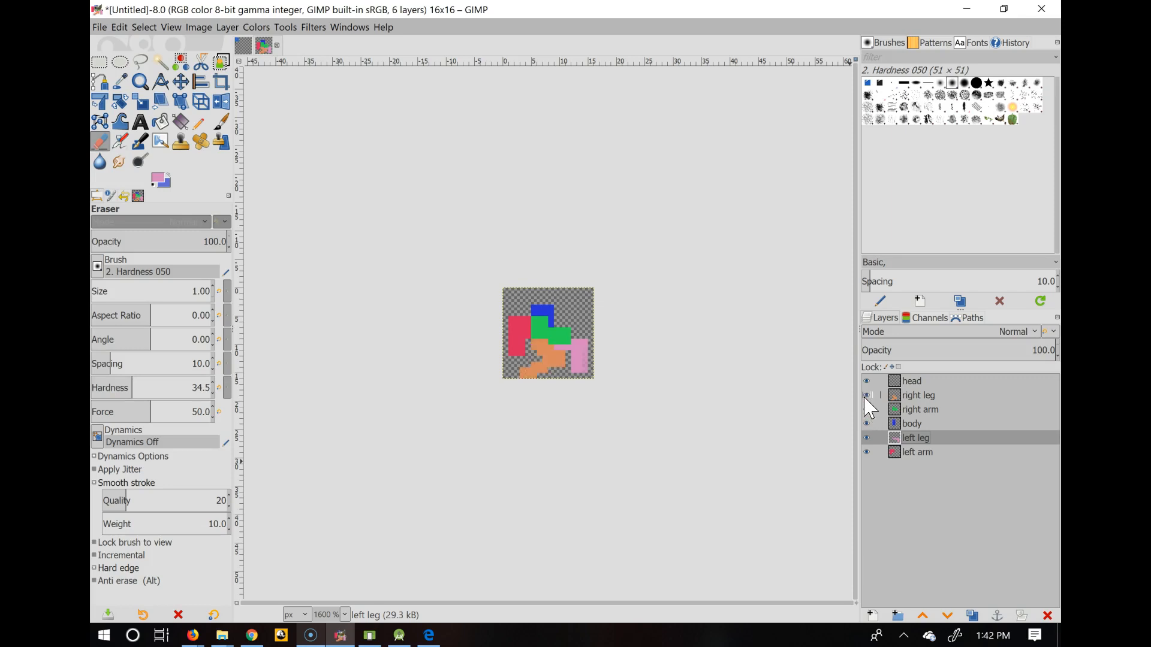
{"action": "left_click_drag", "start_coordinate": [920, 396], "coordinate": [931, 422]}
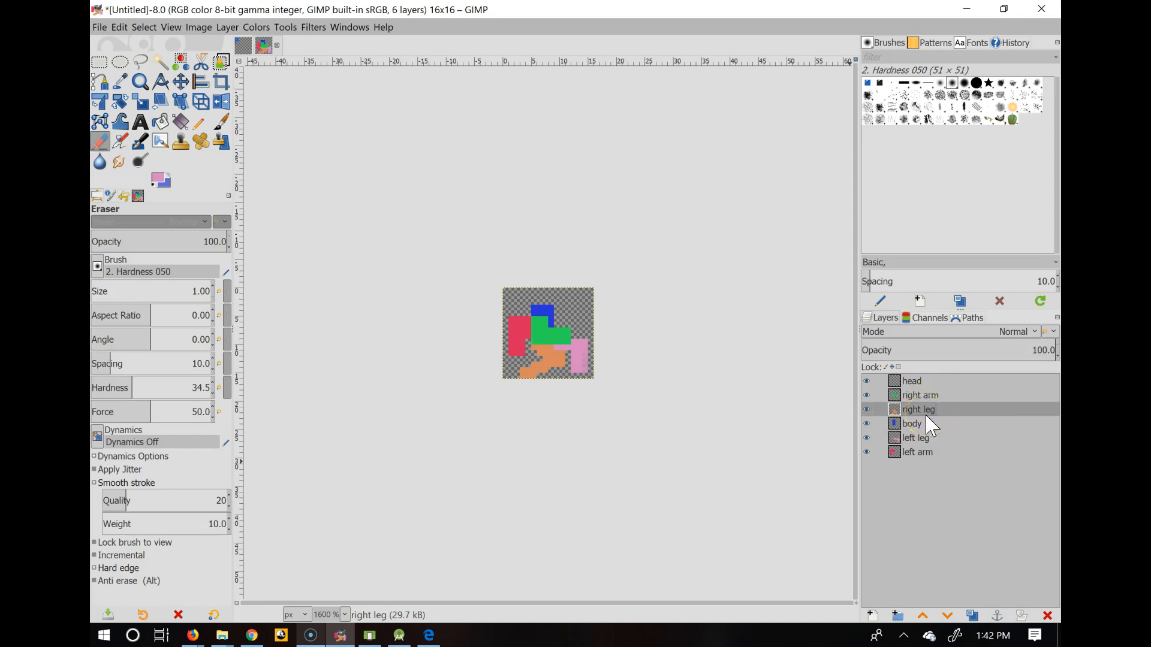
Paint the head in teal green (16d88b) with the Pencil on the head layer, directly above the body up to the canvas top
{"action": "left_click", "coordinate": [908, 383]}
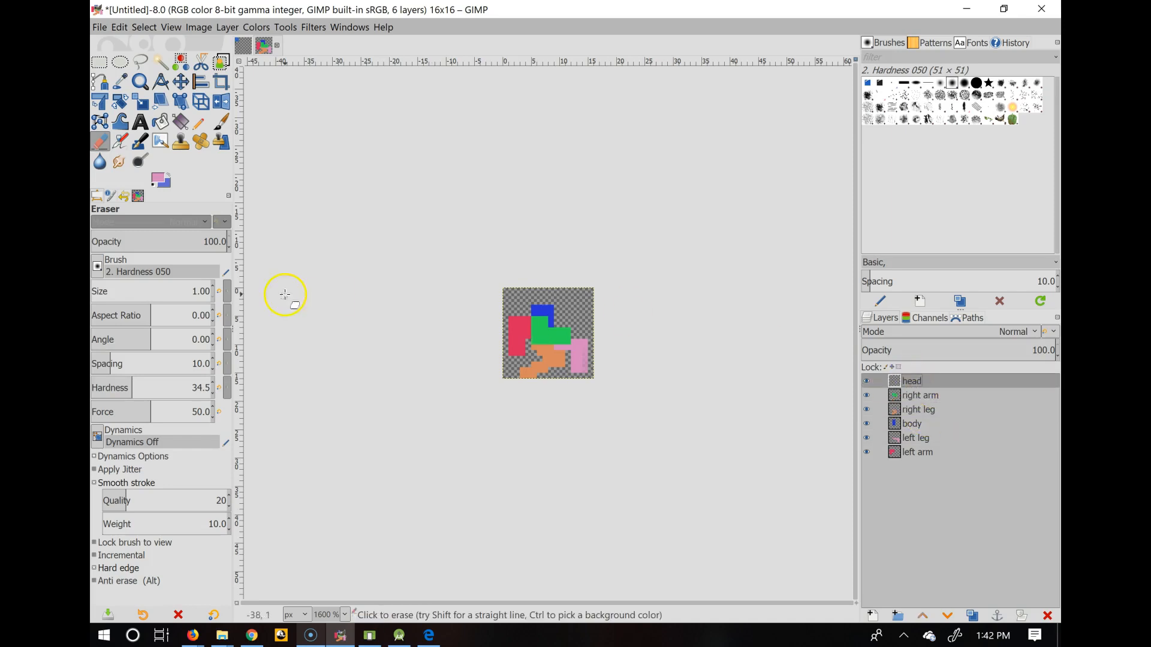
{"action": "left_click", "coordinate": [159, 178]}
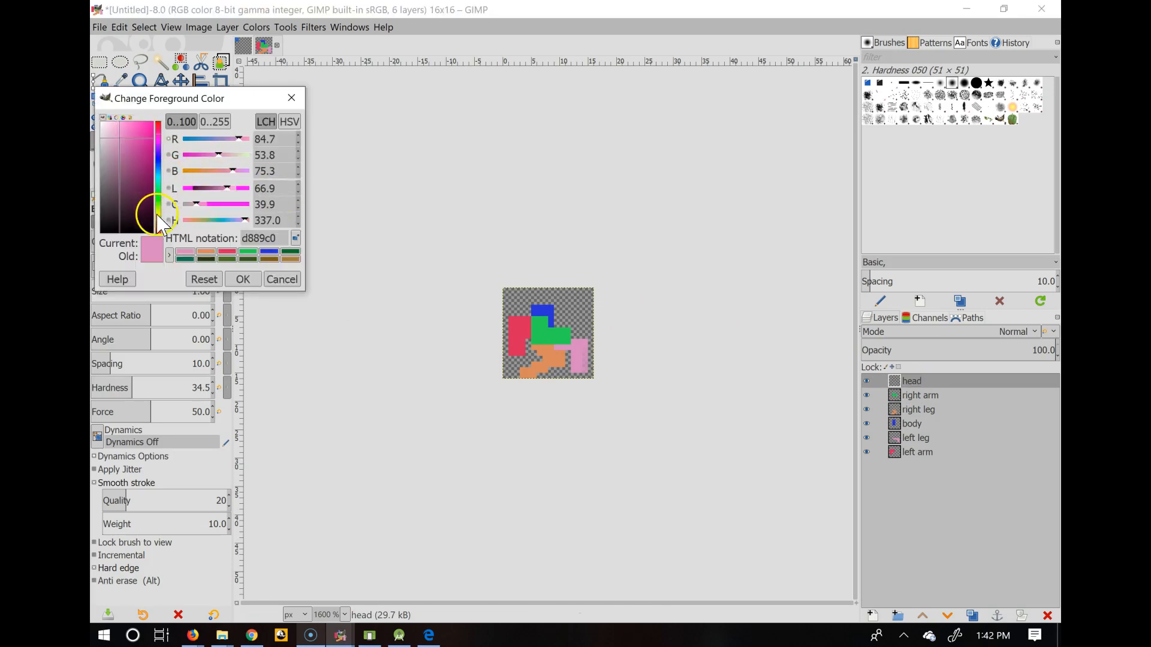
{"action": "left_click", "coordinate": [159, 196]}
{"action": "left_click_drag", "start_coordinate": [218, 142], "coordinate": [187, 144]}
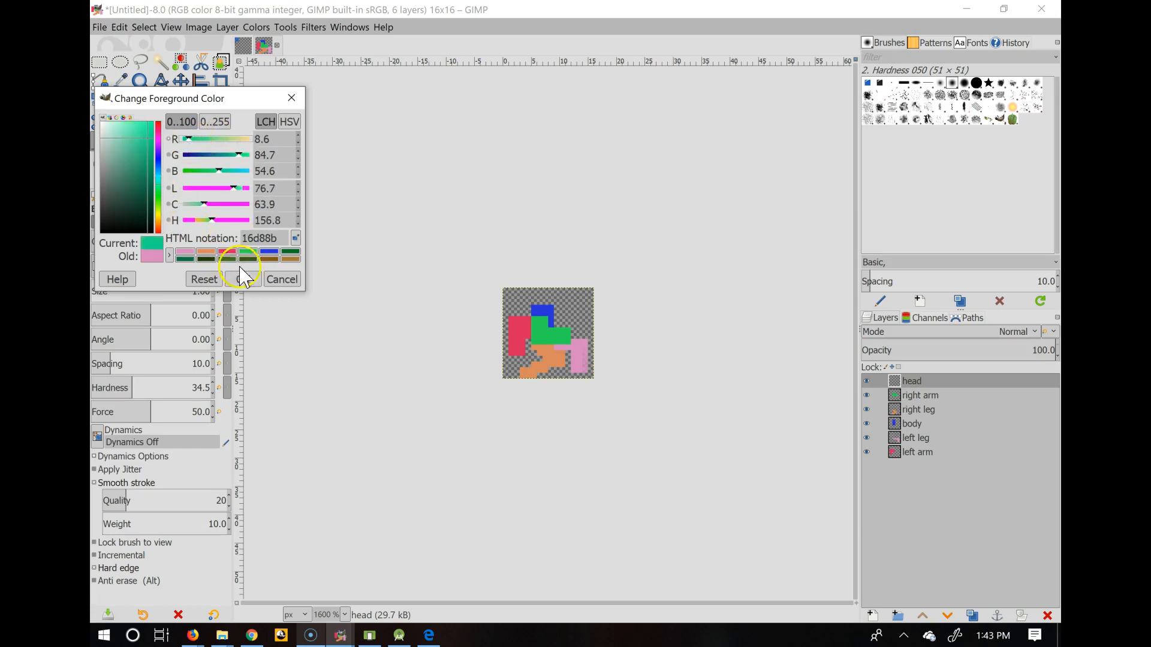
{"action": "left_click", "coordinate": [241, 277]}
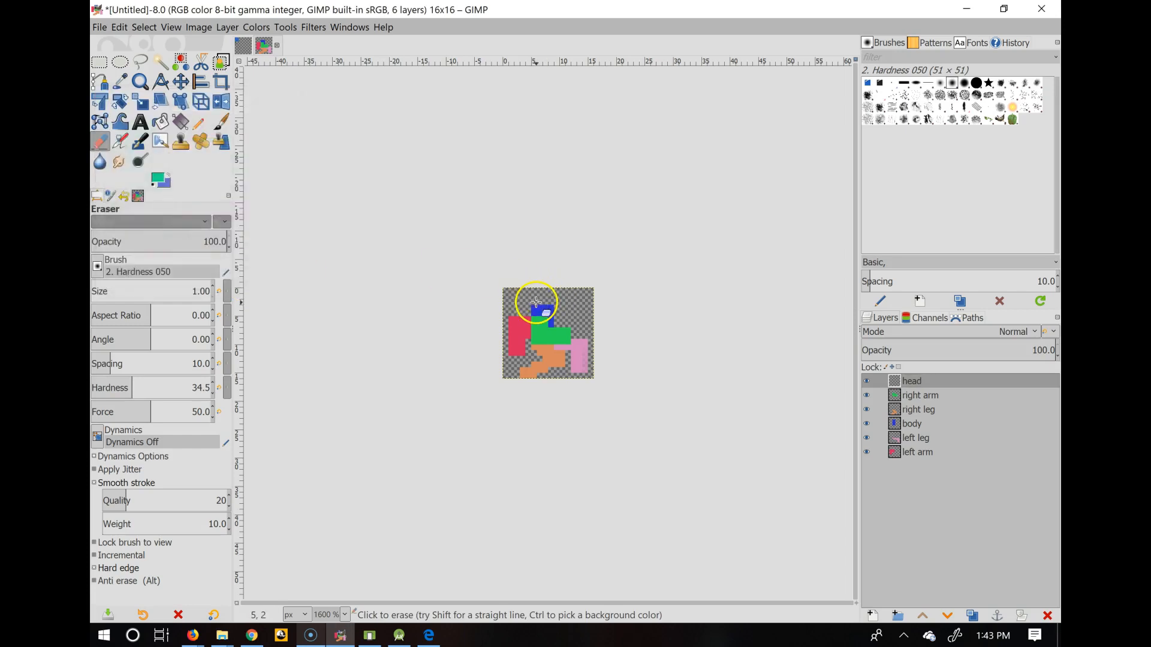
{"action": "left_click", "coordinate": [201, 124]}
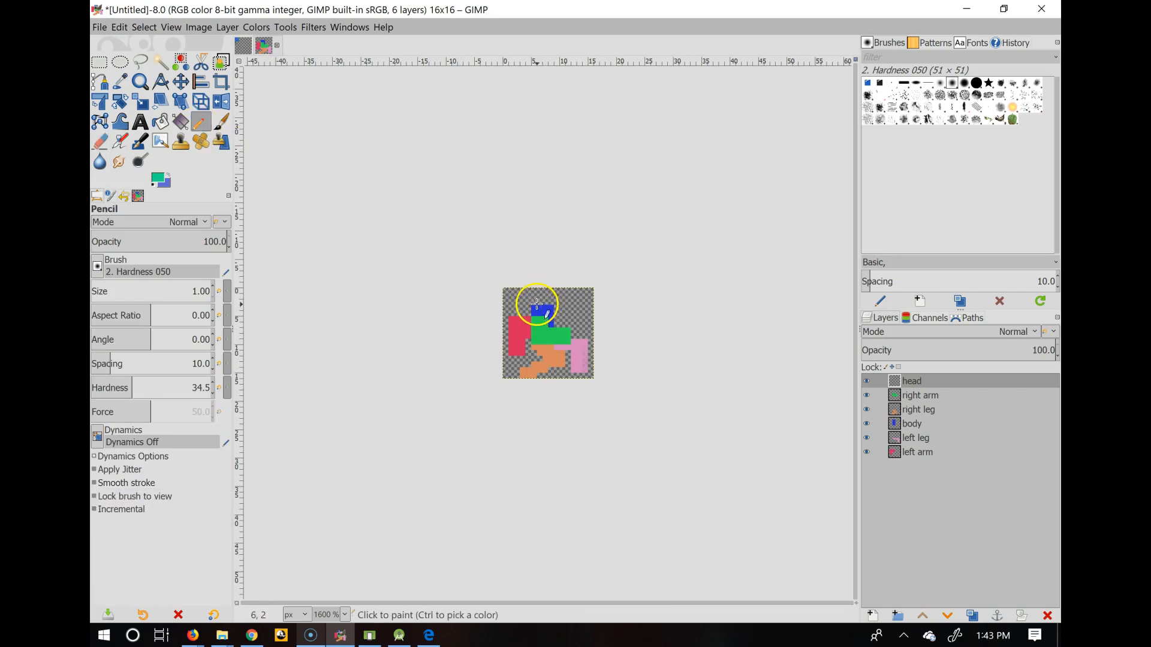
{"action": "left_click_drag", "start_coordinate": [538, 304], "coordinate": [549, 294]}
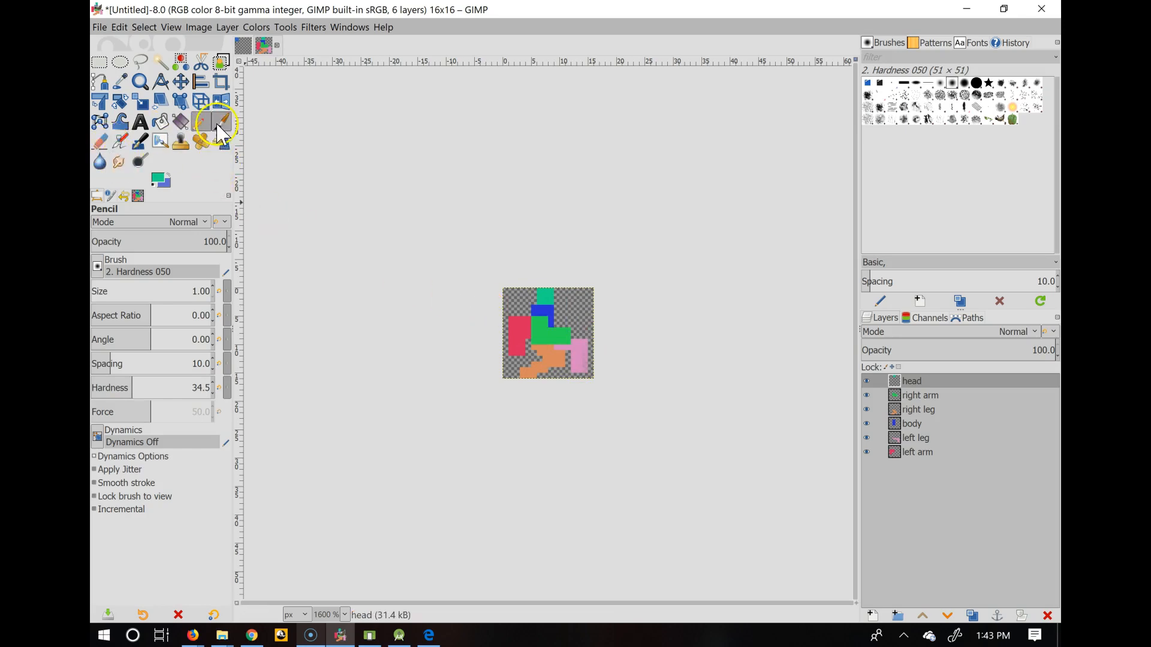
Paint a one-pixel near-black (010906) eye at the front of the head
{"action": "left_click", "coordinate": [160, 180]}
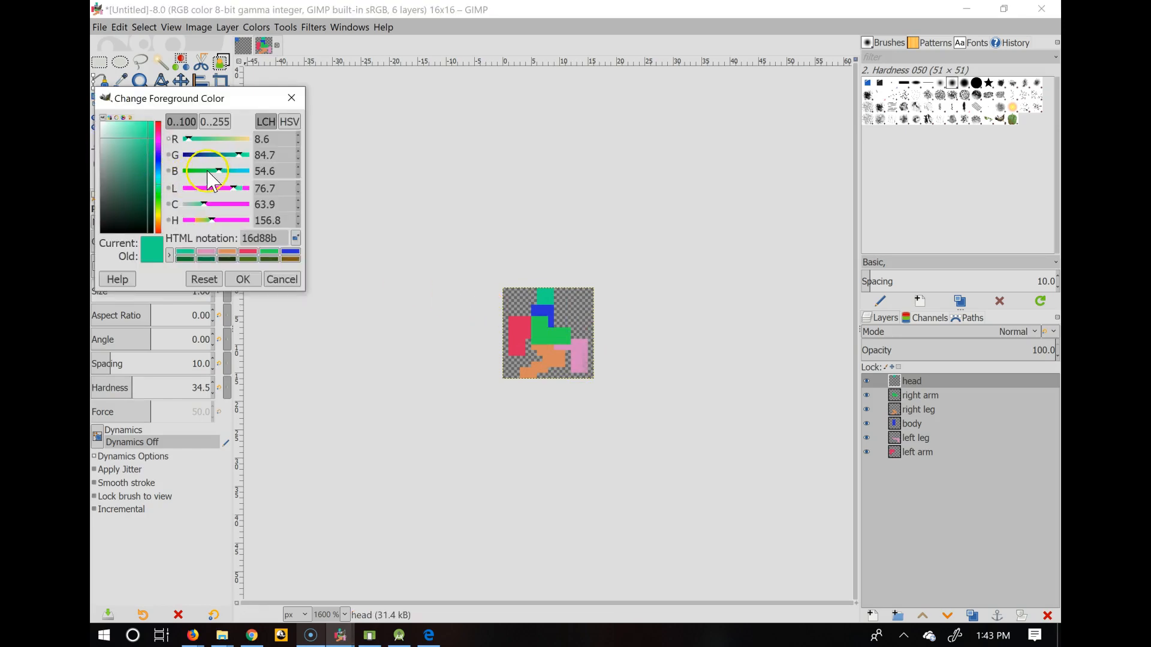
{"action": "left_click", "coordinate": [148, 229]}
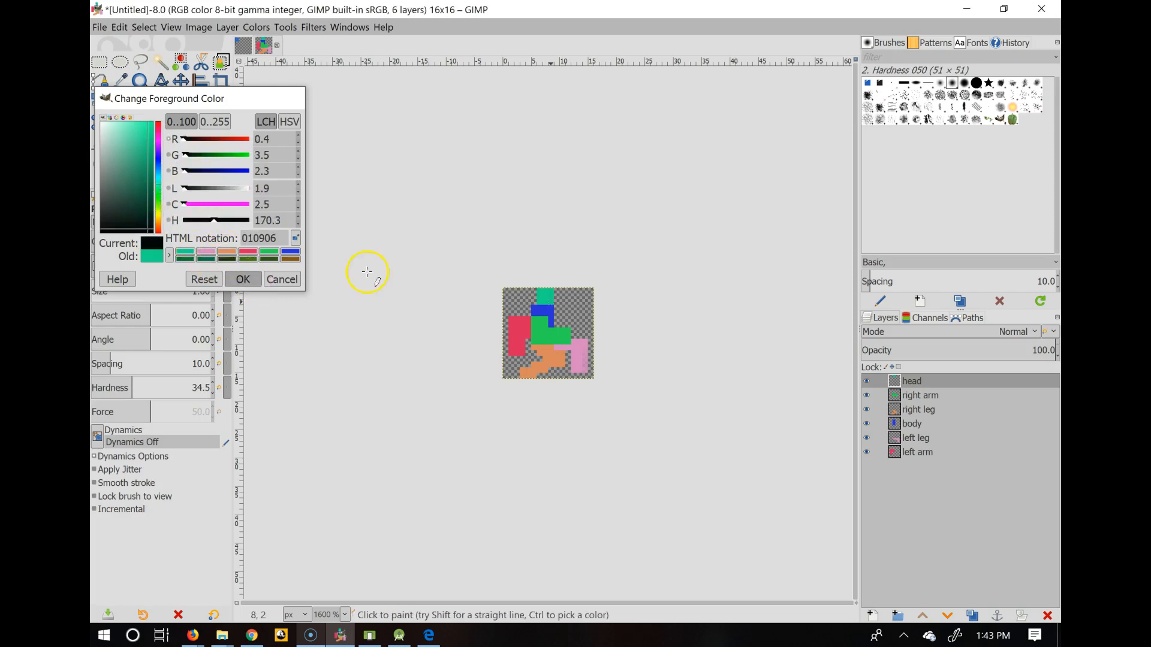
{"action": "left_click", "coordinate": [550, 295]}
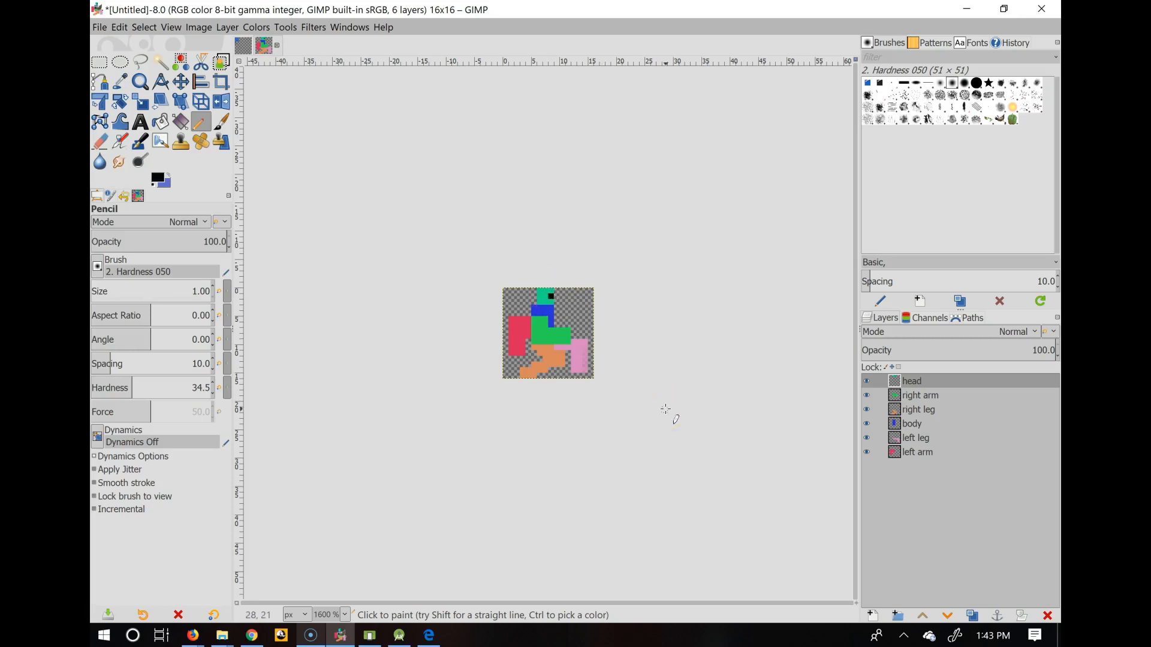
Make the right arm layer active and outline the arms-and-legs area with a Free Select loop
{"action": "left_click", "coordinate": [566, 338]}
{"action": "left_click", "coordinate": [917, 396]}
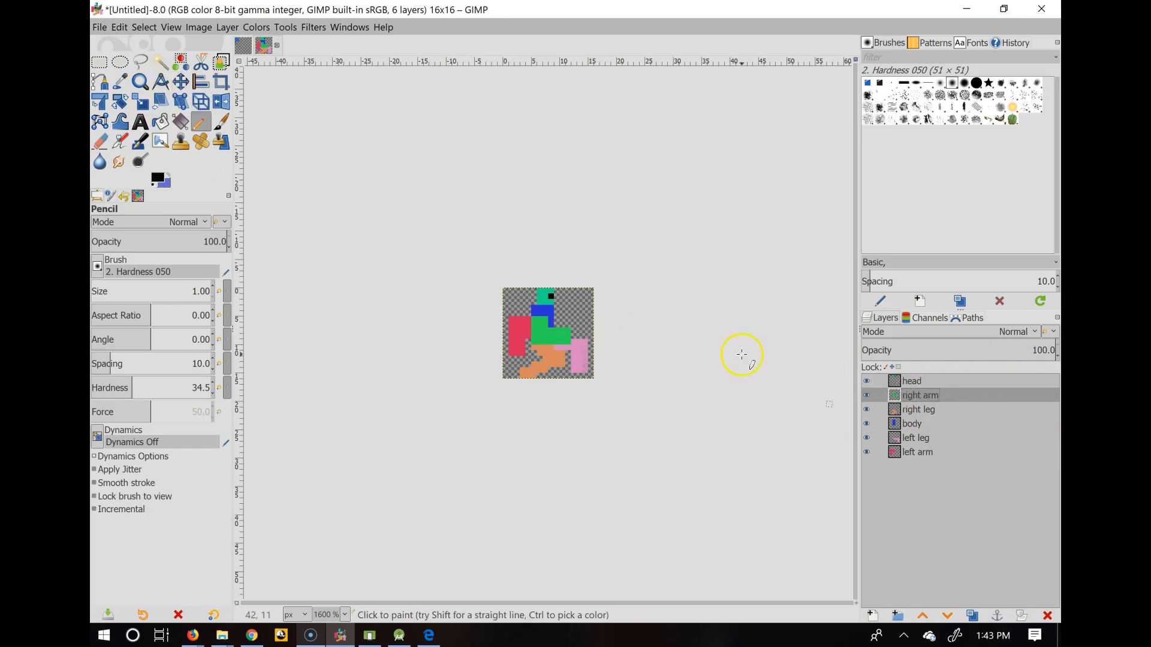
{"action": "left_click", "coordinate": [181, 82]}
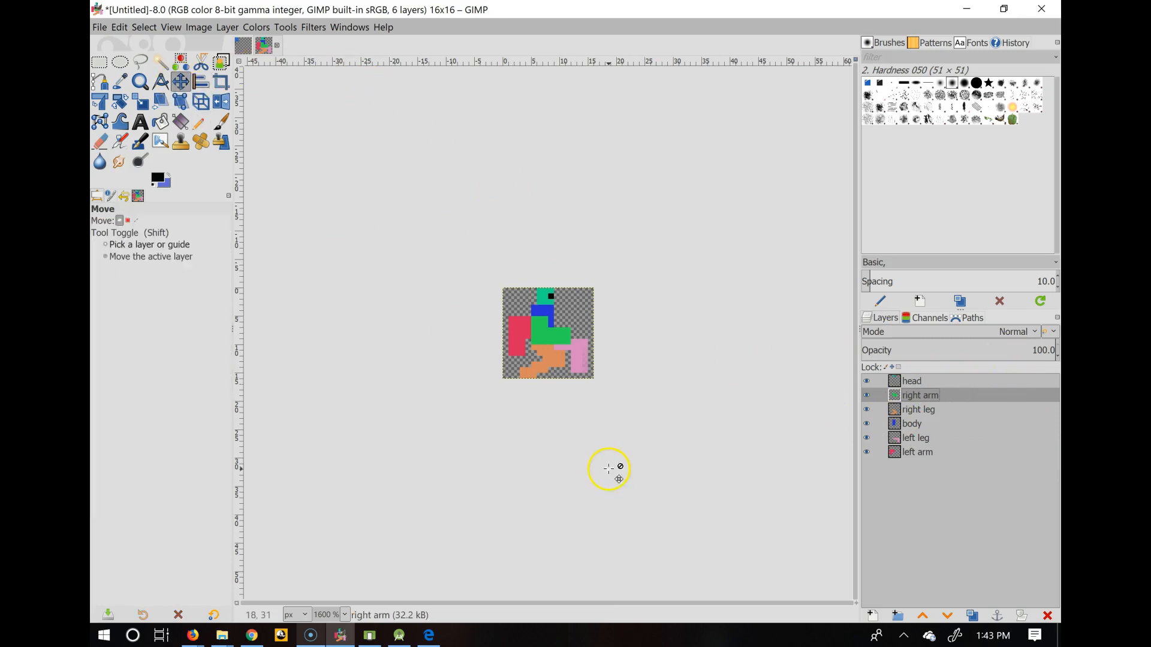
{"action": "key", "text": "Page_Up"}
{"action": "key", "text": "Page_Down"}
{"action": "left_click", "coordinate": [145, 63]}
{"action": "left_click", "coordinate": [143, 62]}
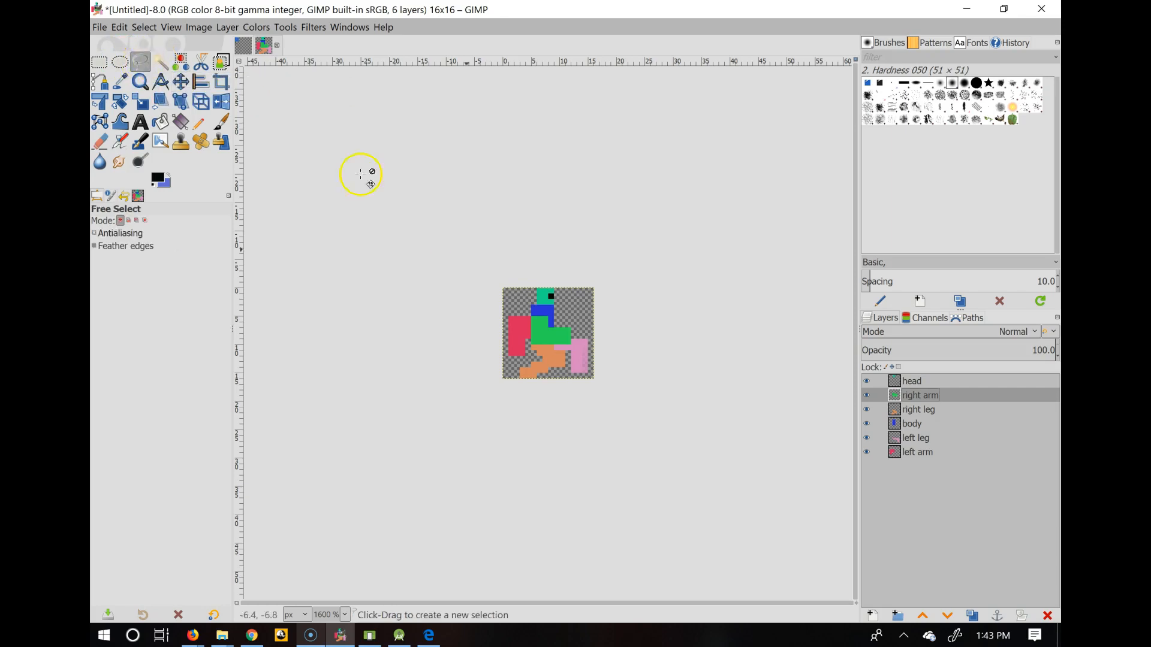
{"action": "mouse_move", "coordinate": [523, 310]}
{"action": "left_mouse_down"}
{"action": "mouse_move", "coordinate": [614, 336]}
{"action": "mouse_move", "coordinate": [511, 379]}
{"action": "mouse_move", "coordinate": [494, 311]}
{"action": "mouse_move", "coordinate": [551, 306]}
{"action": "left_mouse_up"}
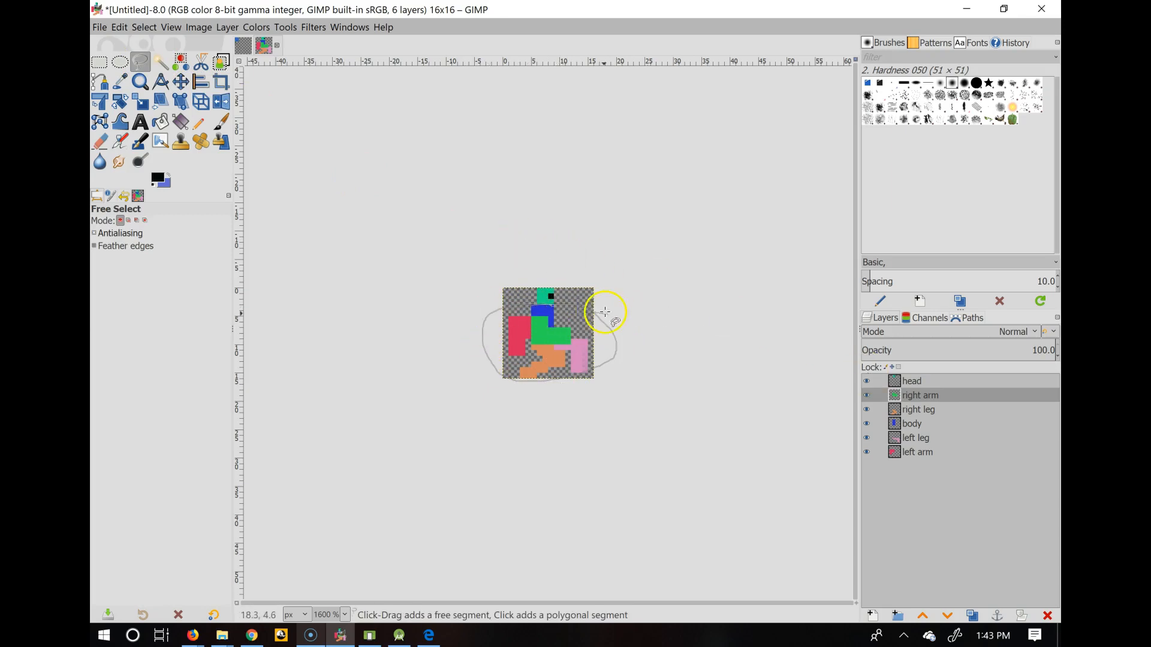
{"action": "left_click", "coordinate": [520, 308]}
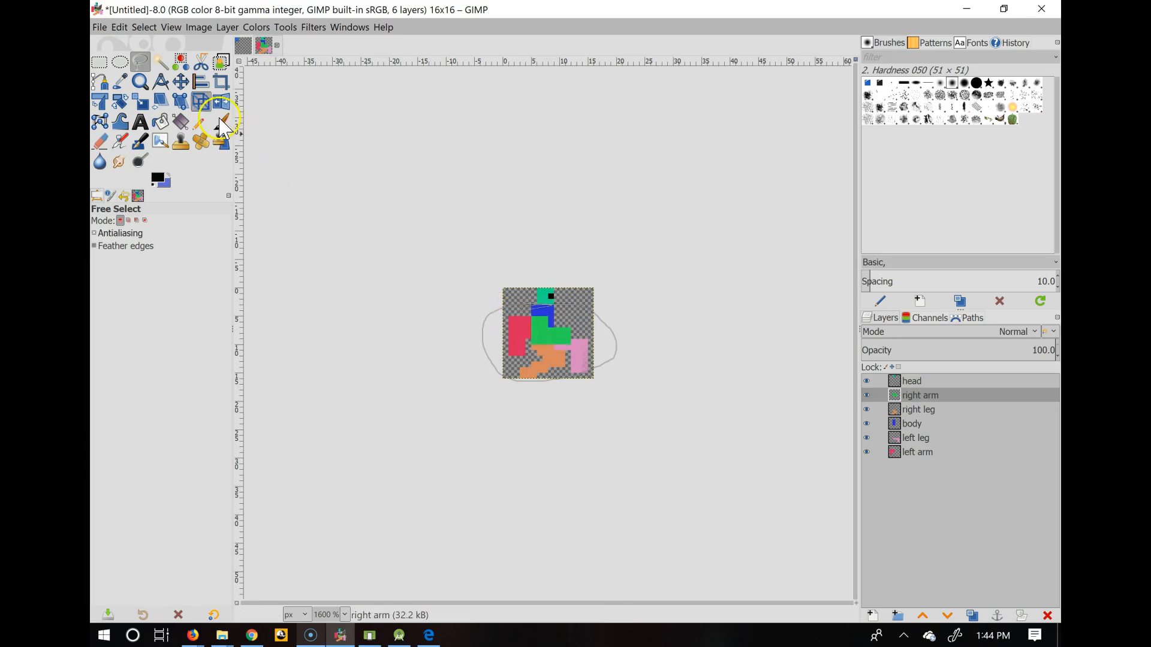
Move the right arm layer one pixel up and one pixel right
{"action": "left_click", "coordinate": [180, 81]}
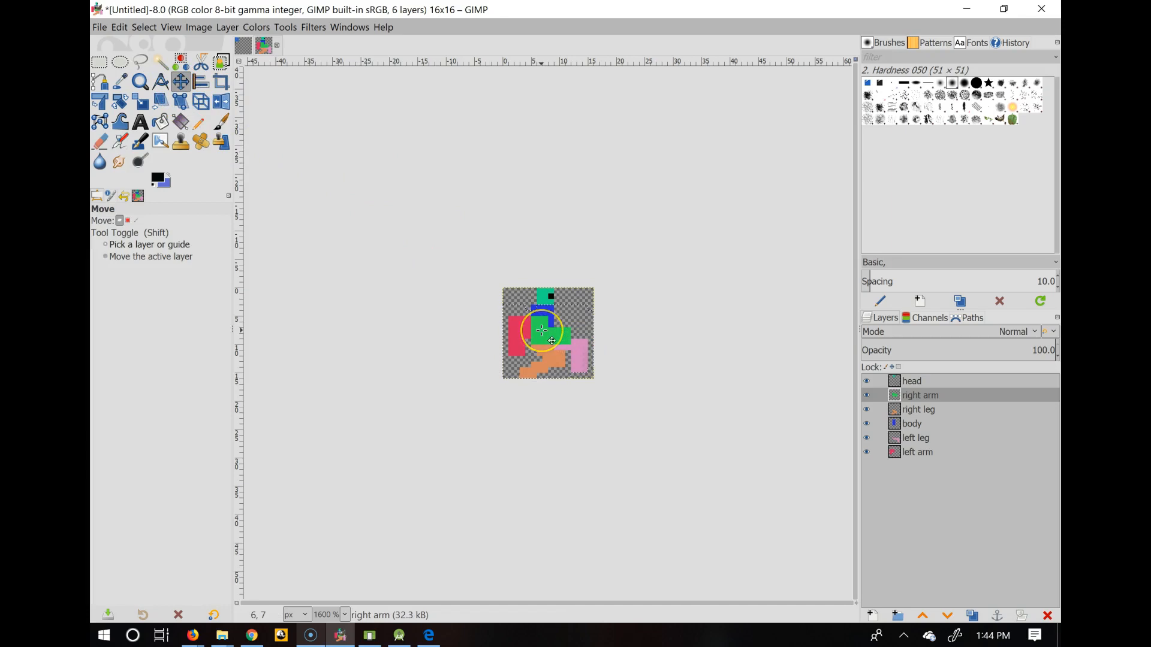
{"action": "key", "text": "Up"}
{"action": "key", "text": "Up"}
{"action": "key", "text": "Down"}
{"action": "key", "text": "Down"}
{"action": "key", "text": "Down"}
{"action": "key", "text": "Down"}
{"action": "key", "text": "Up"}
{"action": "key", "text": "Right"}
Outline the sprite's limbs with Free Select on the left arm layer and move that layer one pixel up
{"action": "left_click", "coordinate": [921, 451]}
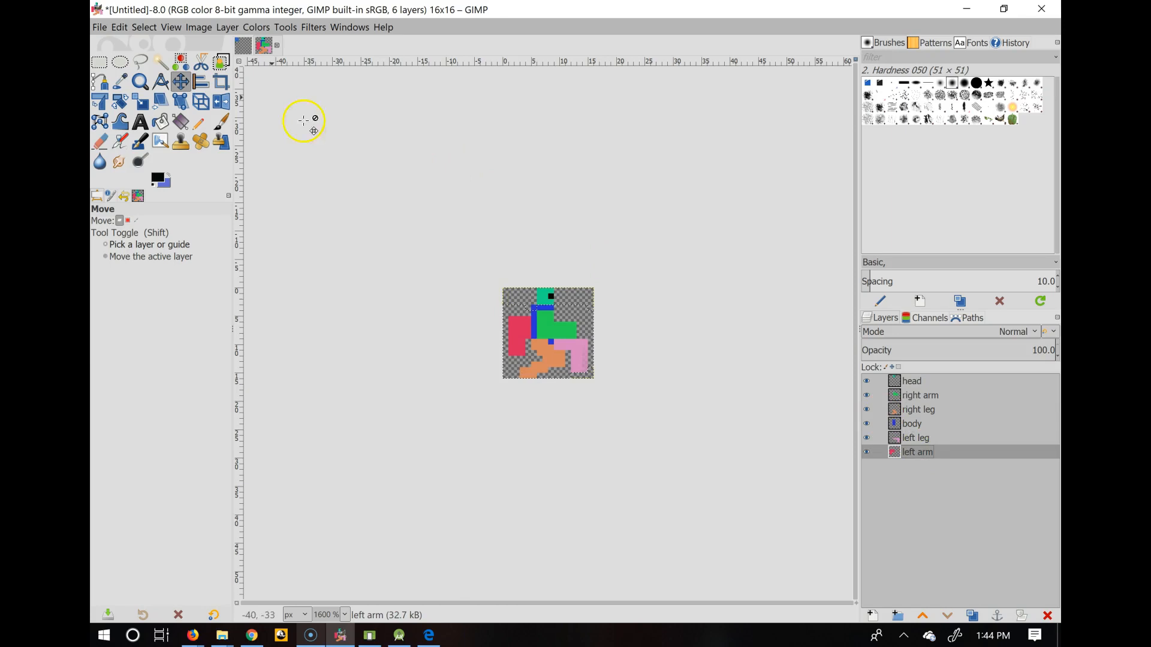
{"action": "left_click", "coordinate": [144, 27]}
{"action": "left_click", "coordinate": [155, 67]}
{"action": "left_click", "coordinate": [140, 62]}
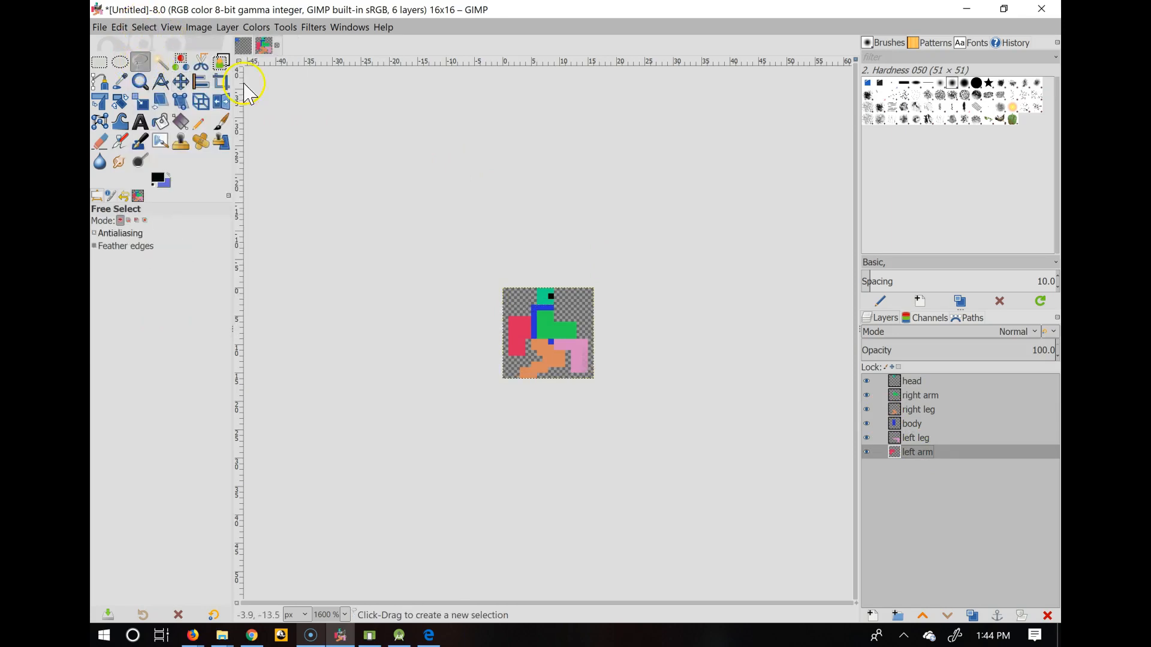
{"action": "mouse_move", "coordinate": [493, 309]}
{"action": "left_mouse_down"}
{"action": "mouse_move", "coordinate": [527, 299]}
{"action": "mouse_move", "coordinate": [594, 323]}
{"action": "mouse_move", "coordinate": [605, 365]}
{"action": "mouse_move", "coordinate": [530, 384]}
{"action": "mouse_move", "coordinate": [478, 343]}
{"action": "mouse_move", "coordinate": [493, 301]}
{"action": "left_mouse_up"}
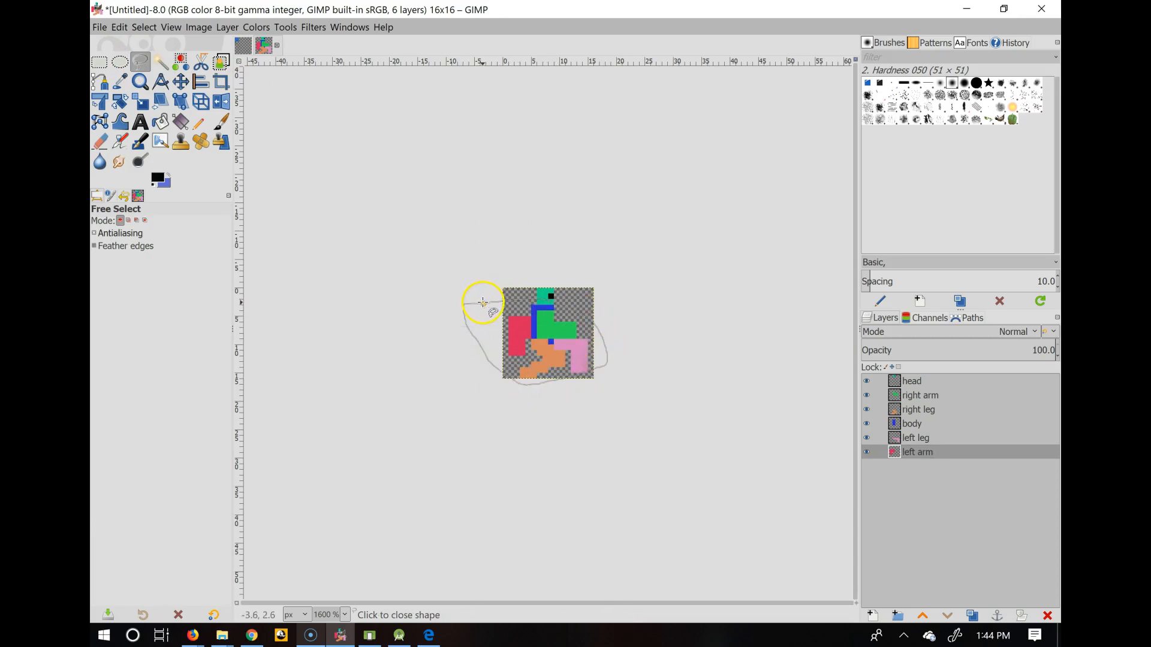
{"action": "left_click", "coordinate": [483, 303]}
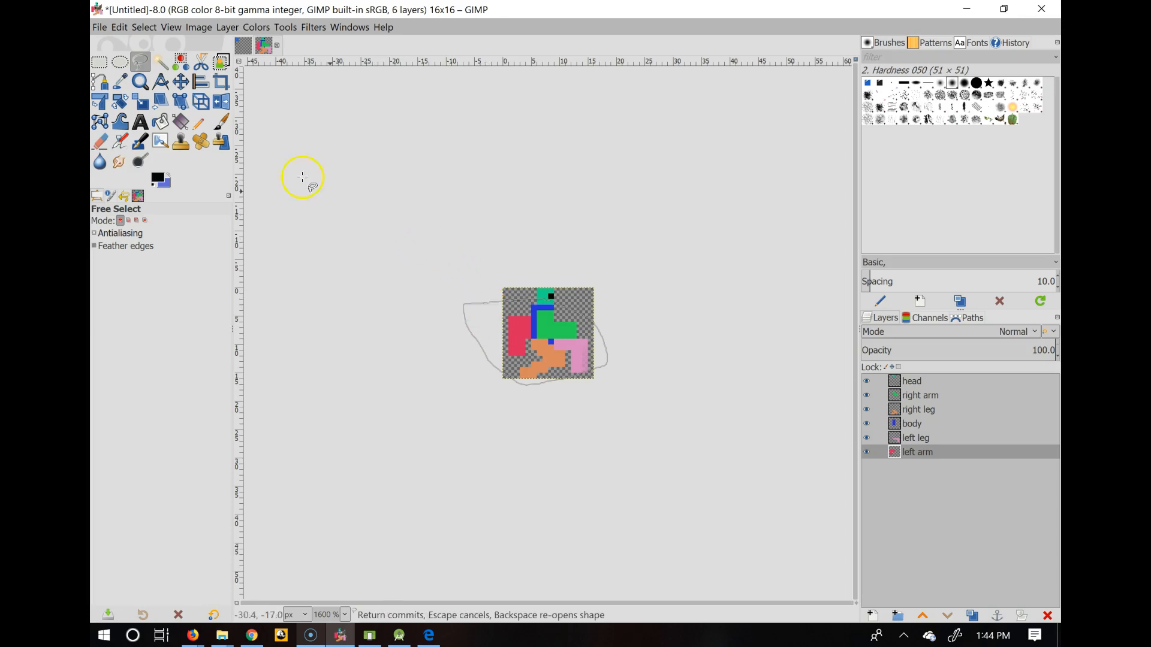
{"action": "key", "text": "m"}
{"action": "left_click_drag", "start_coordinate": [574, 348], "coordinate": [583, 351]}
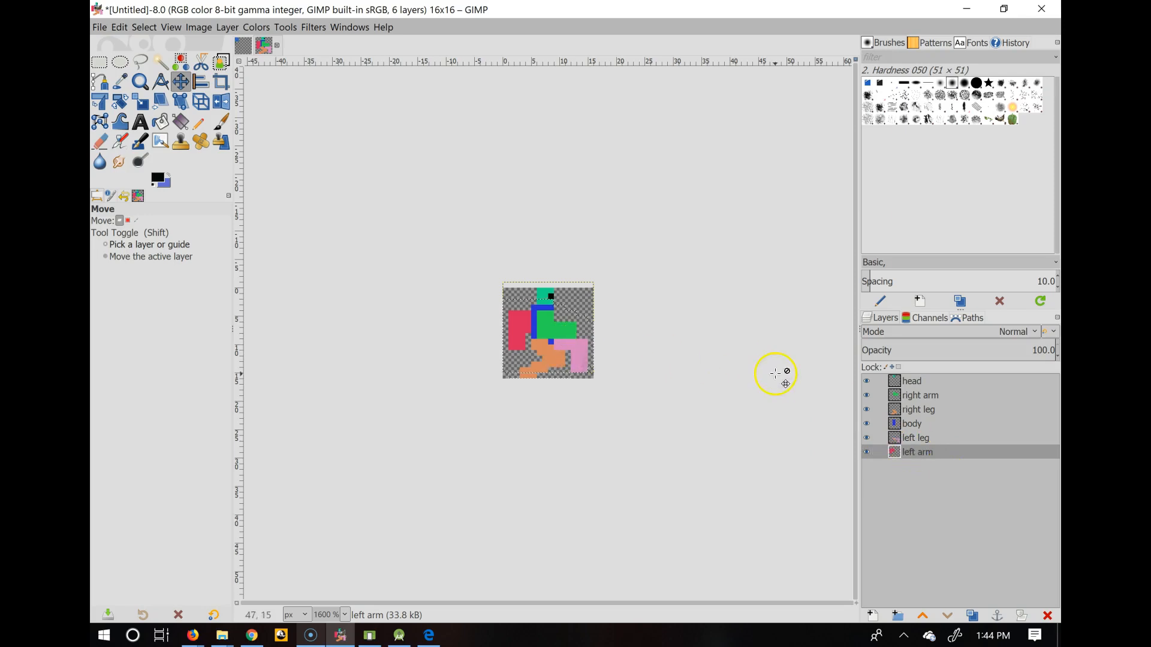
Start exporting the image under a new name and browse to the AndroidStudioProjects folder in the home folder
{"action": "left_click", "coordinate": [99, 28]}
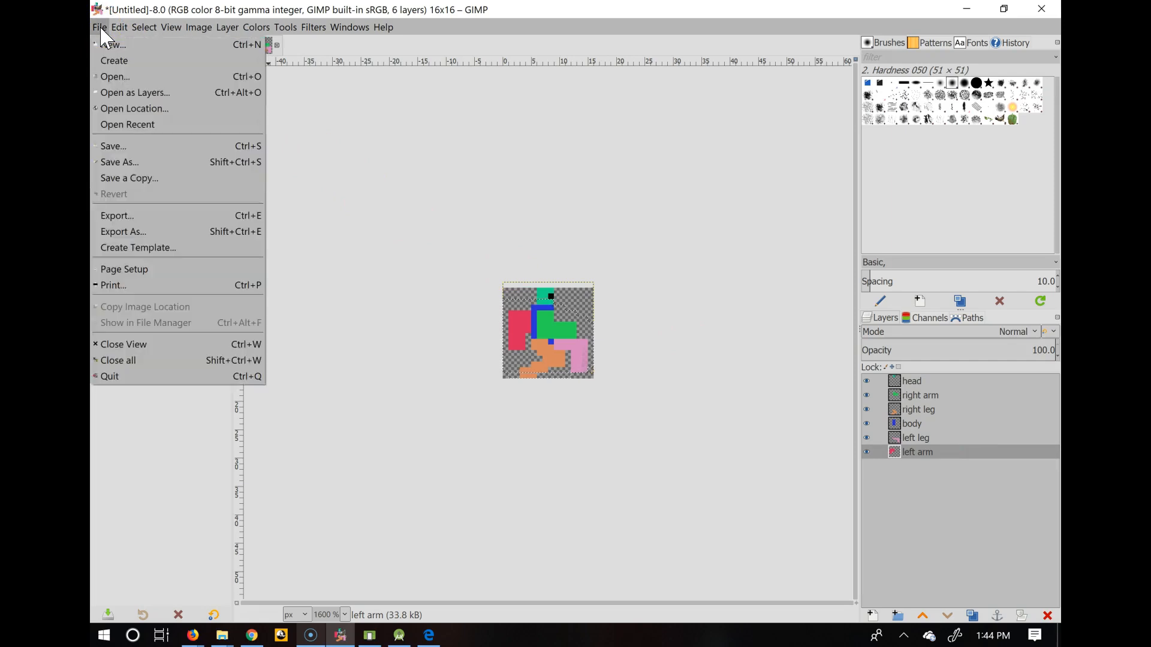
{"action": "left_click", "coordinate": [136, 234]}
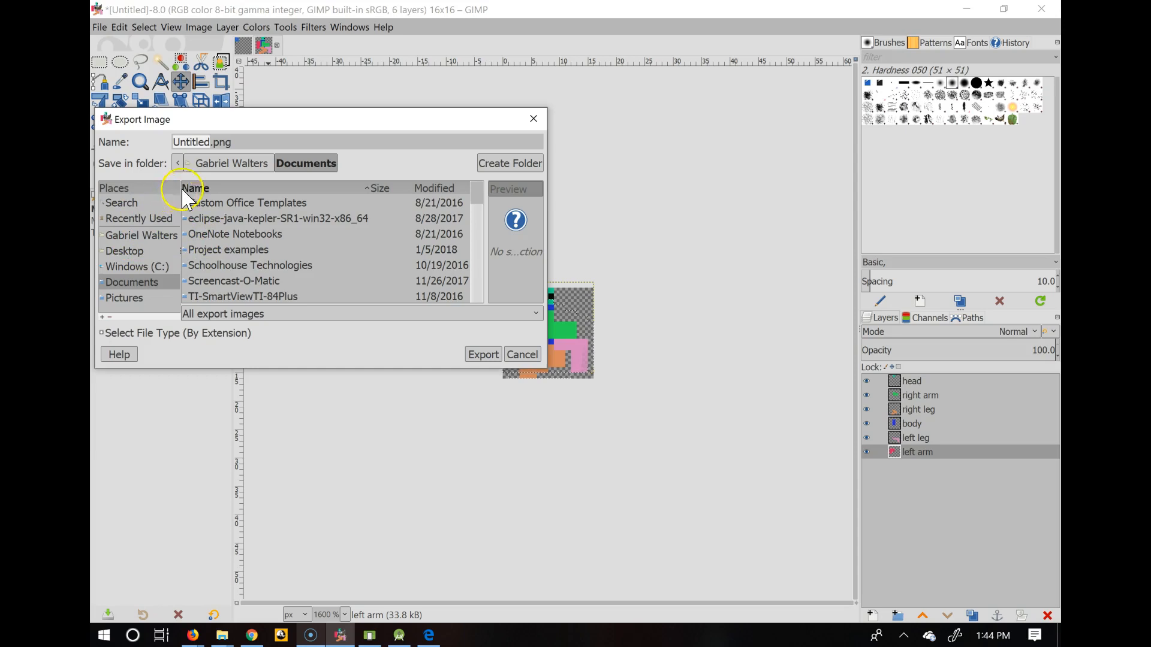
{"action": "left_click", "coordinate": [177, 164]}
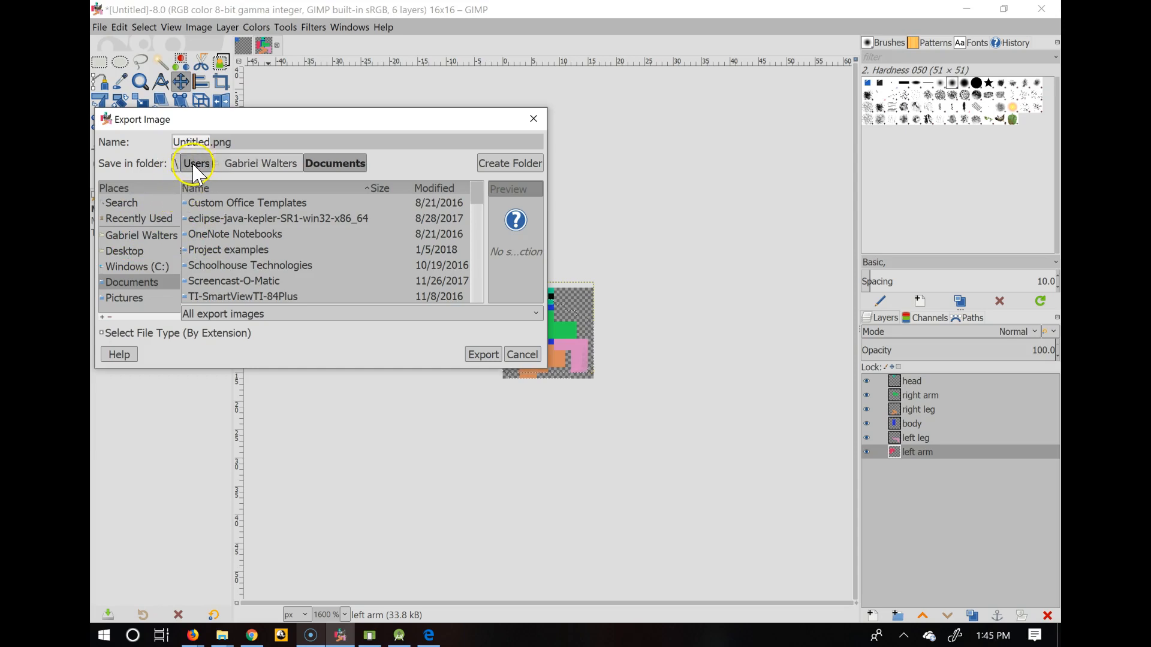
{"action": "left_click", "coordinate": [231, 163]}
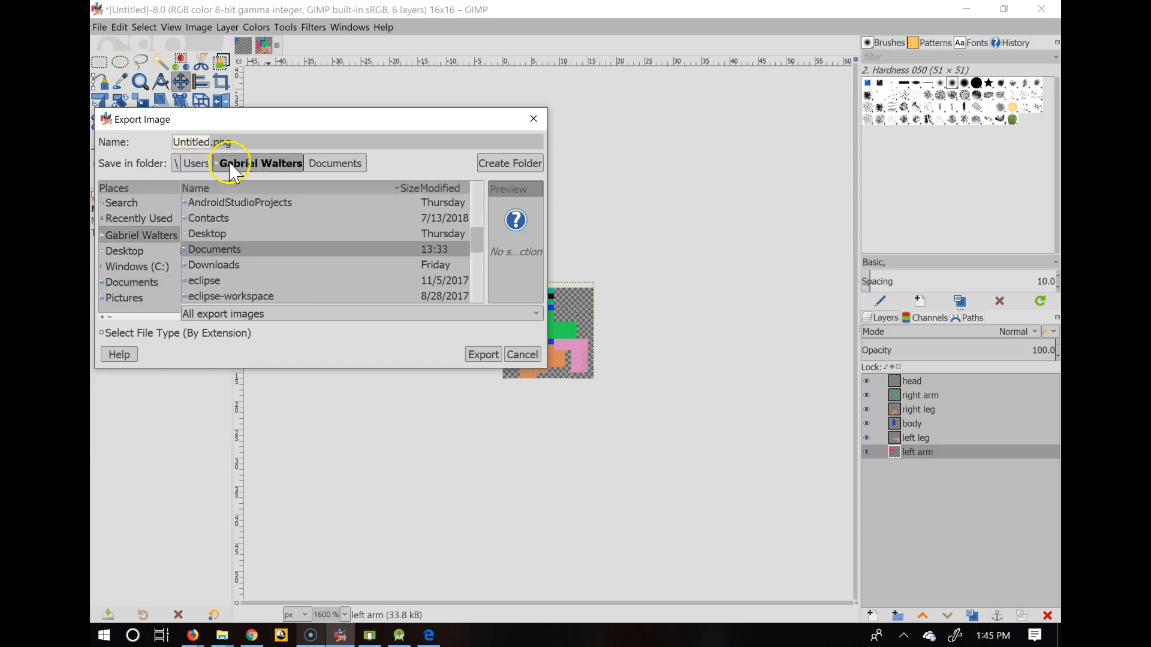
{"action": "left_click", "coordinate": [230, 202]}
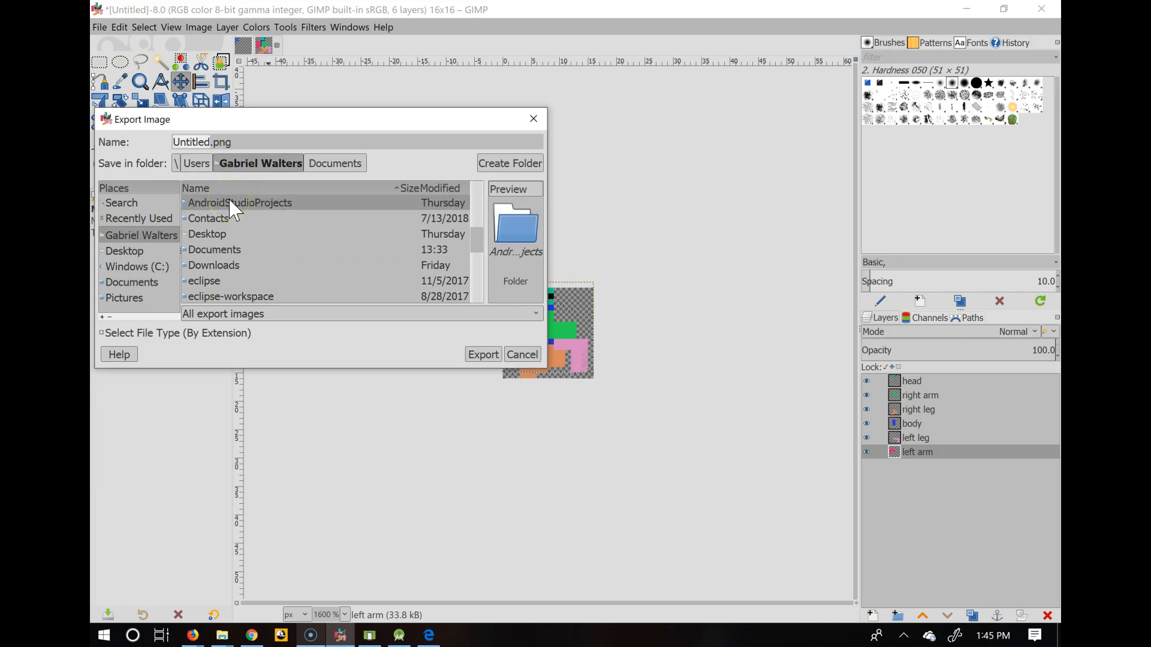
{"action": "double_click", "coordinate": [235, 205]}
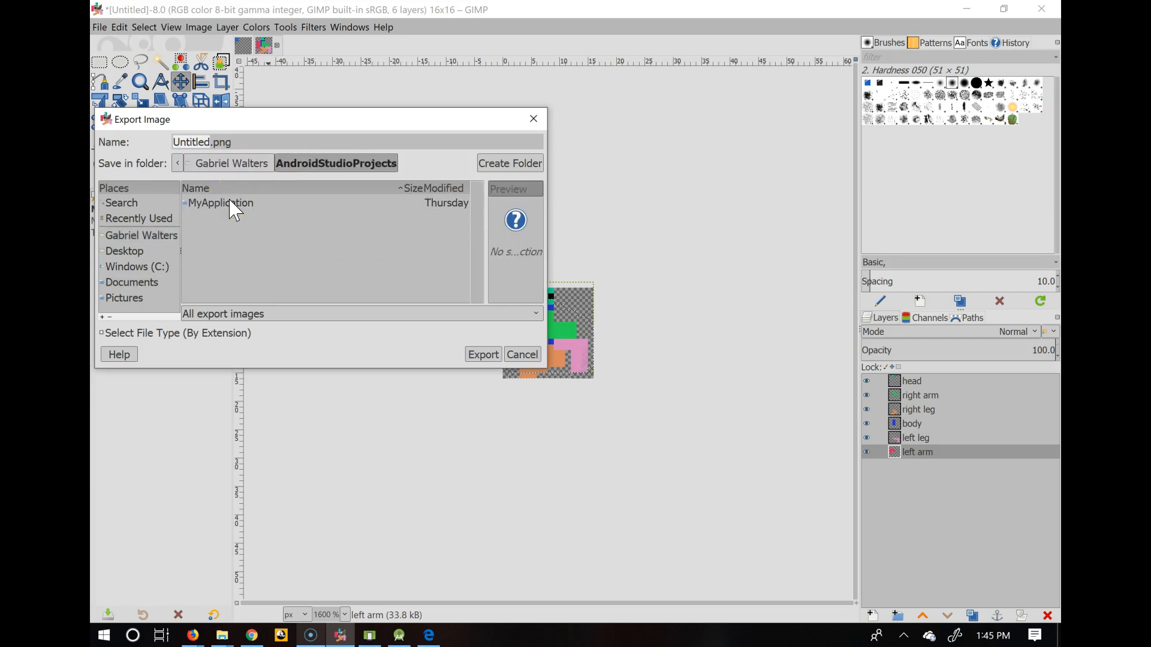
Change the export destination to the Desktop folder inside the home folder
{"action": "left_click", "coordinate": [242, 163]}
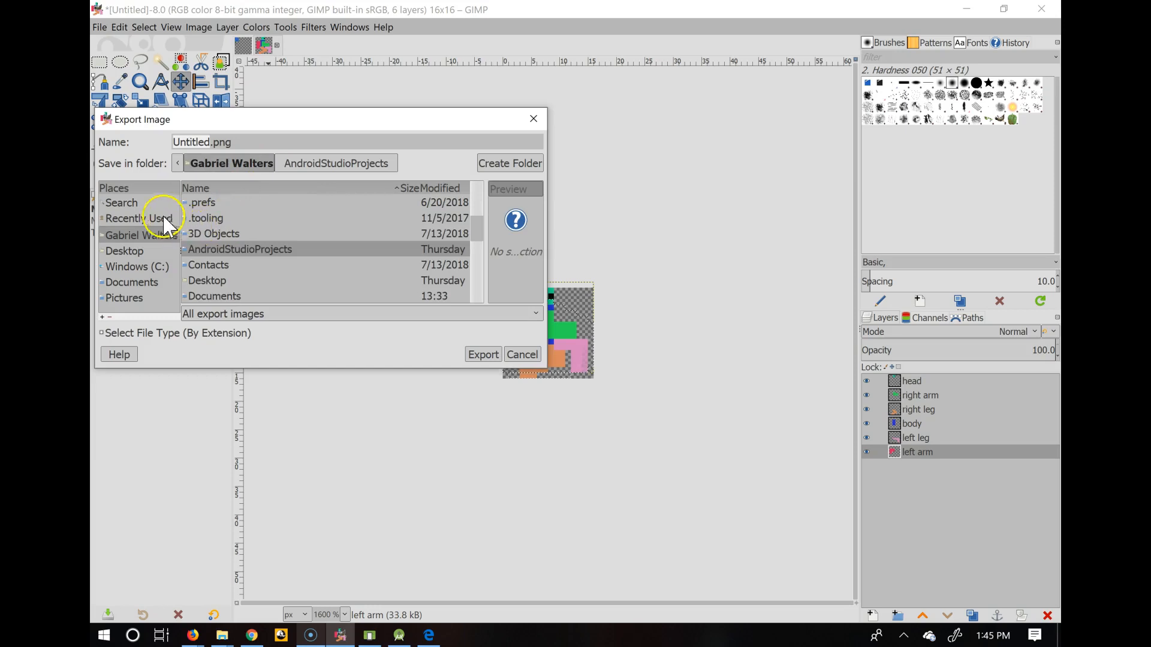
{"action": "left_click", "coordinate": [178, 164]}
{"action": "left_click", "coordinate": [178, 164]}
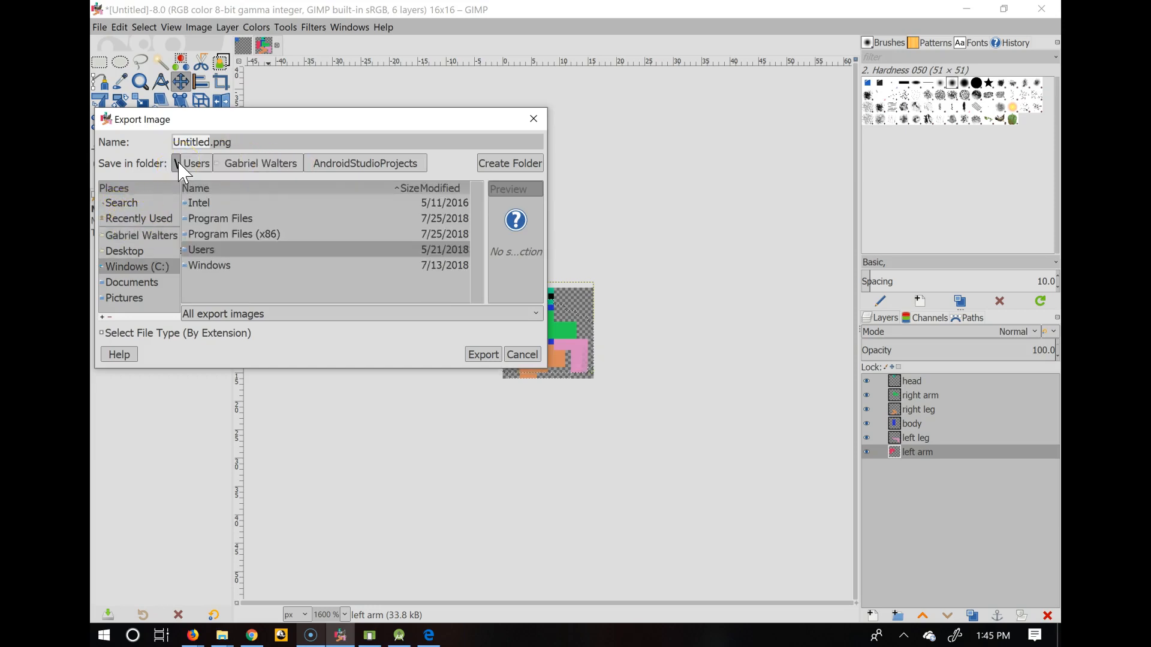
{"action": "left_click", "coordinate": [126, 237]}
{"action": "left_click", "coordinate": [124, 252]}
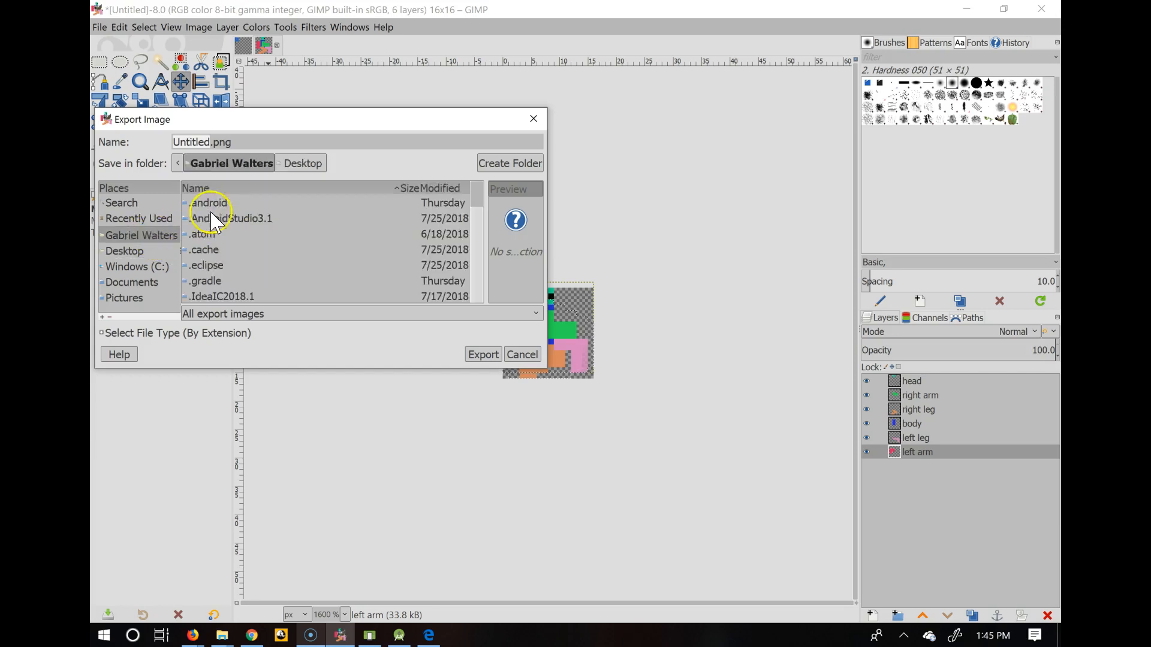
{"action": "scroll", "coordinate": [246, 278], "scroll_direction": "down", "scroll_amount": 3}
{"action": "scroll", "coordinate": [252, 288], "scroll_direction": "down", "scroll_amount": 2}
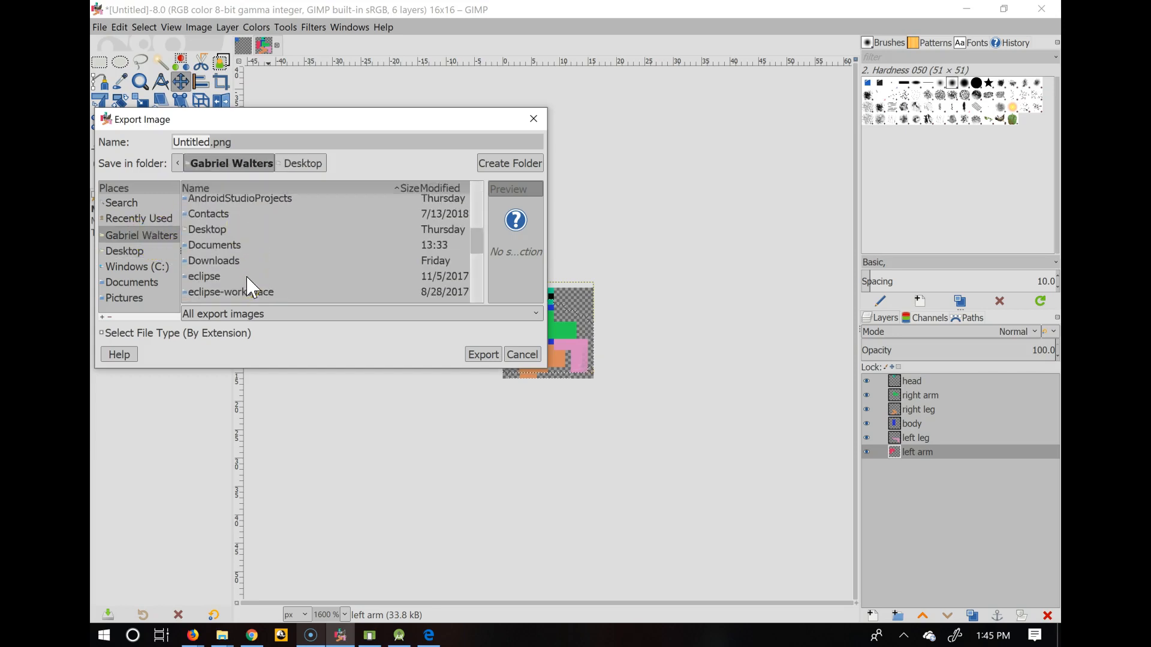
{"action": "left_click", "coordinate": [213, 231]}
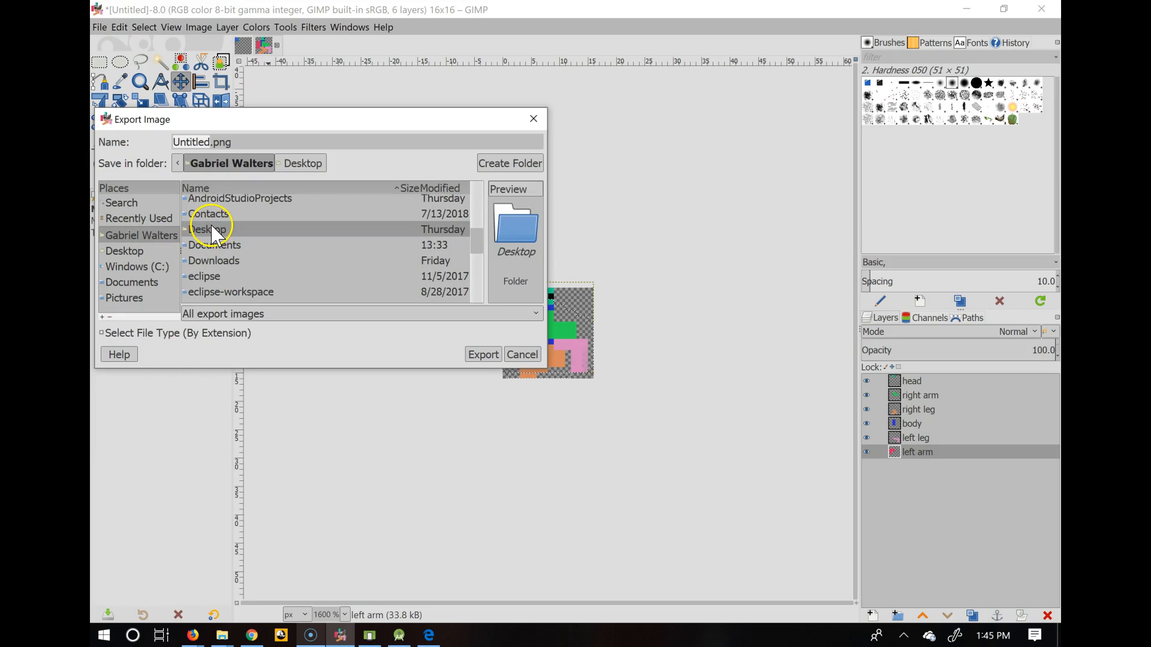
{"action": "double_click", "coordinate": [212, 230]}
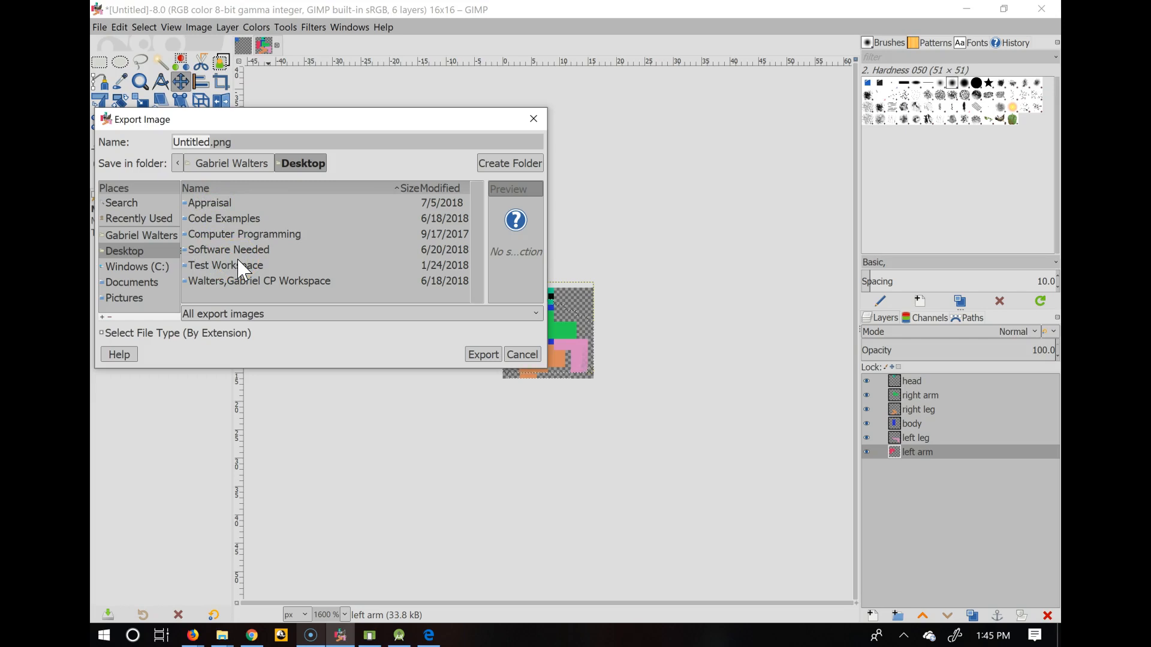
Name the exported image testPlayer.png
{"action": "left_click", "coordinate": [210, 141]}
{"action": "key", "text": "BackSpace"}
{"action": "key", "text": "BackSpace"}
{"action": "key", "text": "BackSpace"}
{"action": "key", "text": "BackSpace"}
{"action": "key", "text": "BackSpace"}
{"action": "key", "text": "BackSpace"}
{"action": "key", "text": "BackSpace"}
{"action": "key", "text": "BackSpace"}
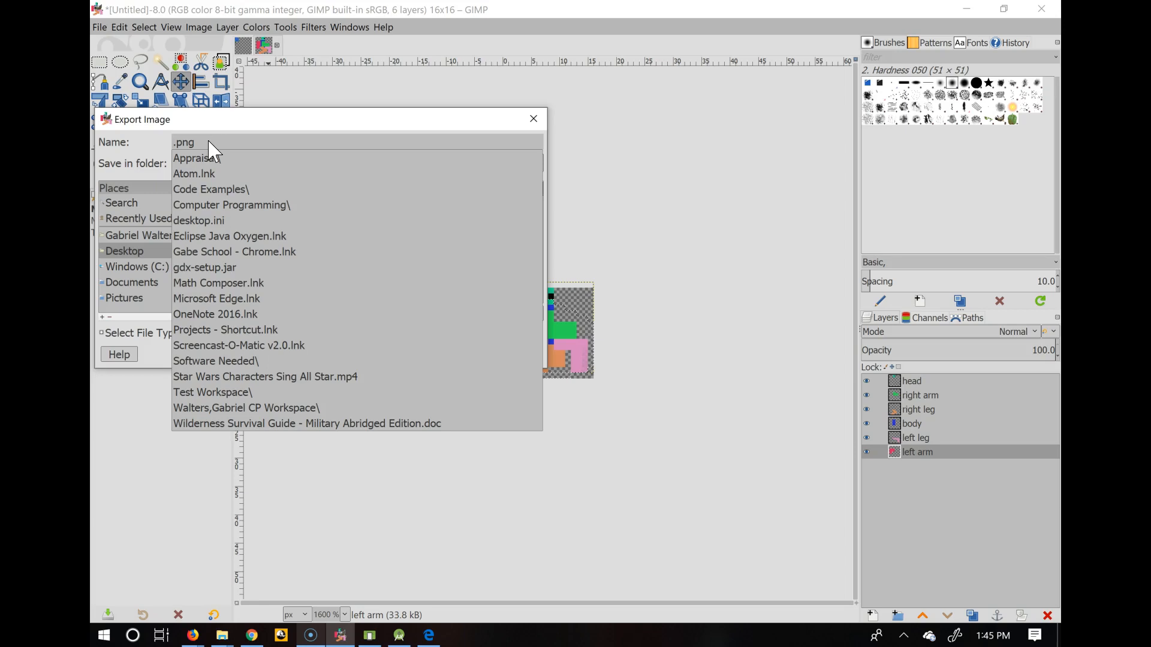
{"action": "type", "text": "testP"}
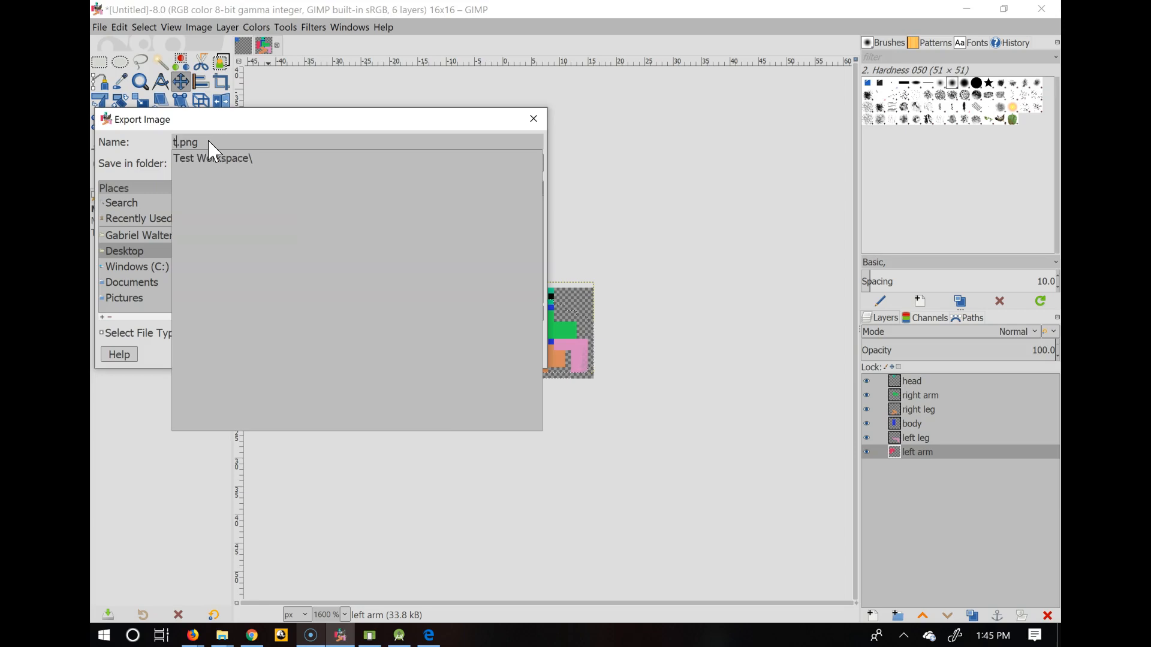
{"action": "type", "text": "layer"}
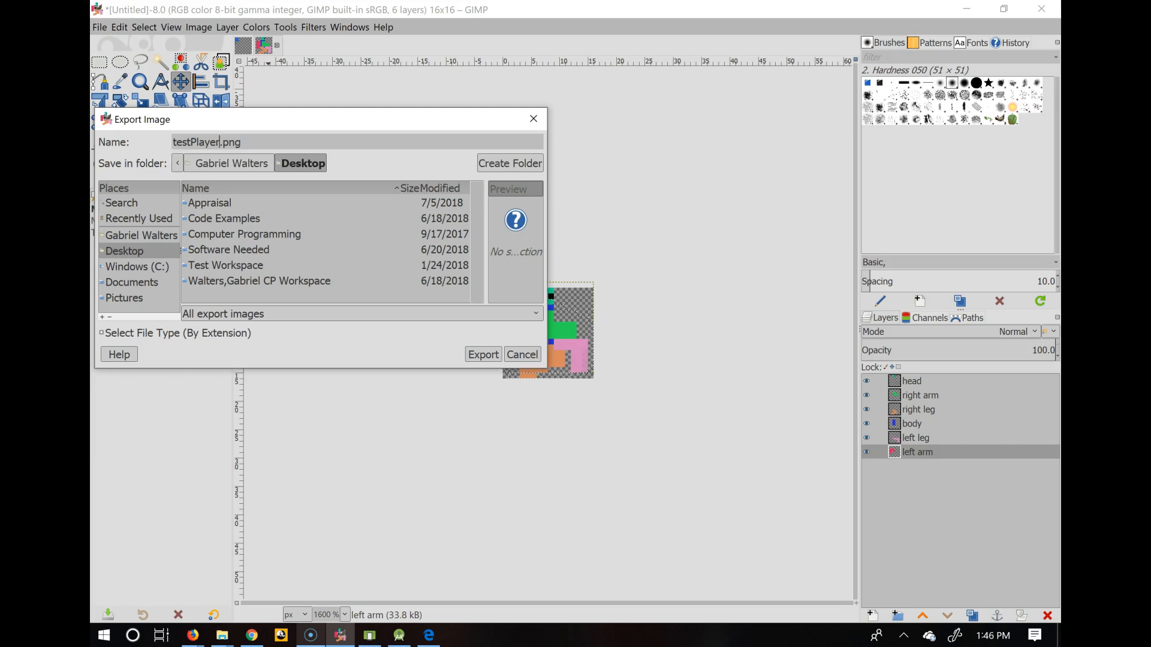
Rename the export file as testPlayerRight_1.png and set the destination to the Desktop folder
{"action": "type", "text": "Right_1"}
{"action": "left_click", "coordinate": [123, 206]}
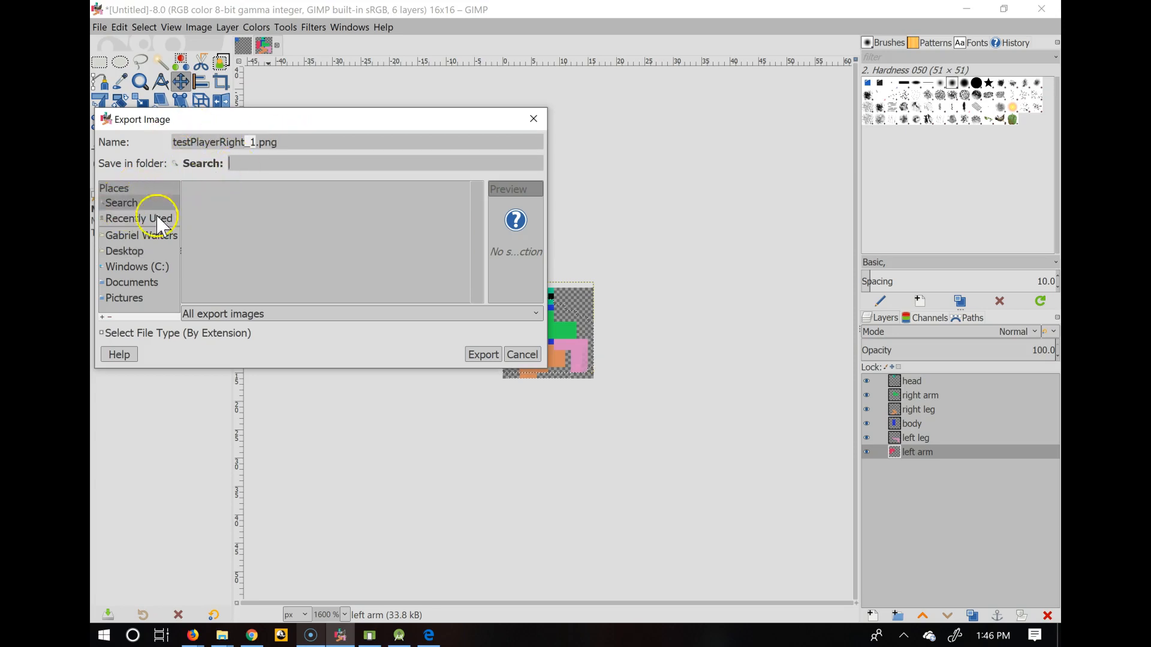
{"action": "left_click", "coordinate": [139, 253]}
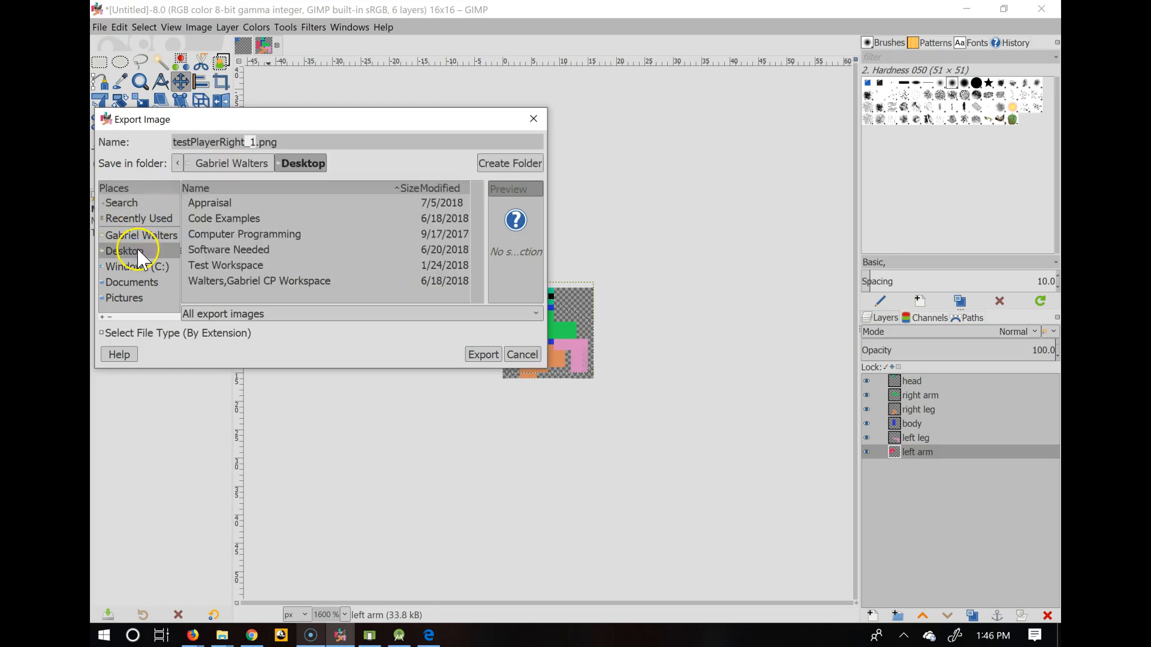
{"action": "left_click", "coordinate": [507, 162]}
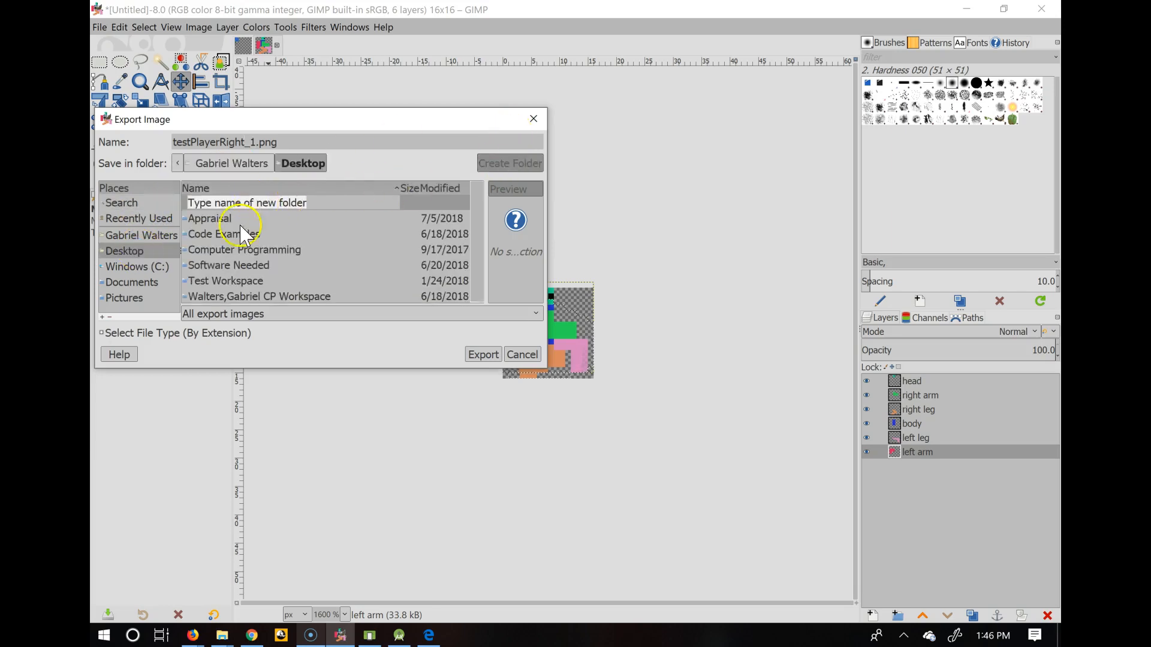
{"action": "left_click", "coordinate": [209, 228]}
{"action": "left_click", "coordinate": [217, 251]}
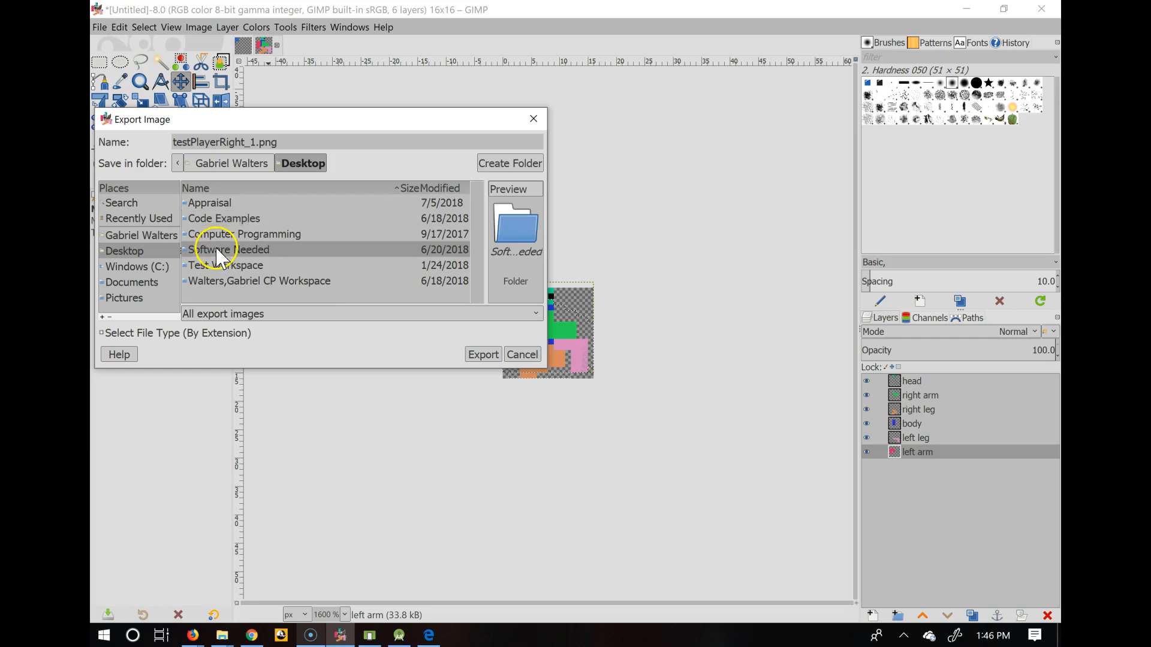
{"action": "left_click", "coordinate": [221, 266]}
{"action": "left_click", "coordinate": [217, 205]}
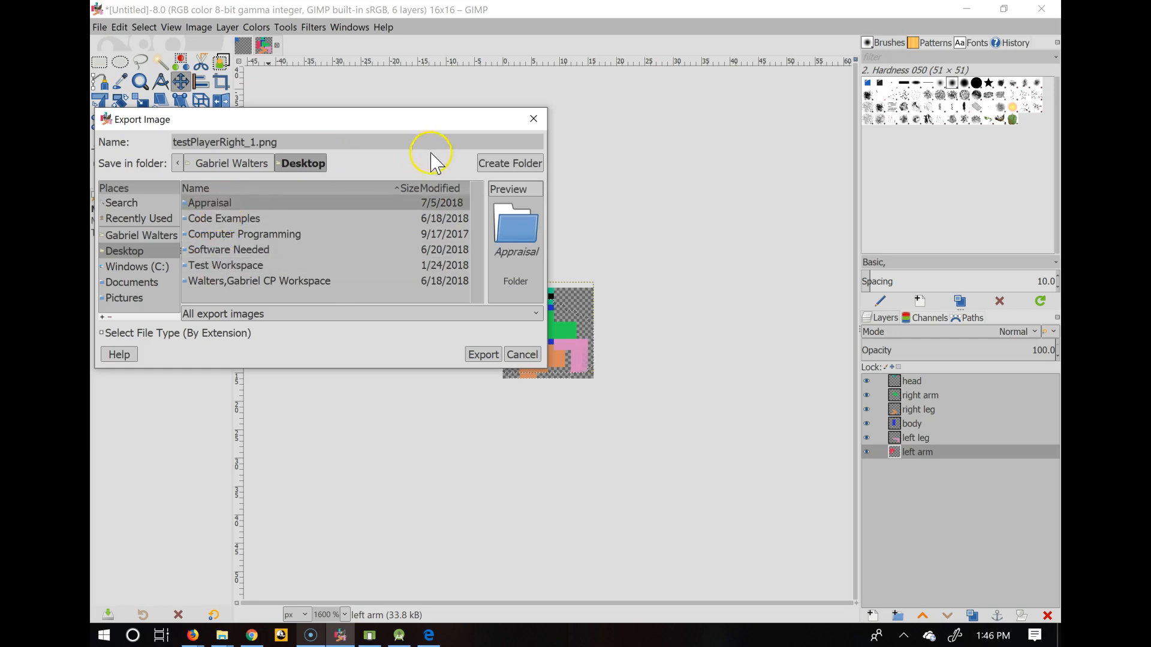
Create a folder named asset on the Desktop and export the image into it as a PNG with the default options
{"action": "left_click", "coordinate": [498, 162]}
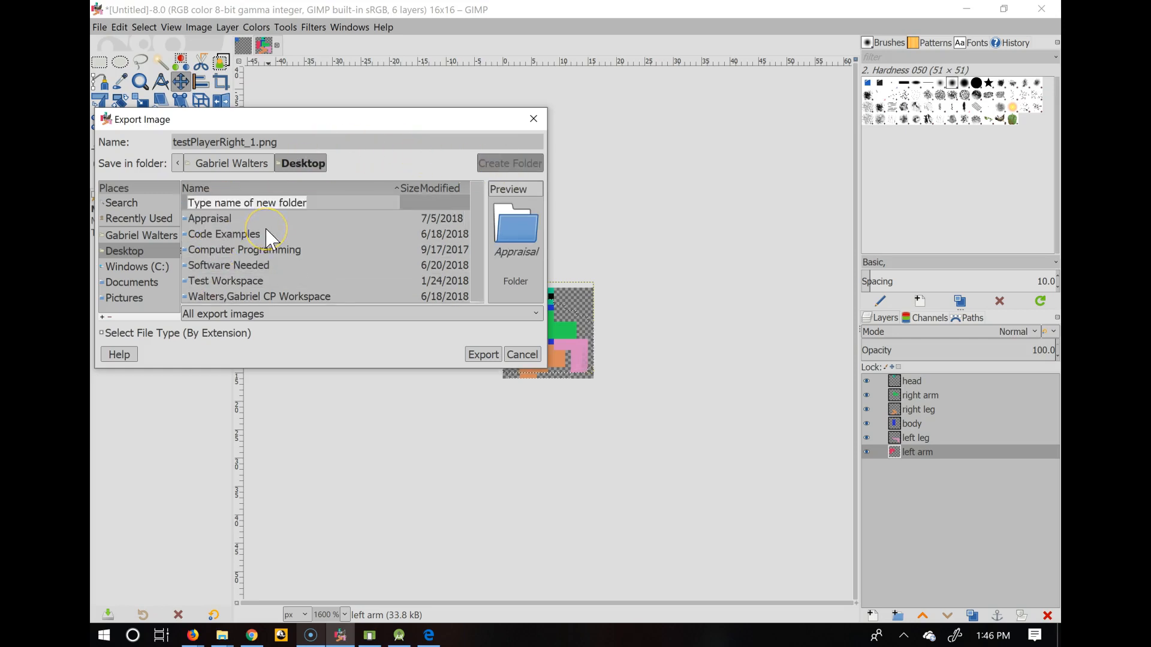
{"action": "type", "text": "asset"}
{"action": "left_click", "coordinate": [227, 203]}
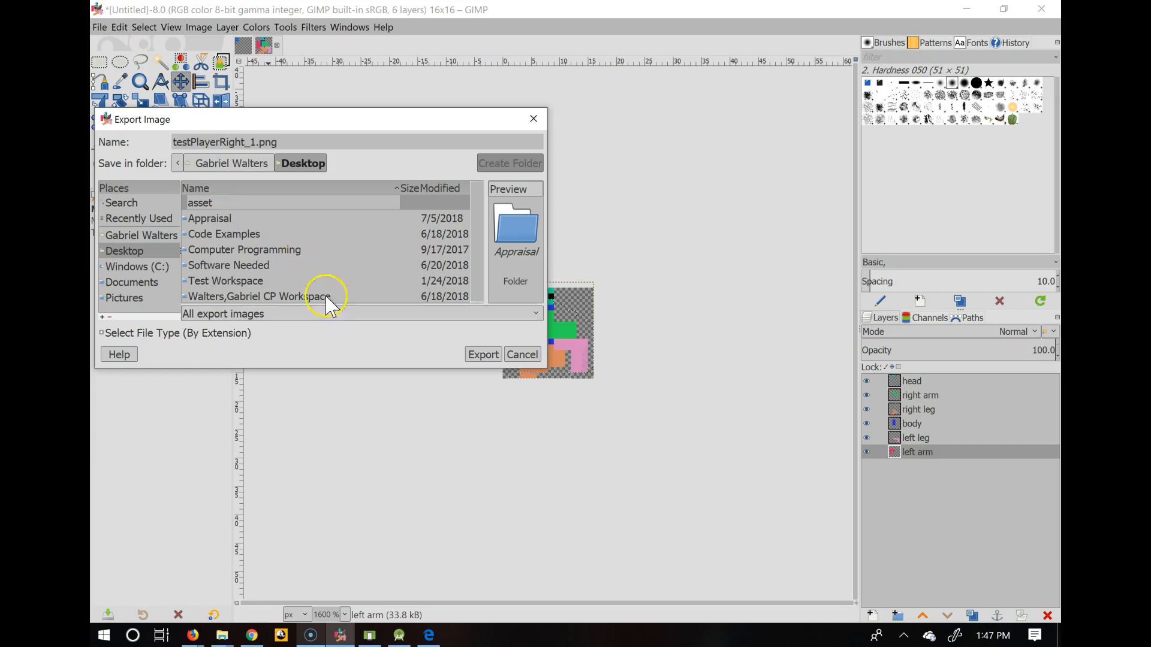
{"action": "key", "text": "Return"}
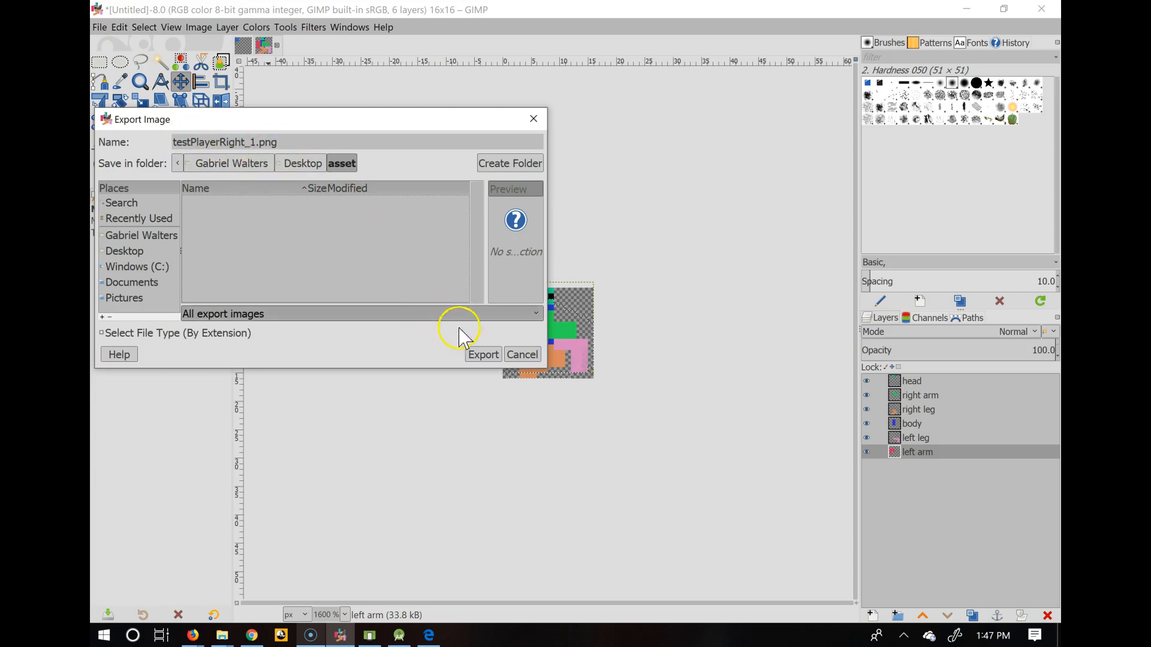
{"action": "left_click", "coordinate": [487, 354]}
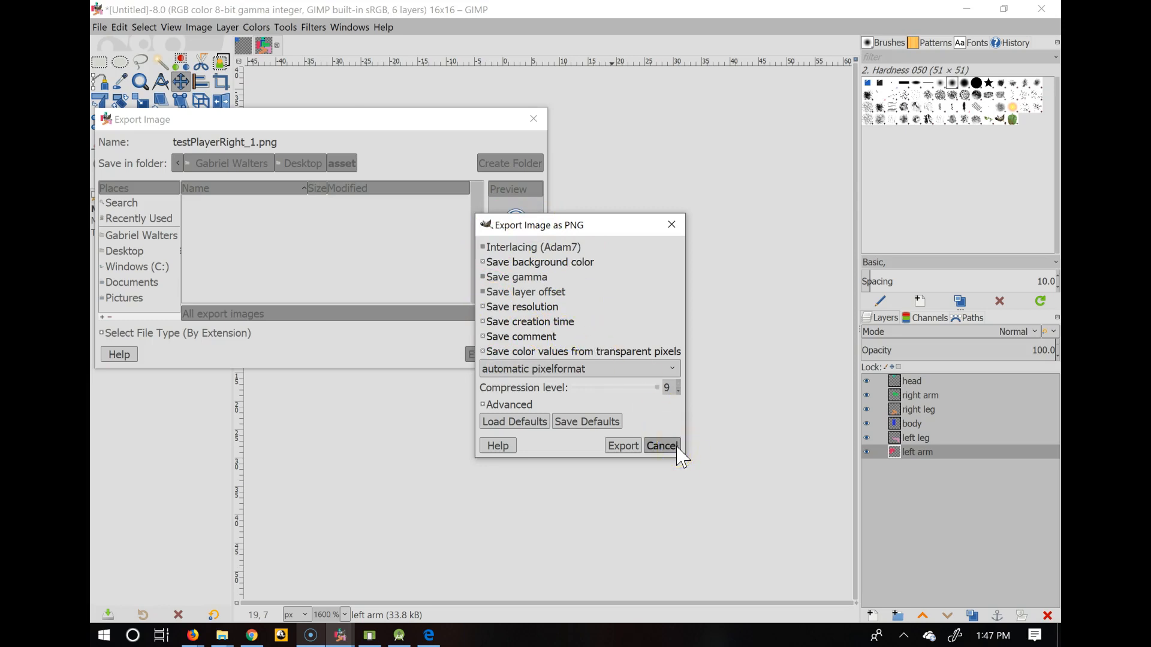
{"action": "left_click", "coordinate": [622, 449]}
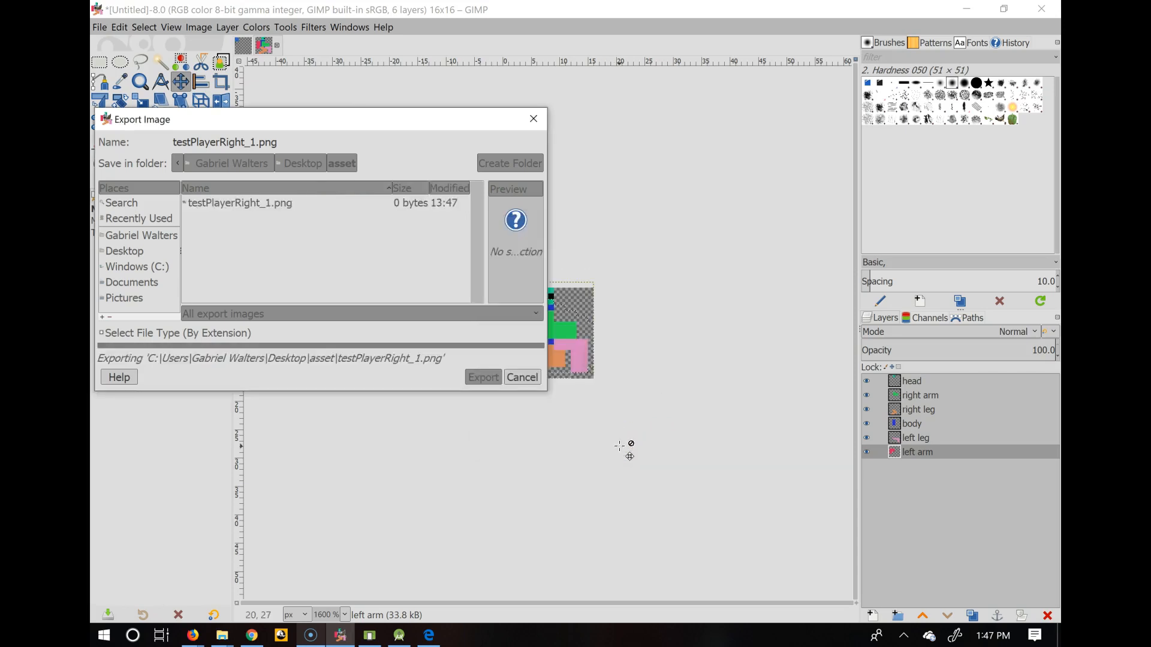
Minimize the GIMP and Firefox windows and open the asset folder on the desktop
{"action": "left_click", "coordinate": [106, 637]}
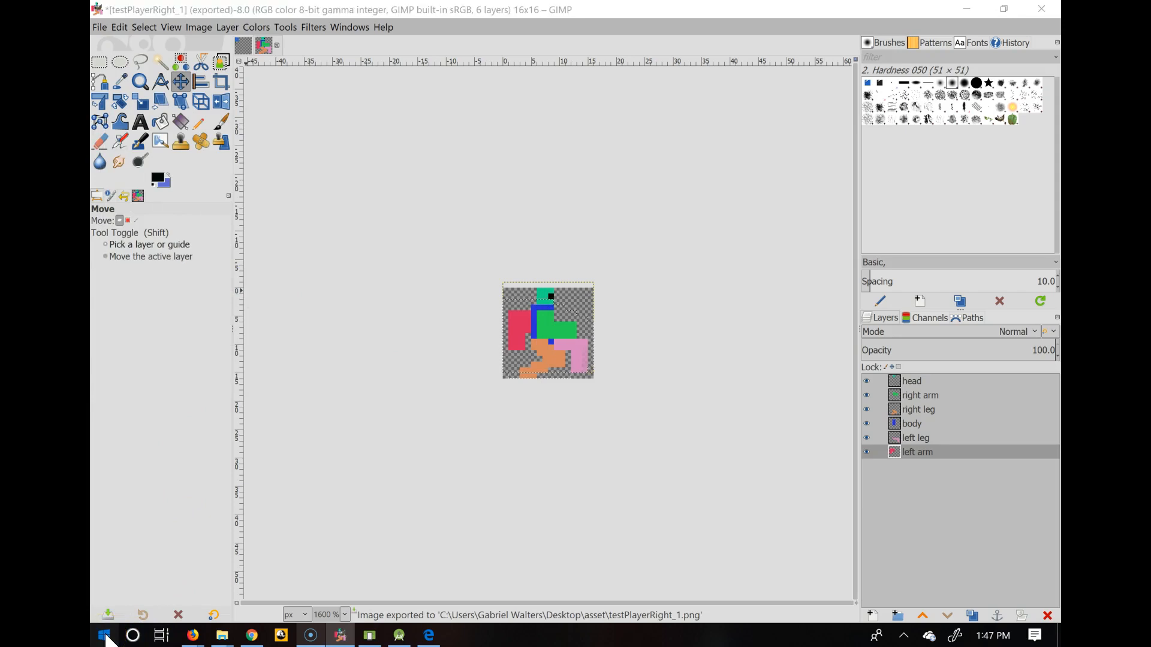
{"action": "left_click", "coordinate": [968, 9]}
{"action": "left_click", "coordinate": [958, 24]}
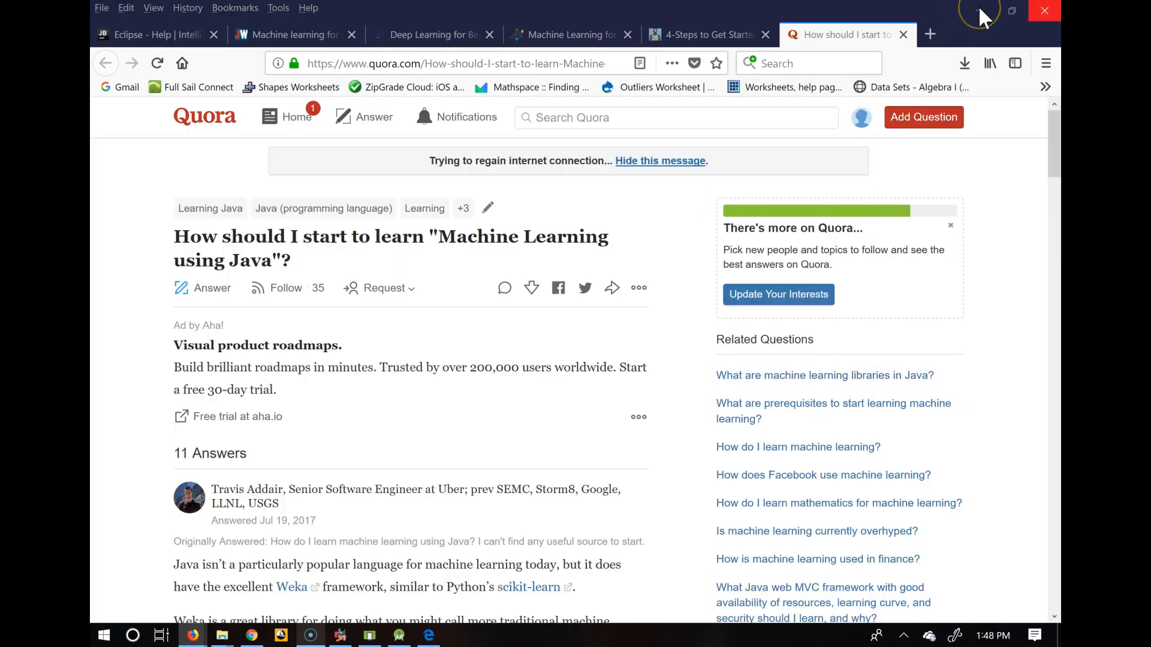
{"action": "left_click", "coordinate": [978, 11]}
{"action": "left_click", "coordinate": [980, 9]}
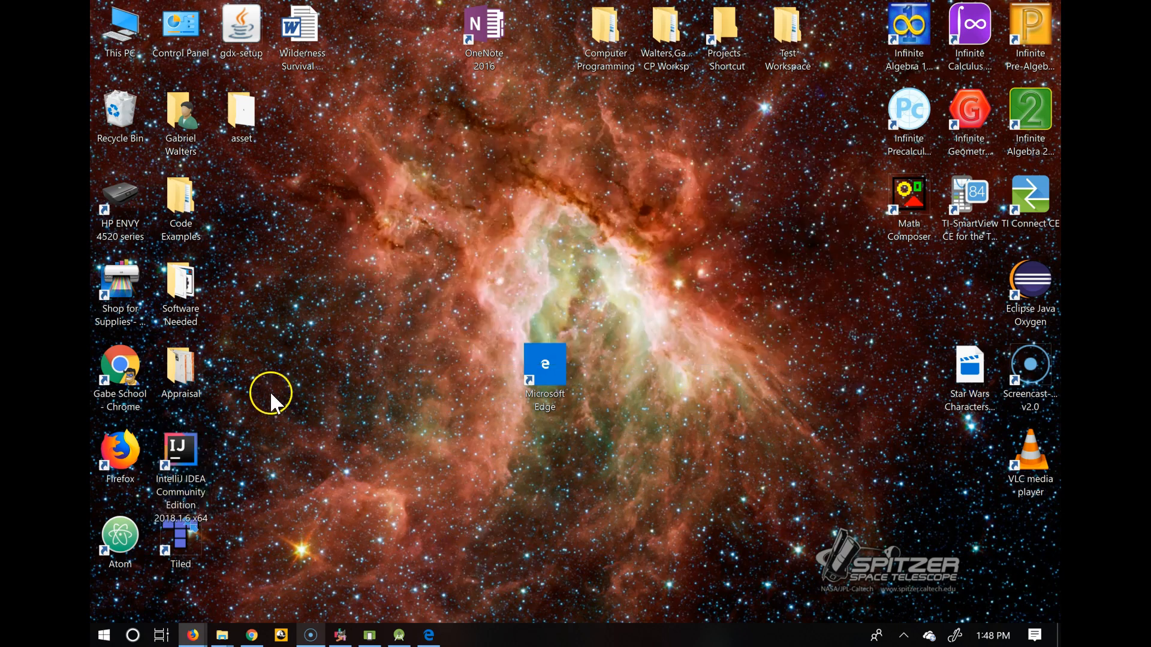
{"action": "left_click", "coordinate": [240, 113]}
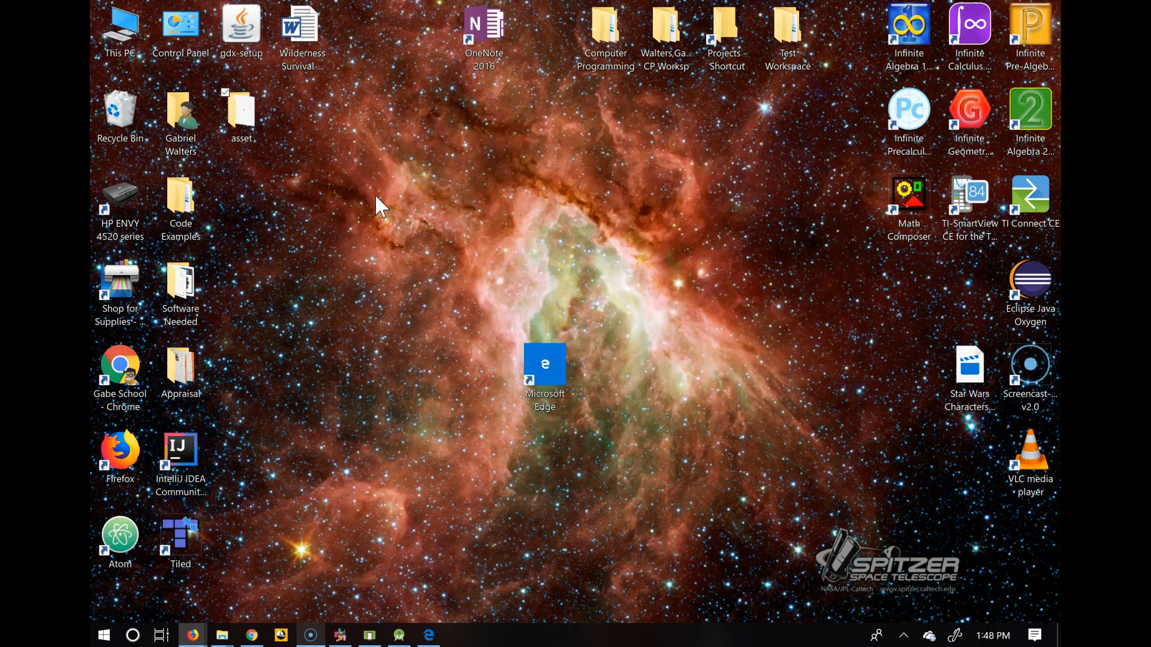
{"action": "double_click", "coordinate": [249, 113]}
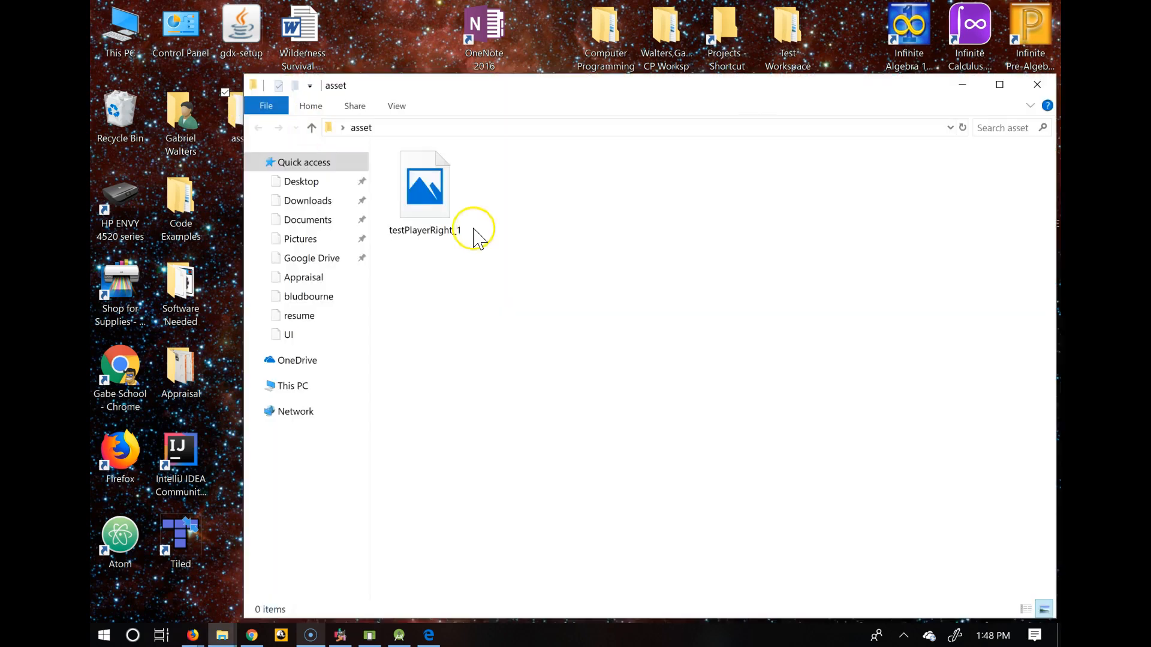
Open the exported testPlayerRight_1 image from the asset folder in Photos
{"action": "left_click", "coordinate": [428, 202]}
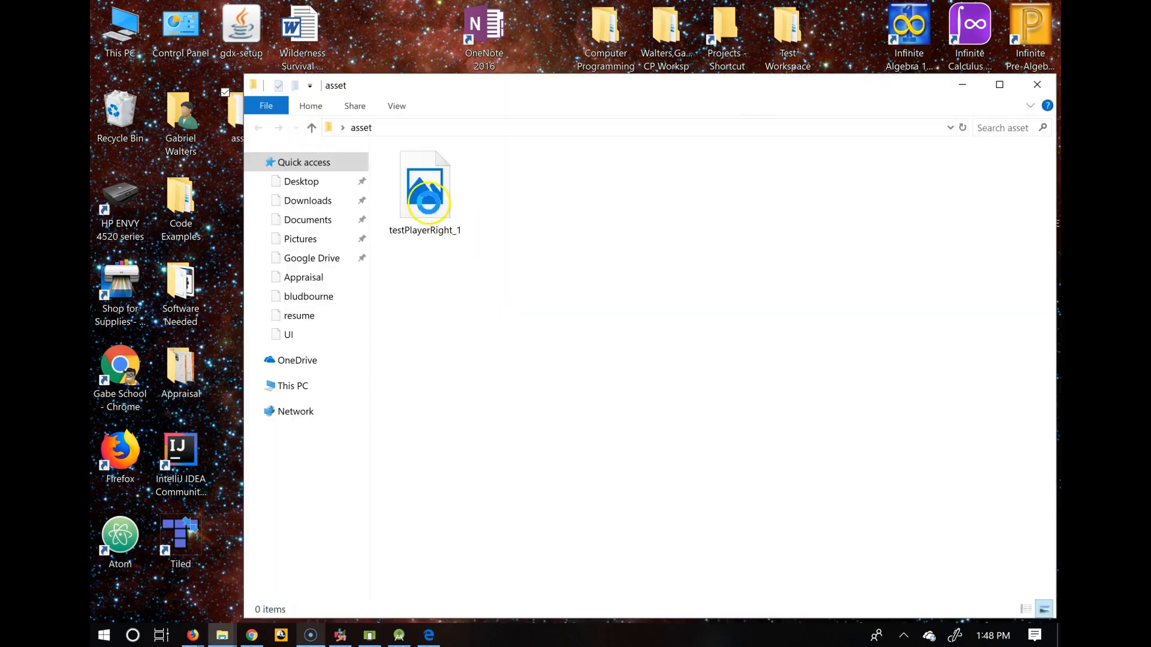
{"action": "key", "text": "alt+f"}
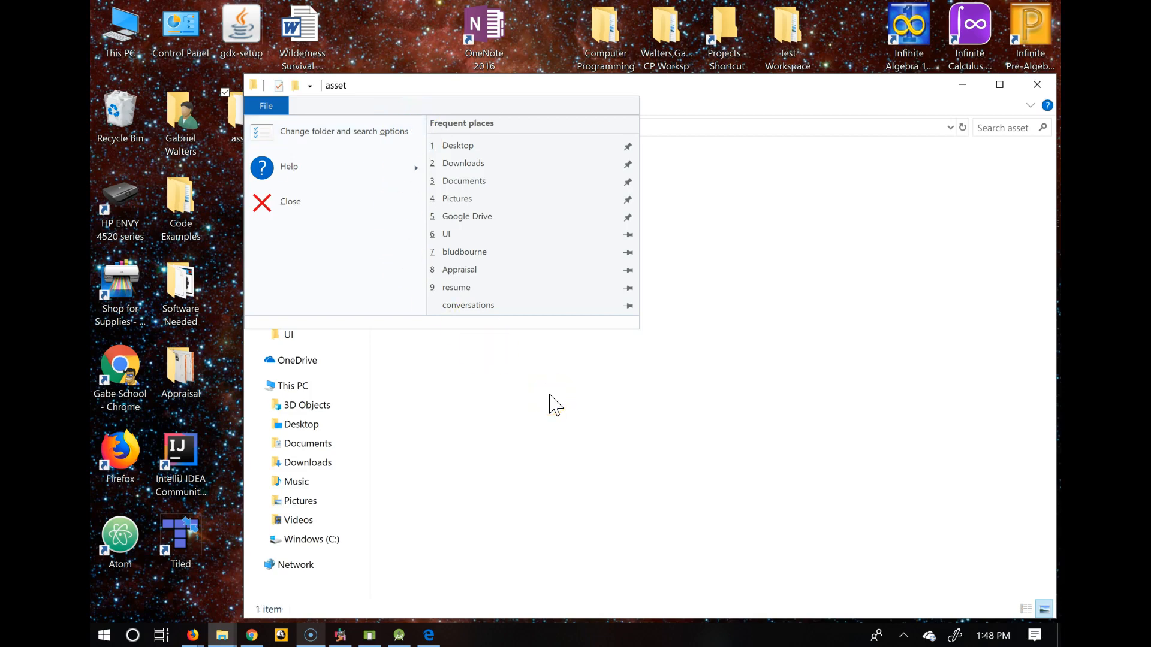
{"action": "left_click", "coordinate": [560, 397]}
{"action": "left_click", "coordinate": [749, 92]}
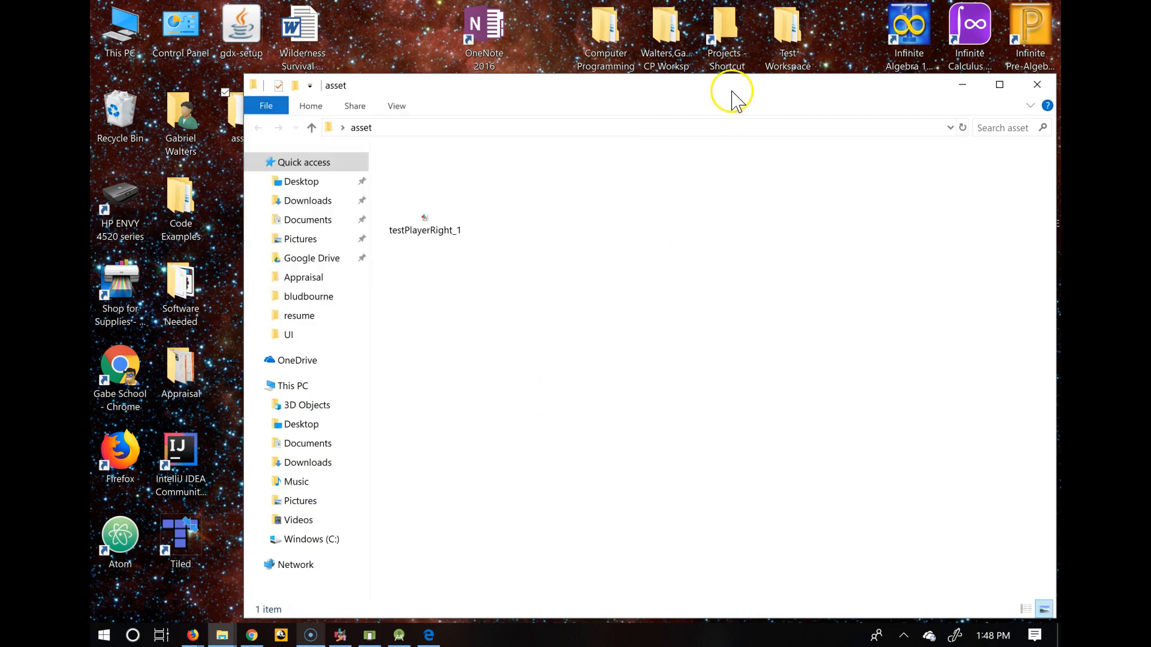
{"action": "left_click", "coordinate": [418, 226]}
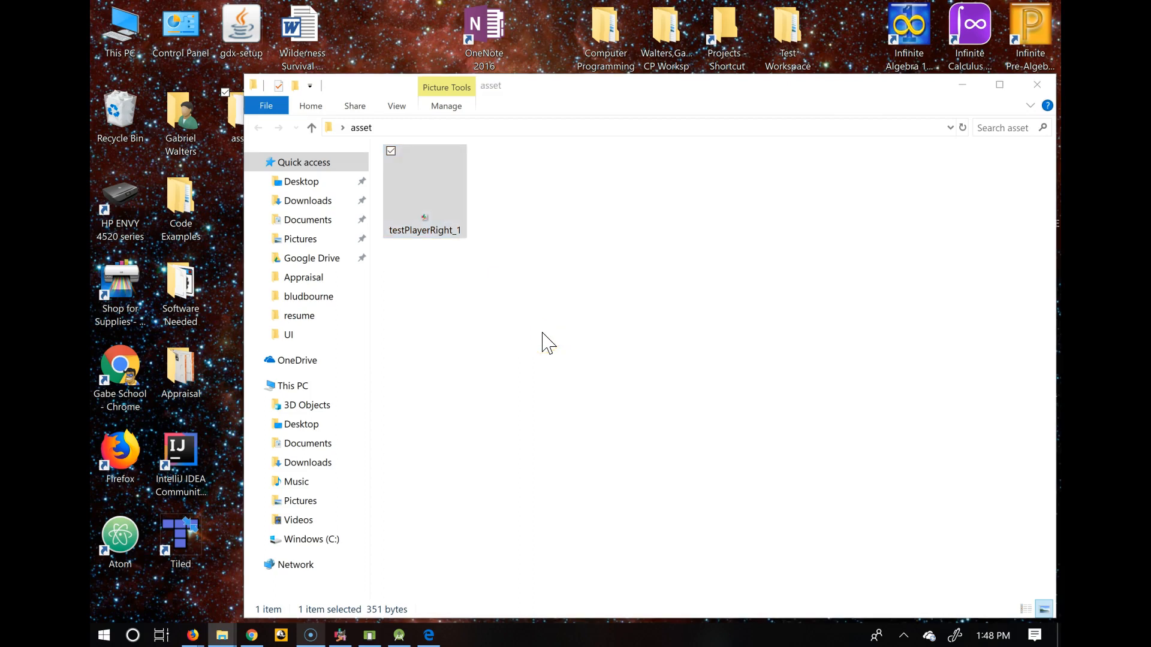
{"action": "key", "text": "Return"}
{"action": "left_click", "coordinate": [520, 372]}
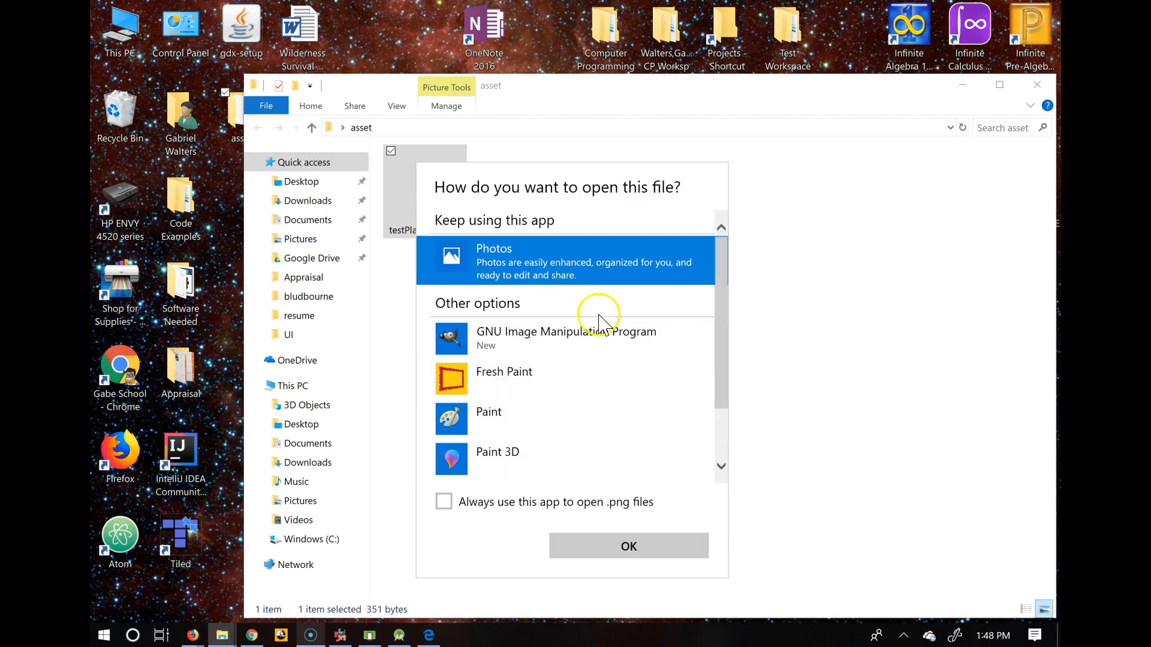
{"action": "left_click", "coordinate": [632, 545]}
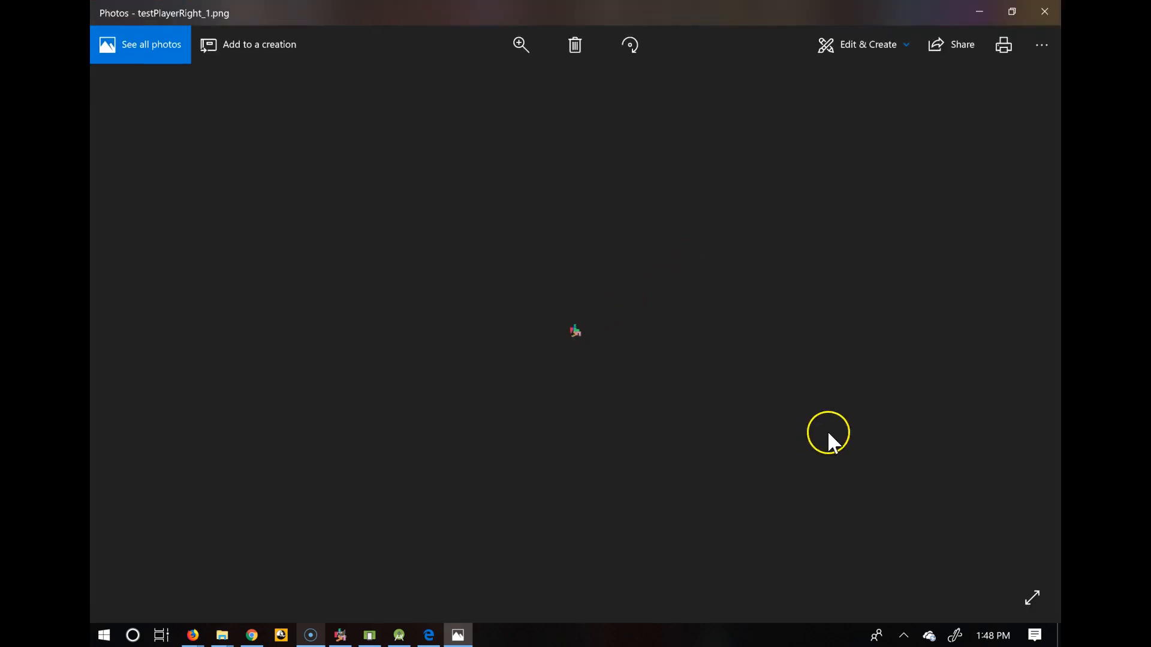
Enlarge the sprite to the maximum zoom to inspect it, and close Photos
{"action": "left_click", "coordinate": [525, 53]}
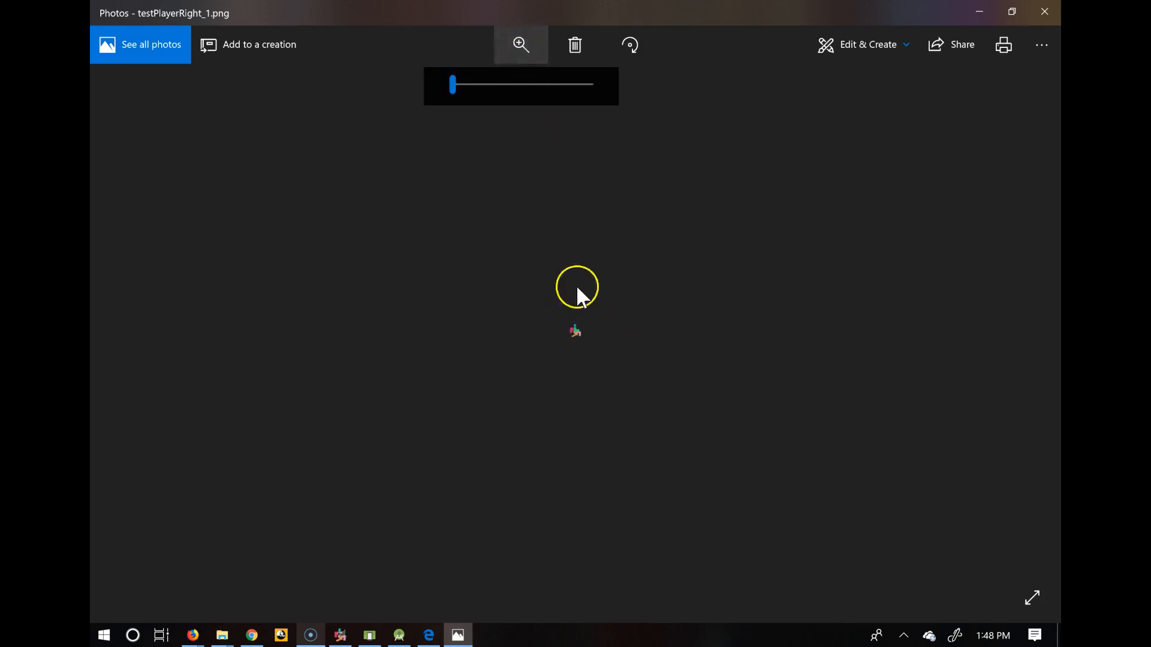
{"action": "left_click_drag", "start_coordinate": [452, 87], "coordinate": [725, 103]}
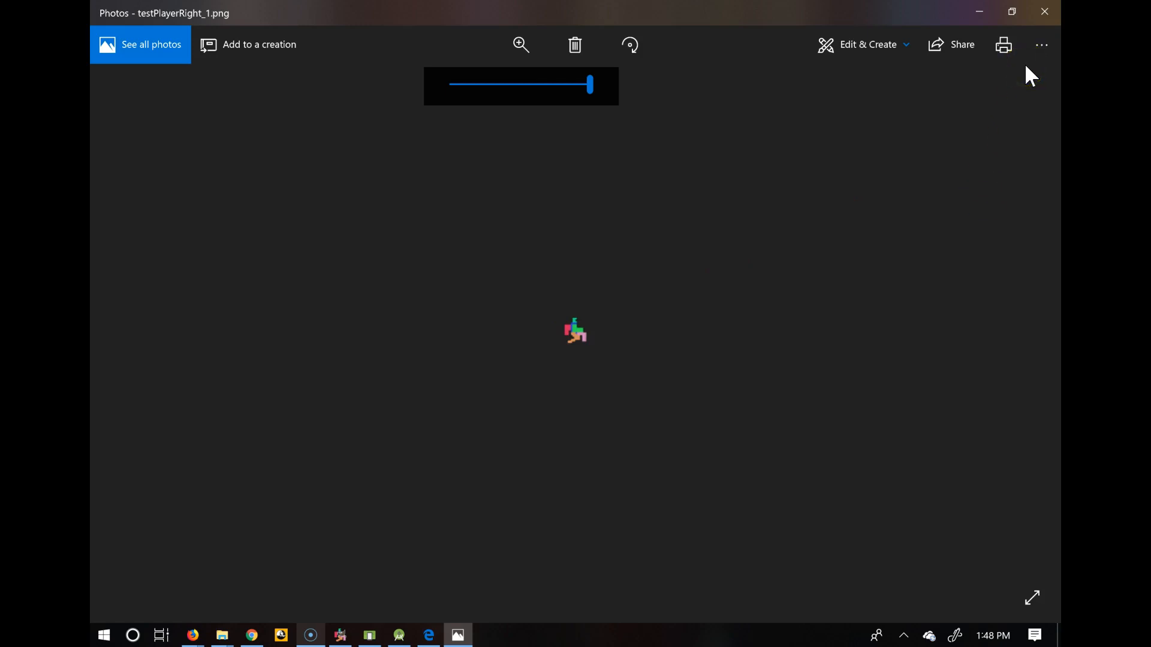
{"action": "left_click", "coordinate": [1042, 13]}
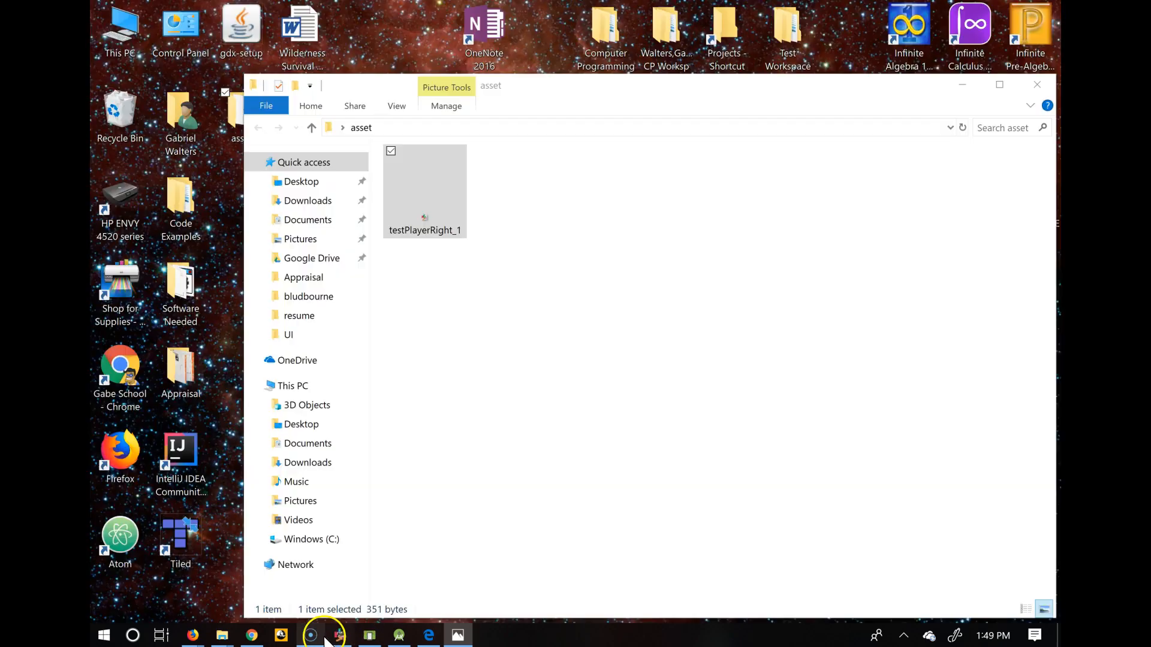
Switch back to GIMP and make the right arm layer active
{"action": "left_click", "coordinate": [340, 637]}
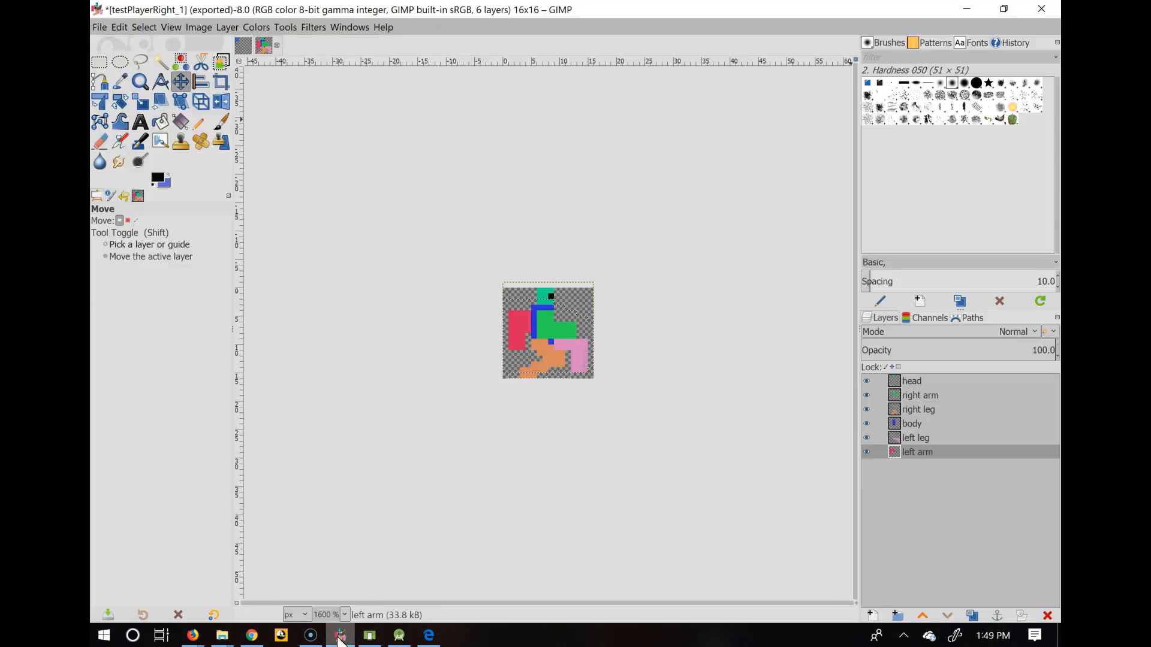
{"action": "left_click", "coordinate": [918, 396]}
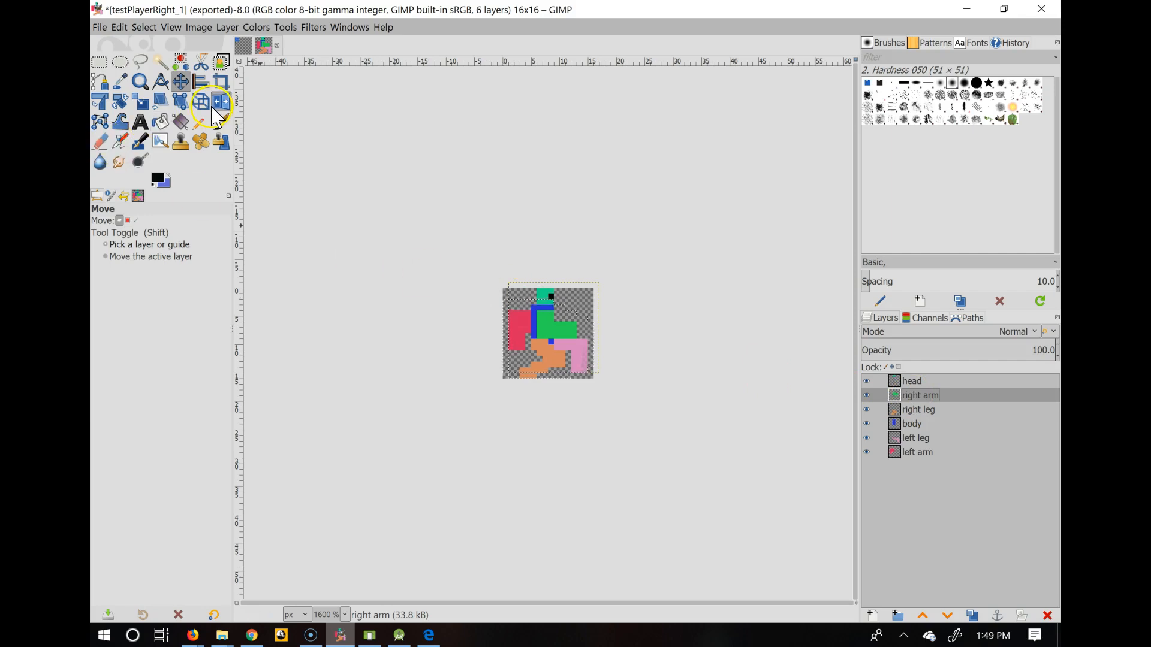
Try to rotate the green right arm with the Rotate tool and undo the rotation
{"action": "left_click", "coordinate": [123, 103]}
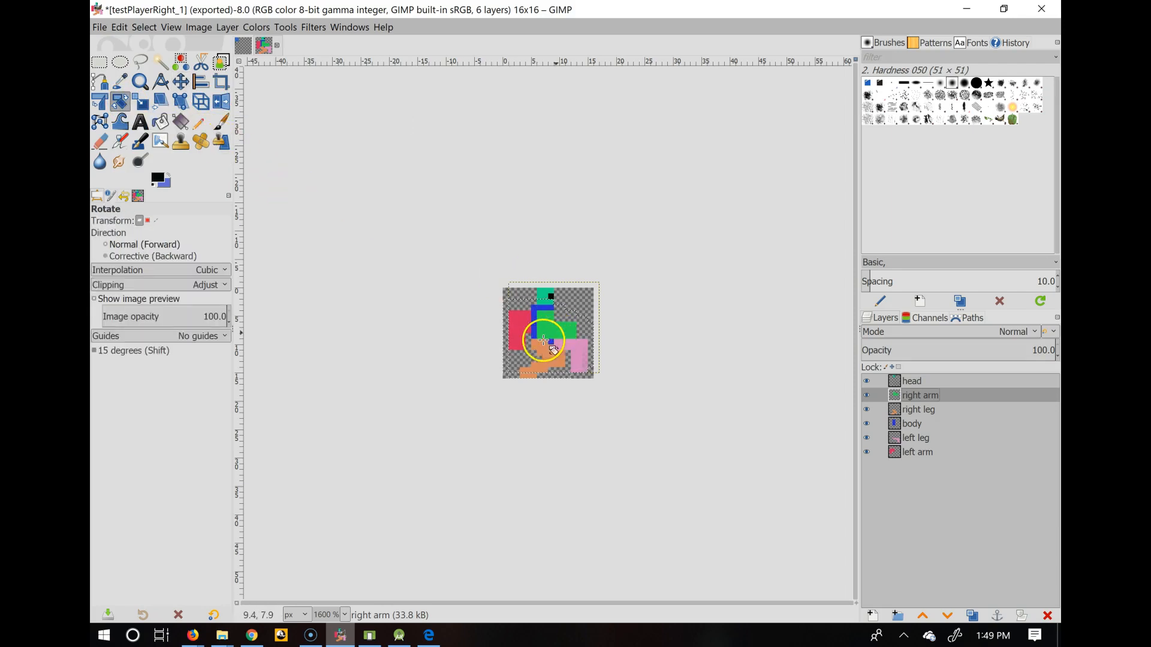
{"action": "left_click_drag", "start_coordinate": [508, 319], "coordinate": [525, 317]}
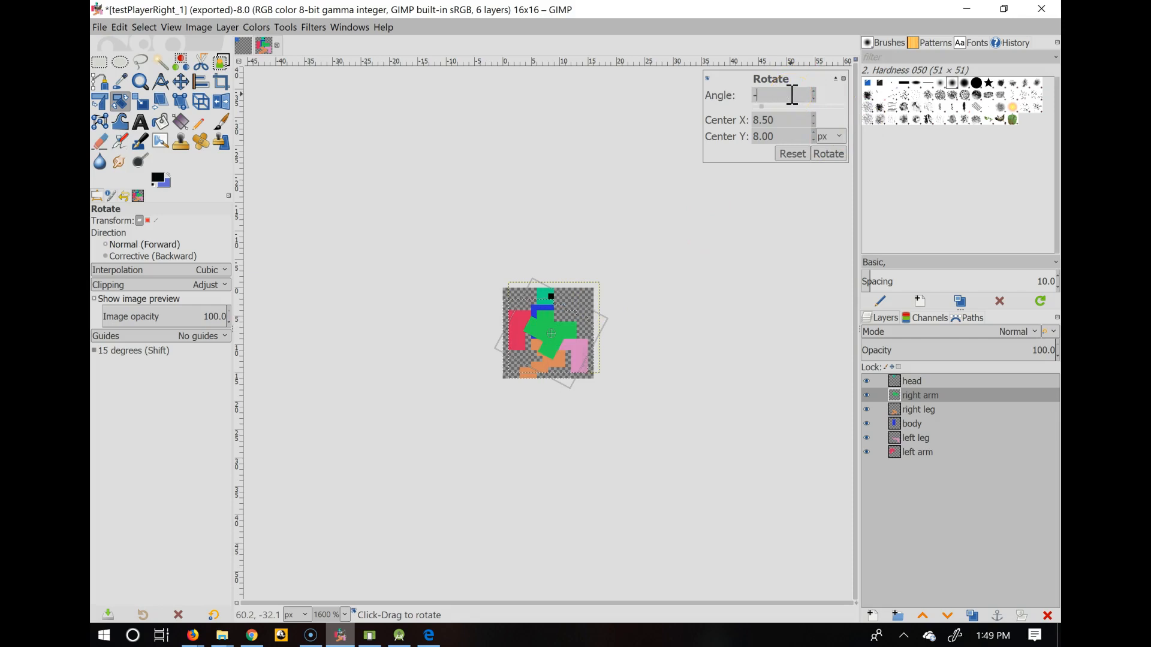
{"action": "left_click", "coordinate": [820, 155]}
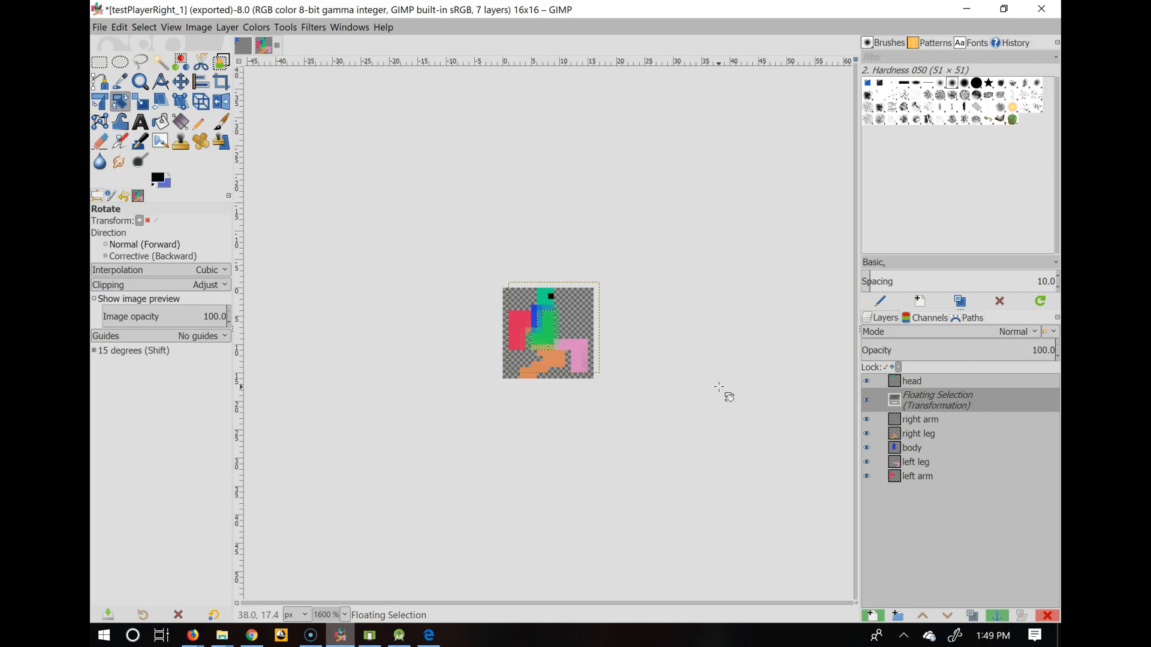
{"action": "key", "text": "ctrl+z"}
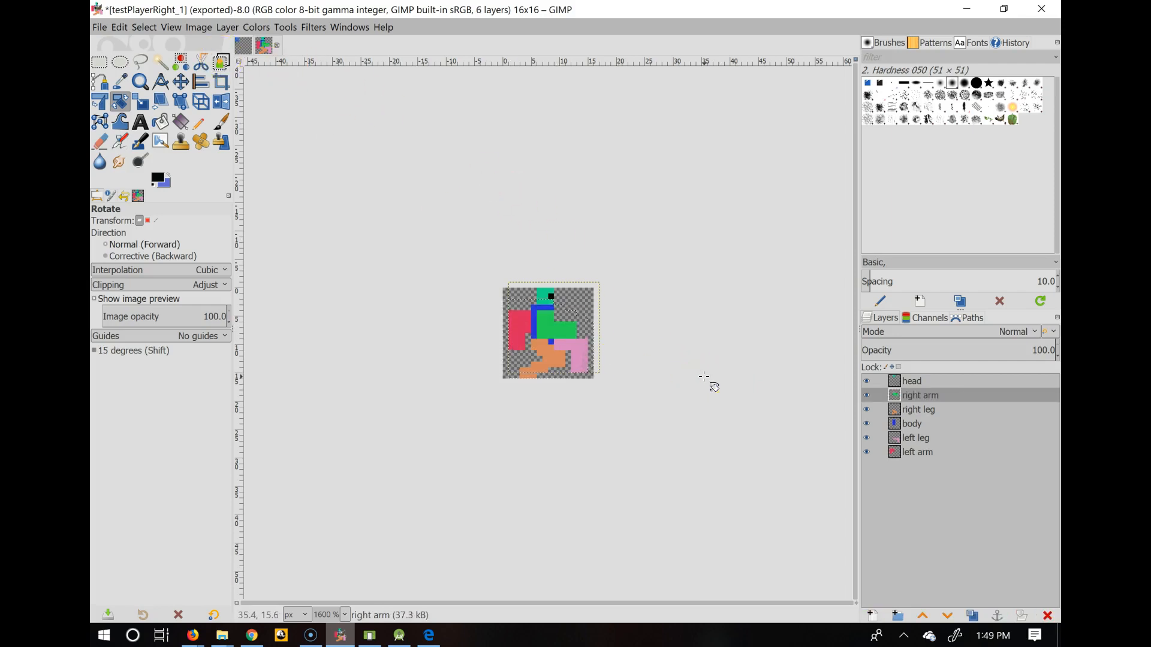
Select the green right arm on its layer with Select by Color
{"action": "left_click", "coordinate": [140, 27]}
{"action": "left_click", "coordinate": [151, 61]}
{"action": "left_click", "coordinate": [181, 62]}
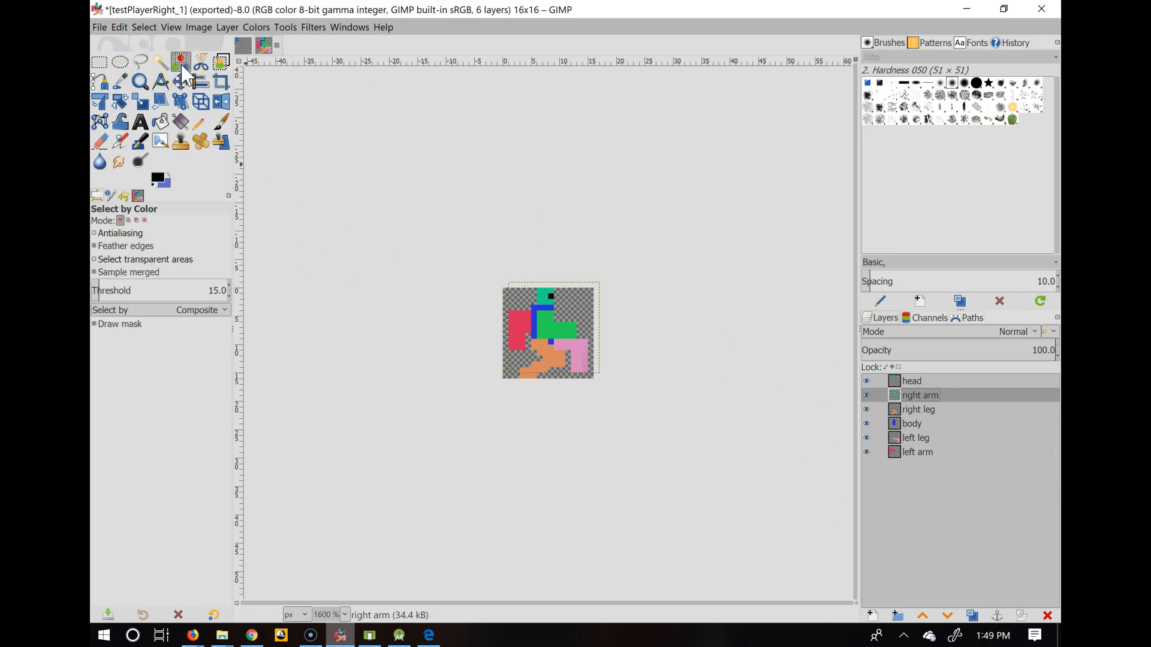
{"action": "left_click", "coordinate": [552, 329]}
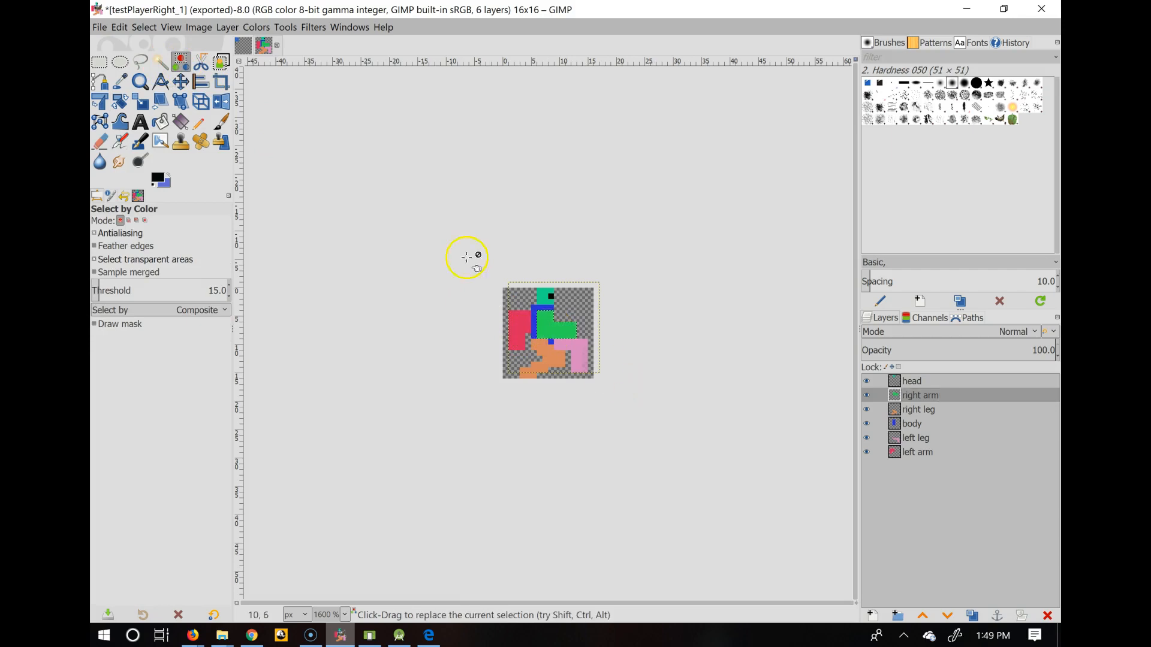
Rotate the whole image 90° clockwise
{"action": "left_click", "coordinate": [198, 28]}
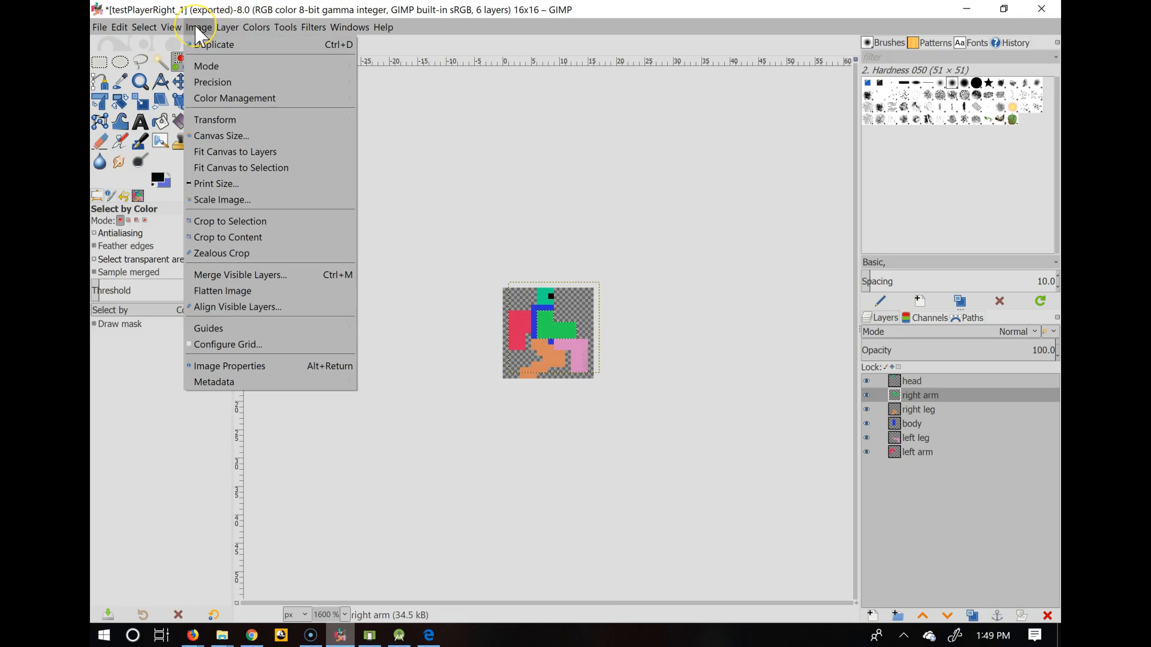
{"action": "left_click", "coordinate": [234, 122]}
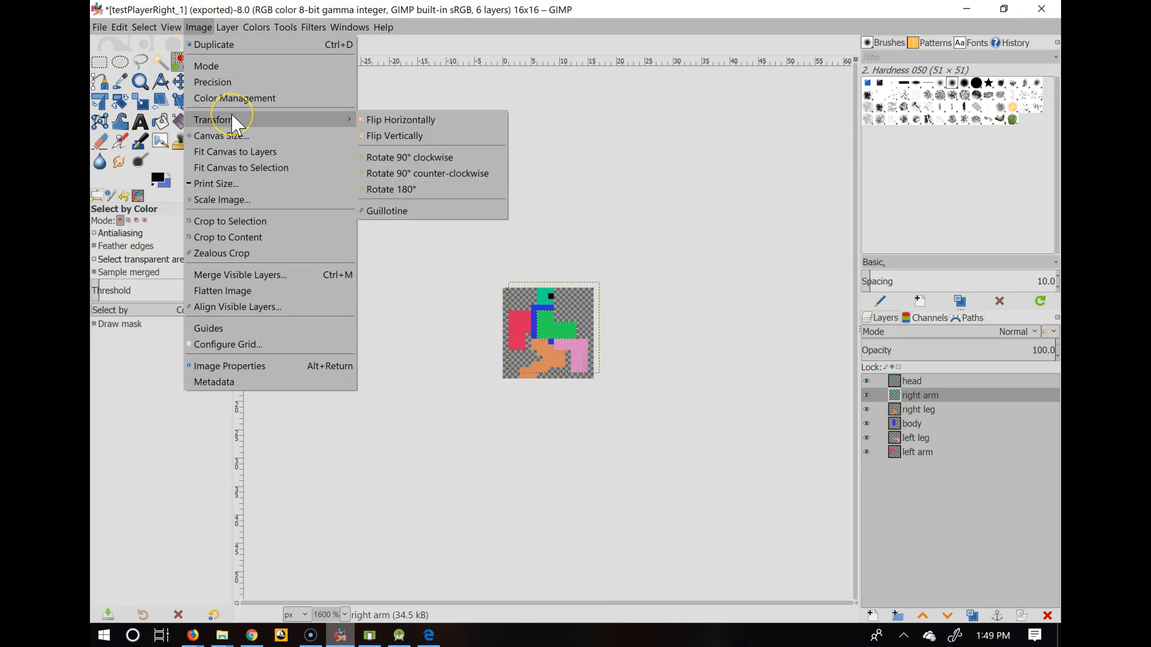
{"action": "left_click", "coordinate": [388, 159]}
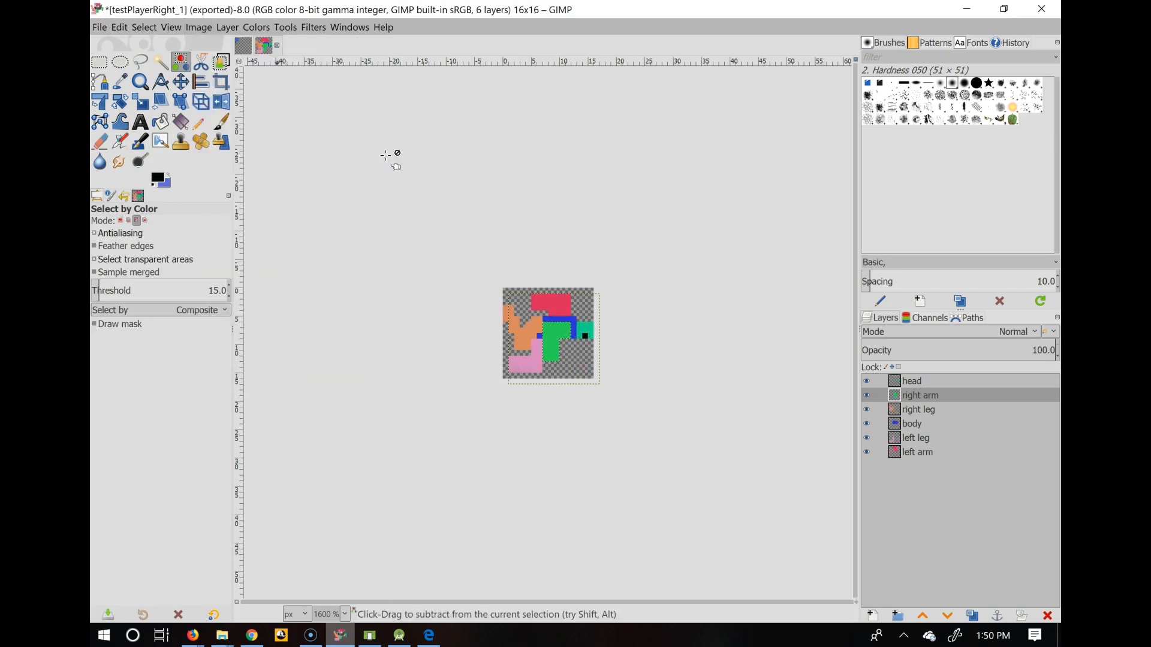
Undo the 90° clockwise rotation of the whole image and return to the Select by Color tool
{"action": "key", "text": "ctrl+z"}
{"action": "left_click", "coordinate": [184, 60]}
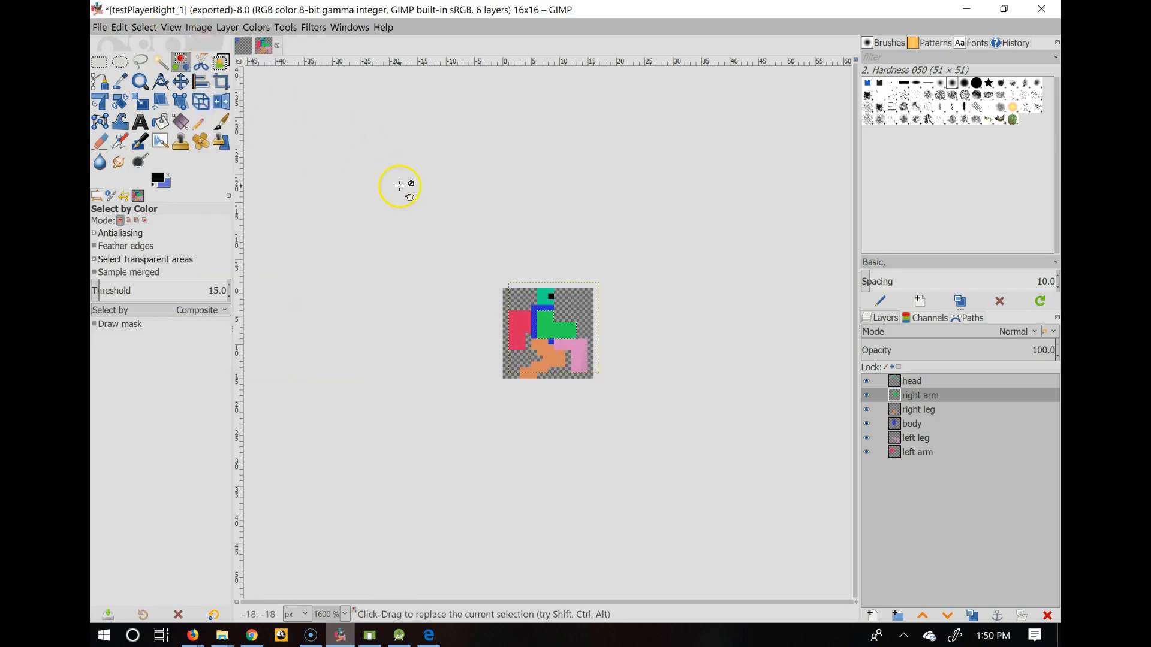
{"action": "key", "text": "ctrl"}
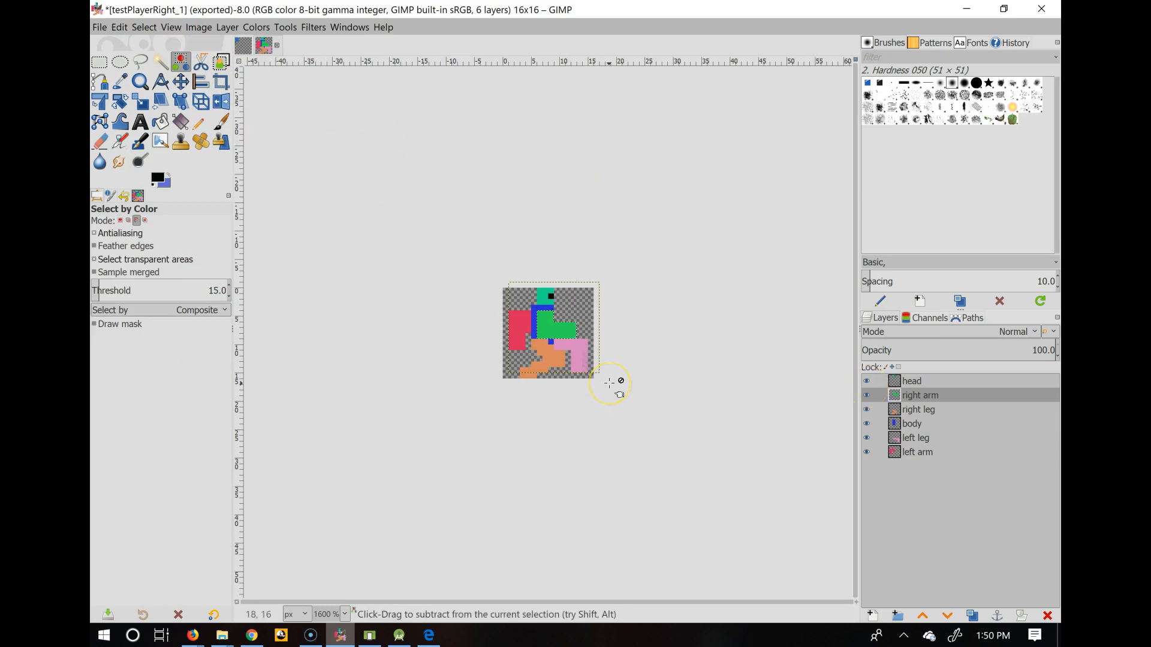
Try to rotate the green right arm separately by cutting it, pasting it as a floating selection and applying a 90° image rotation
{"action": "key", "text": "ctrl+x"}
{"action": "key", "text": "ctrl+v"}
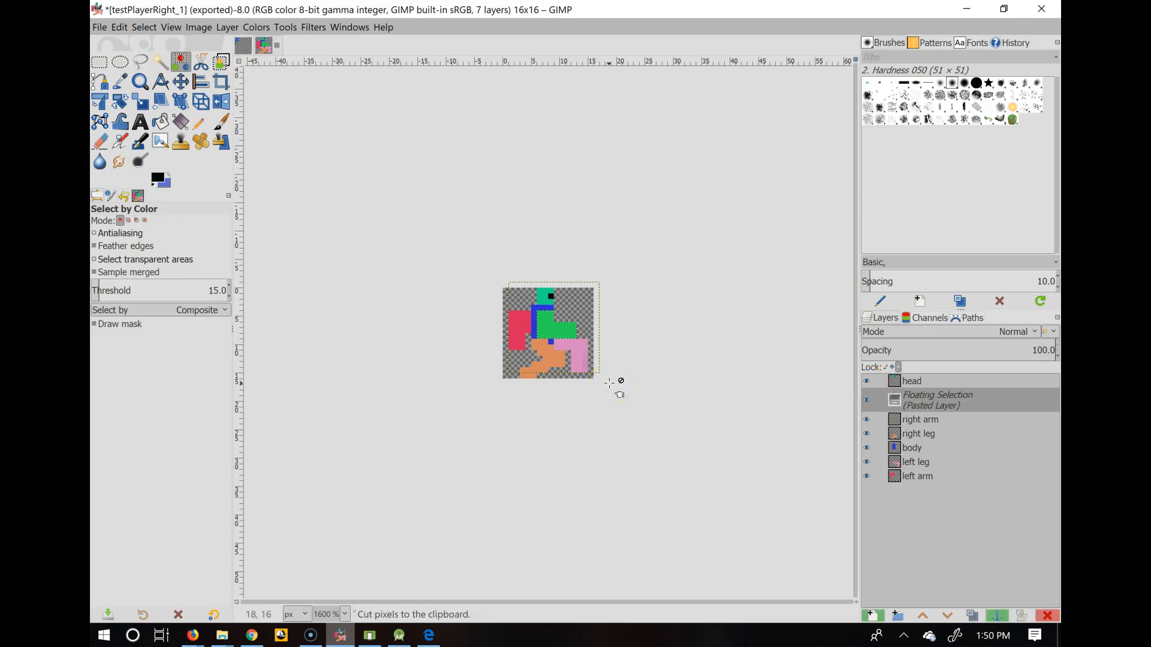
{"action": "left_click", "coordinate": [194, 29]}
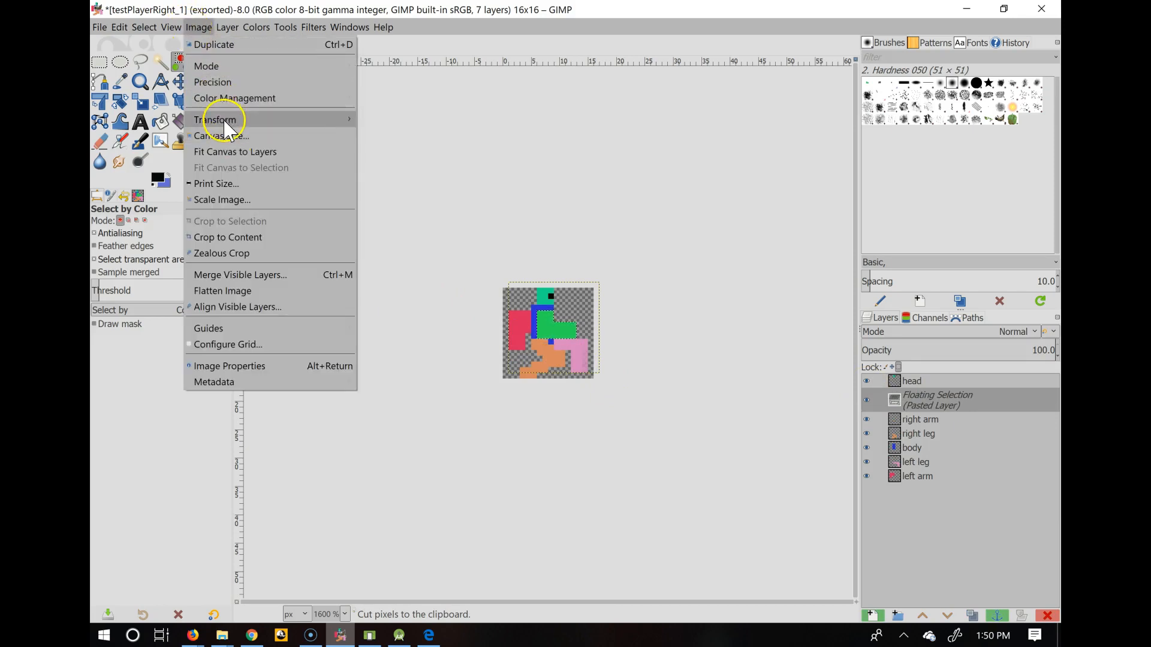
{"action": "mouse_move", "coordinate": [288, 121]}
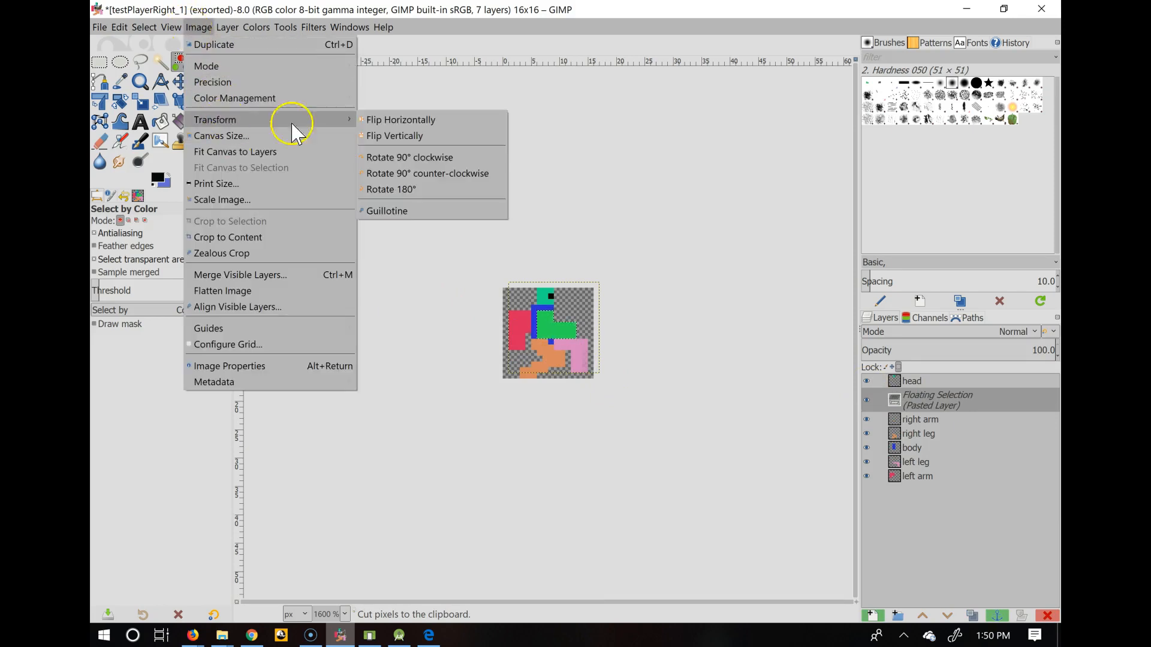
{"action": "left_click", "coordinate": [418, 168]}
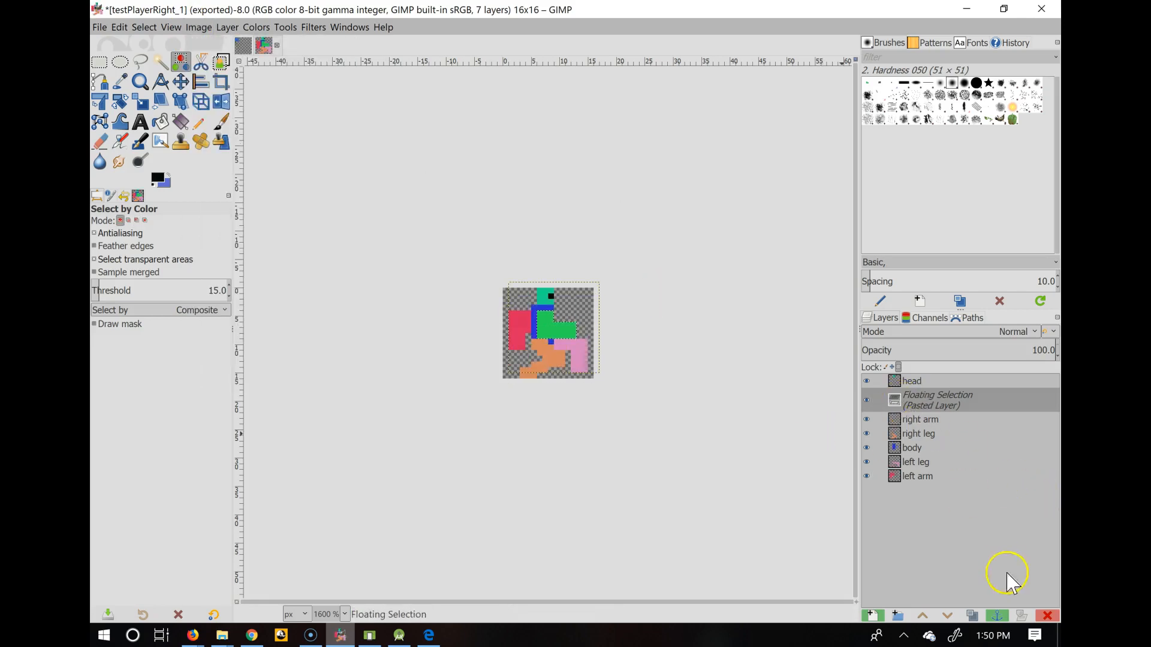
{"action": "key", "text": "ctrl+h"}
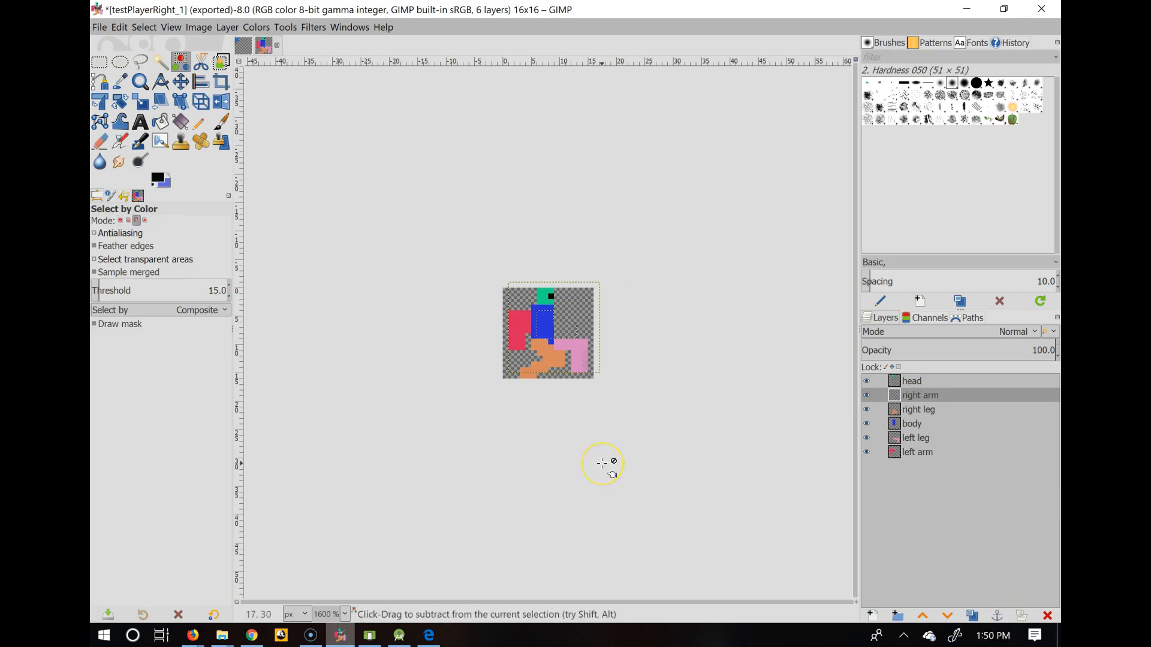
{"action": "left_click", "coordinate": [562, 303]}
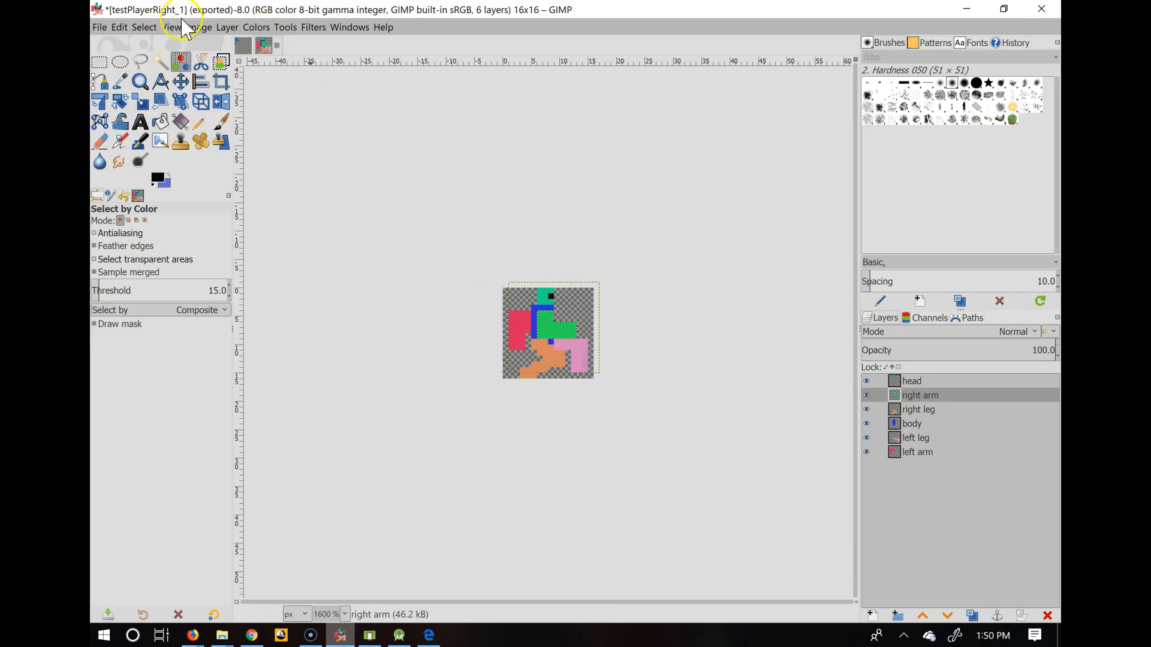
{"action": "left_click", "coordinate": [198, 27]}
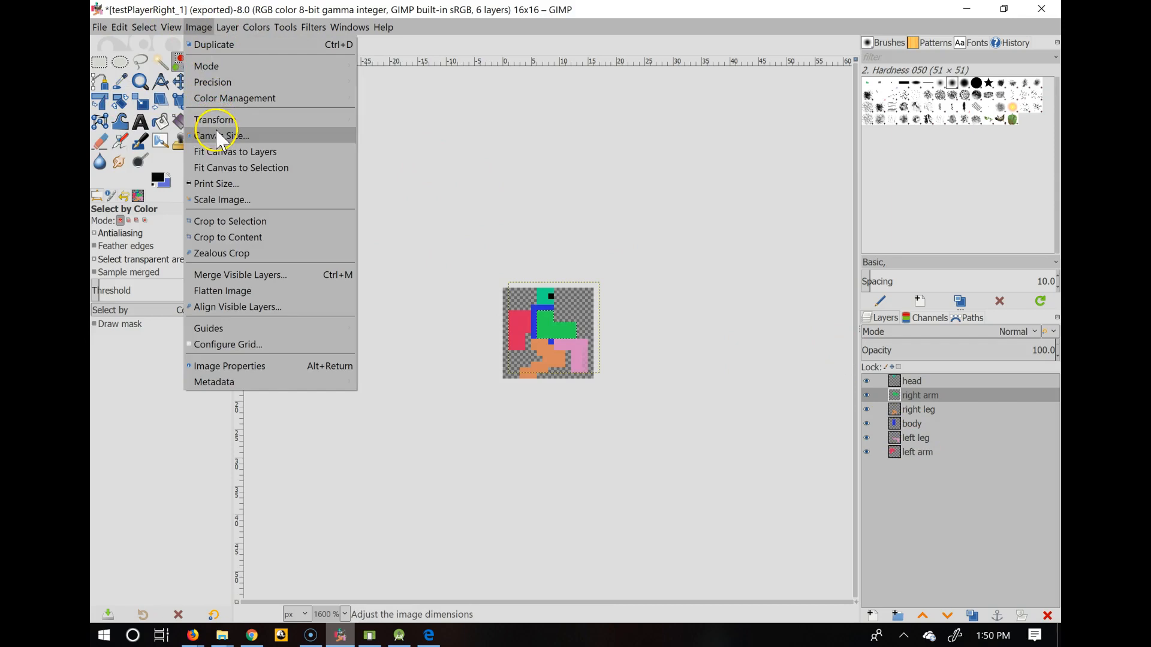
{"action": "mouse_move", "coordinate": [142, 28]}
{"action": "left_click", "coordinate": [154, 59]}
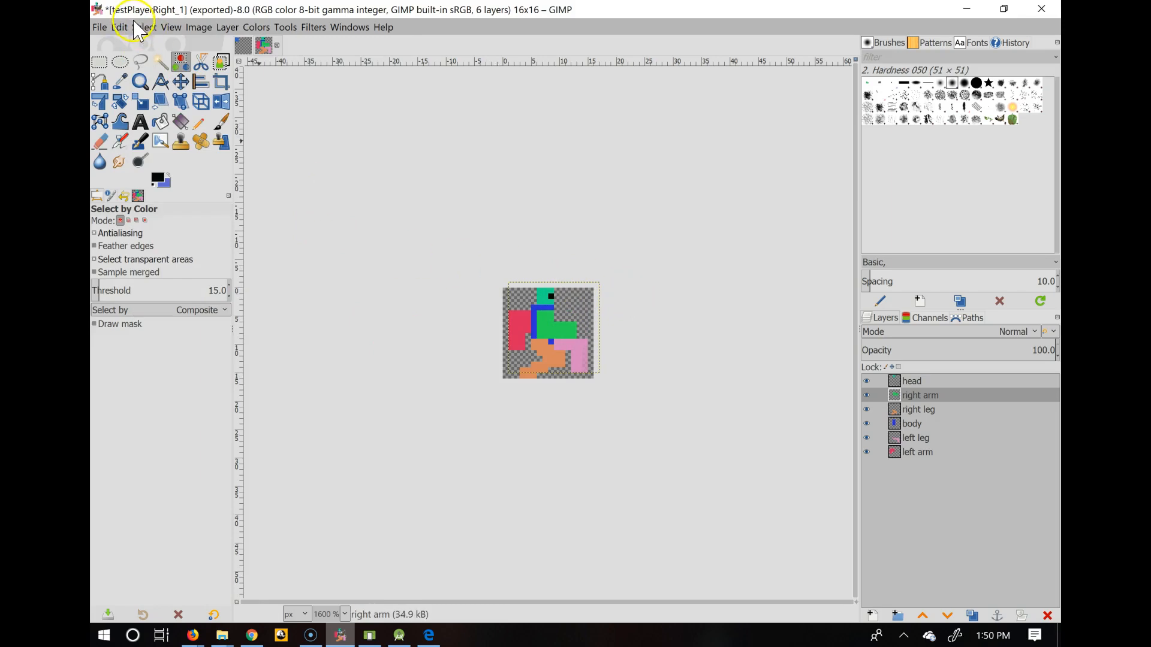
Try to rotate the right arm layer by 90° about centre X 8, Y 8 px, and undo the rotation
{"action": "left_click", "coordinate": [904, 382]}
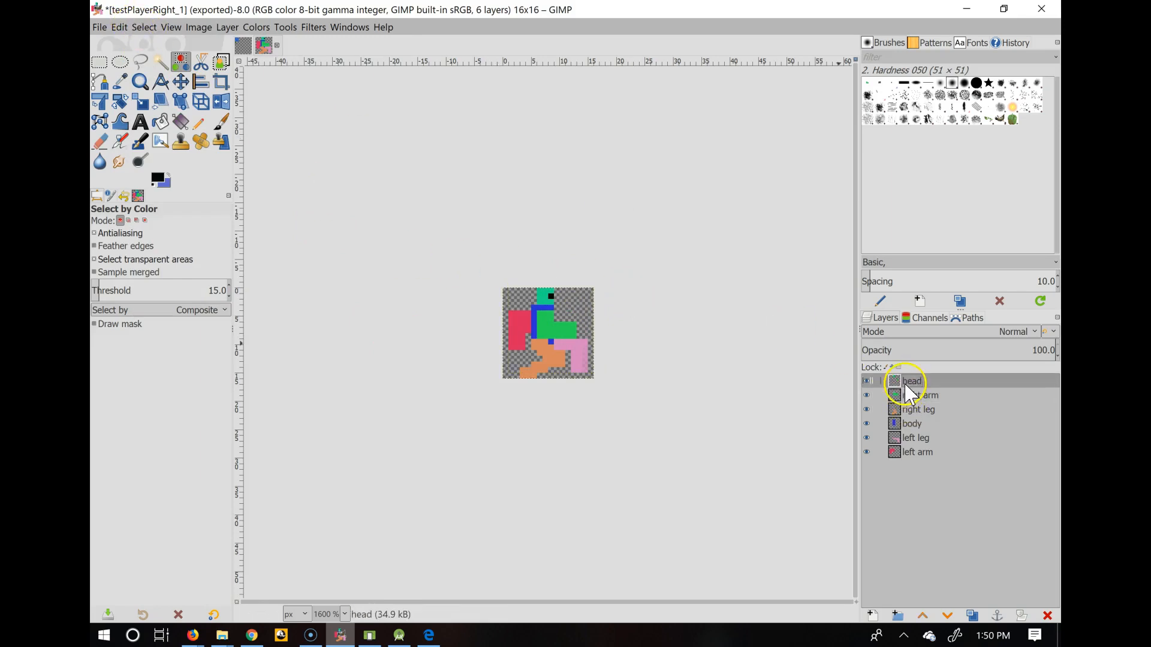
{"action": "left_click", "coordinate": [910, 399]}
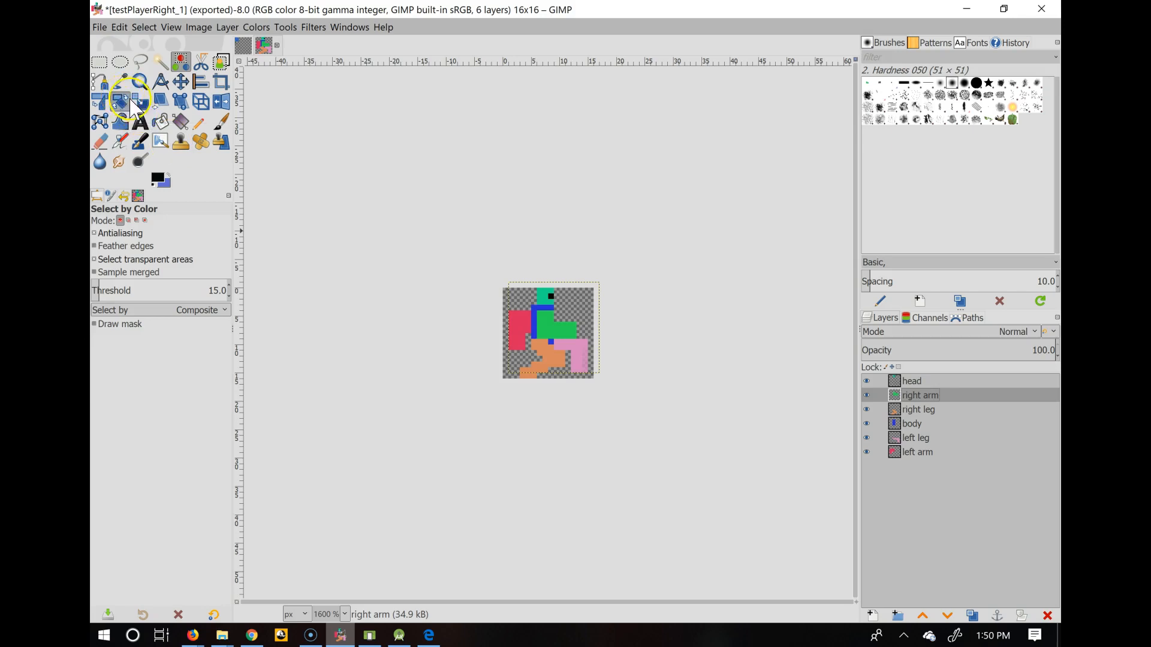
{"action": "key", "text": "shift+r"}
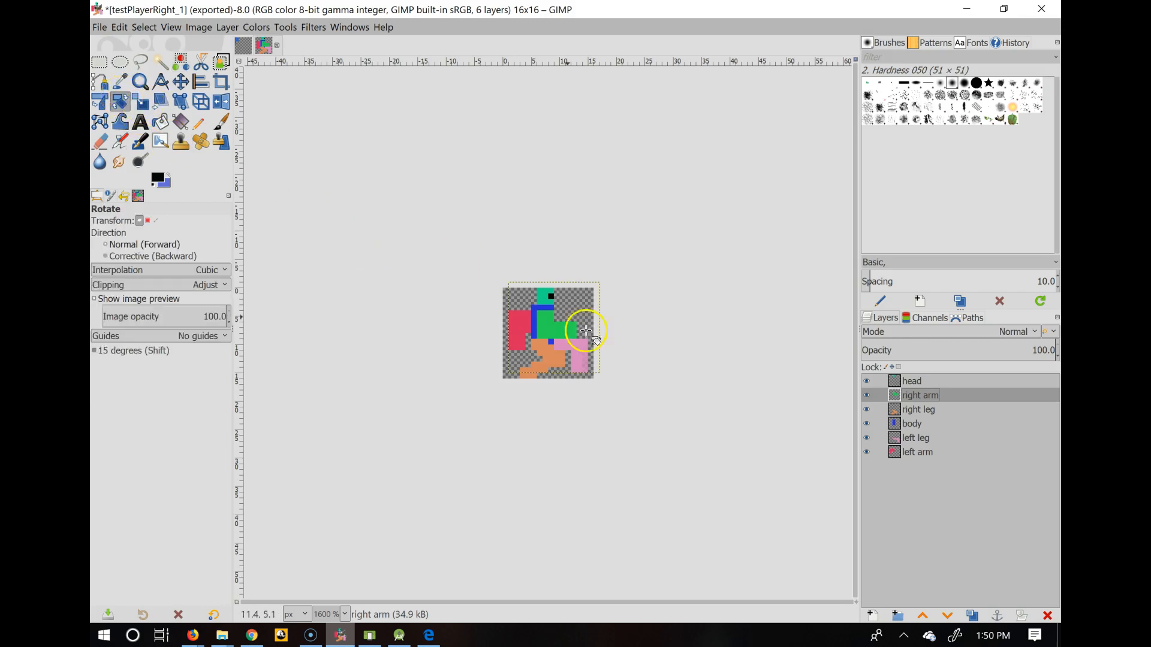
{"action": "left_click", "coordinate": [549, 330]}
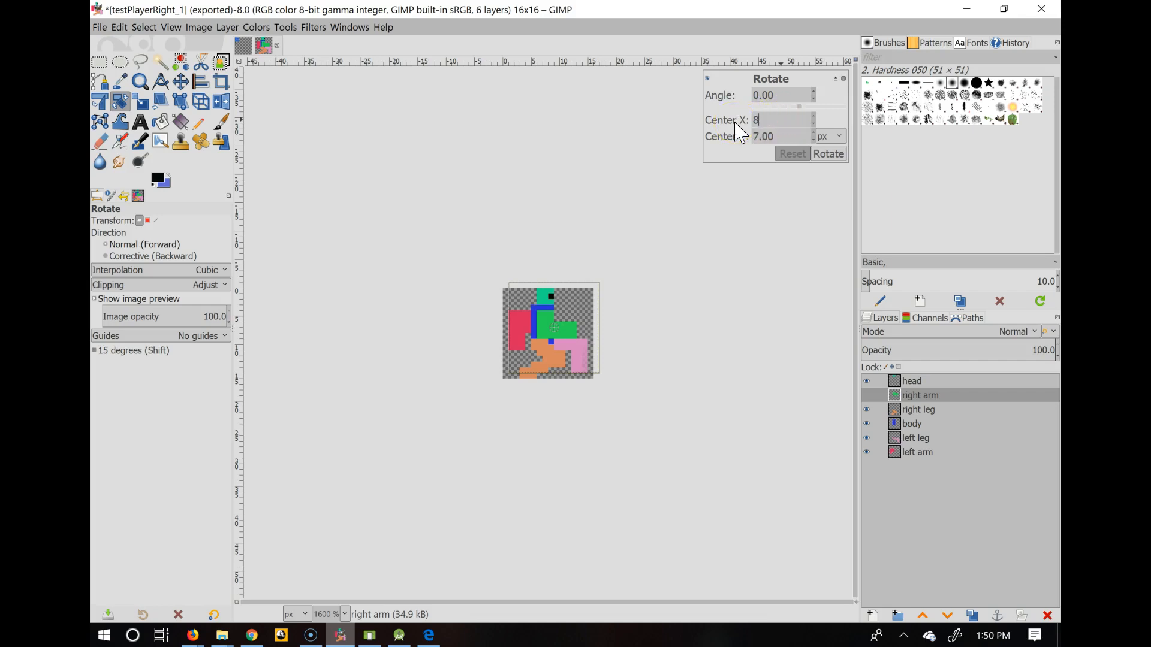
{"action": "left_click_drag", "start_coordinate": [780, 138], "coordinate": [744, 137]}
{"action": "type", "text": "8"}
{"action": "left_click", "coordinate": [772, 96]}
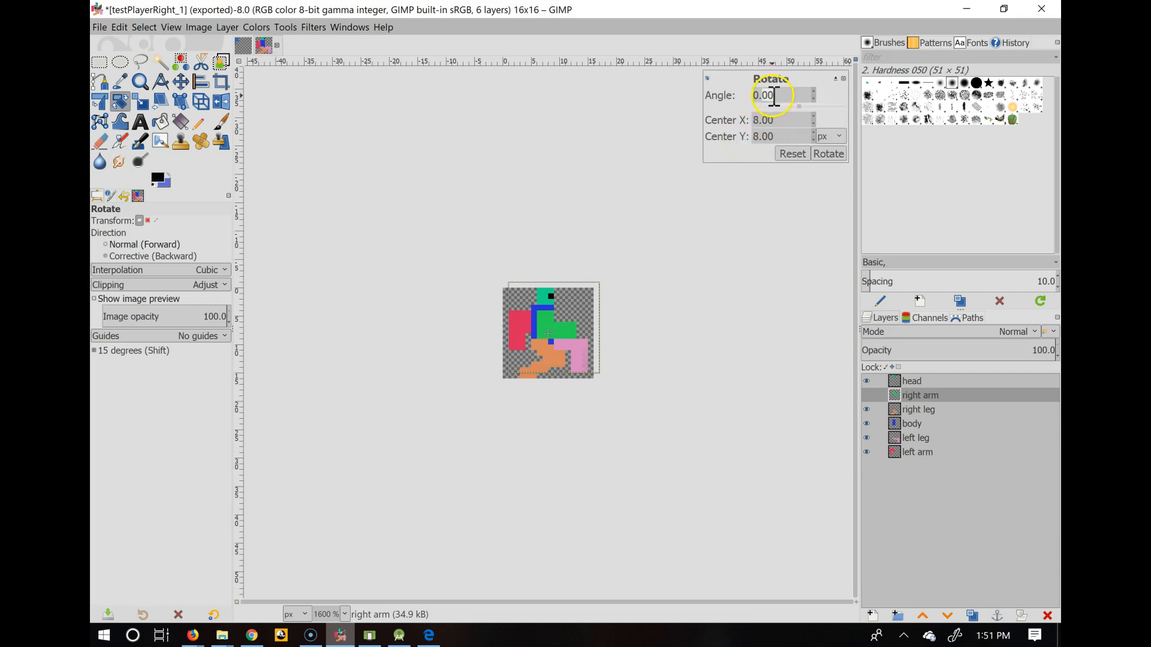
{"action": "type", "text": "90"}
{"action": "left_click", "coordinate": [828, 153]}
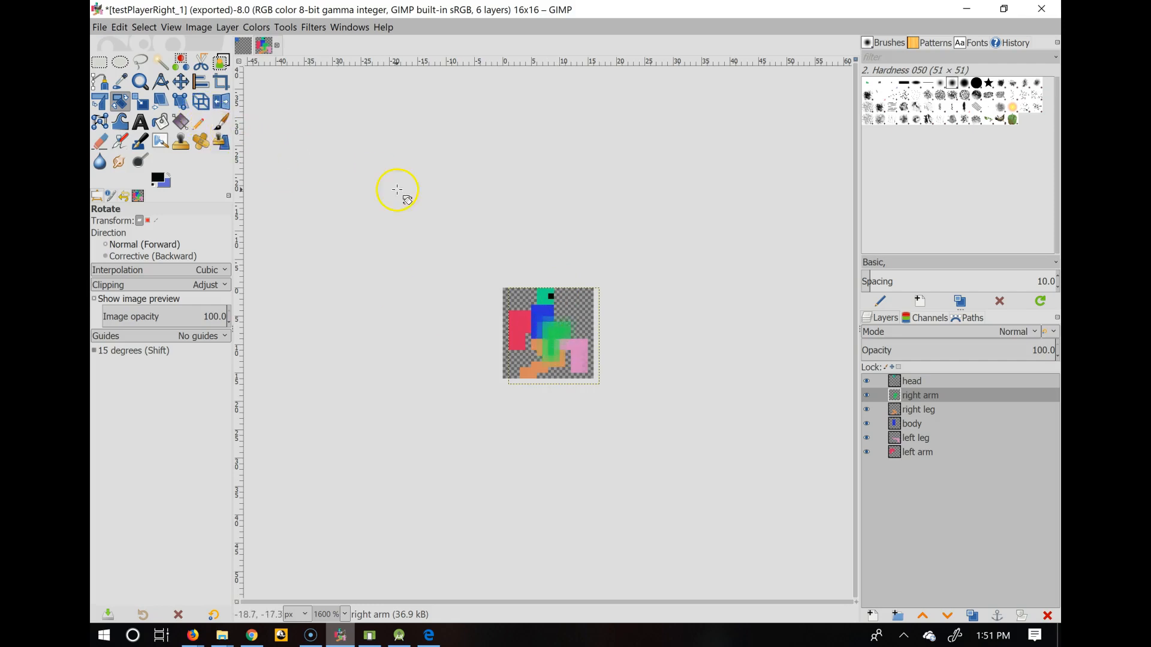
{"action": "key", "text": "ctrl+z"}
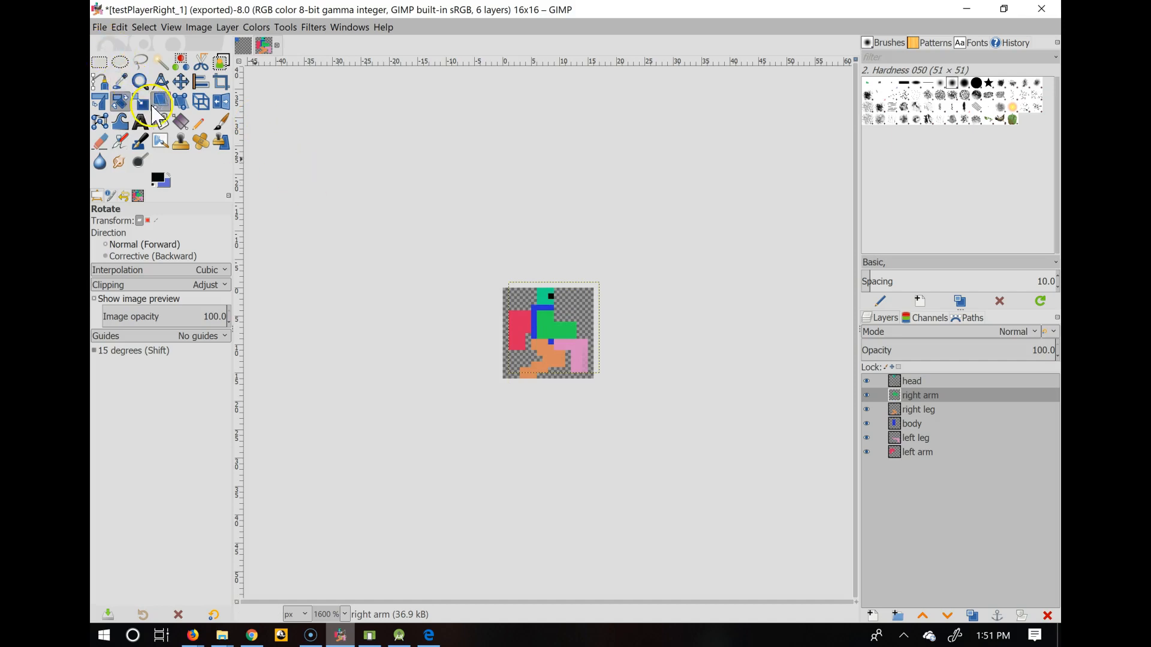
Try to deform the green right arm on its layer with a Cage Transform
{"action": "left_click", "coordinate": [100, 124]}
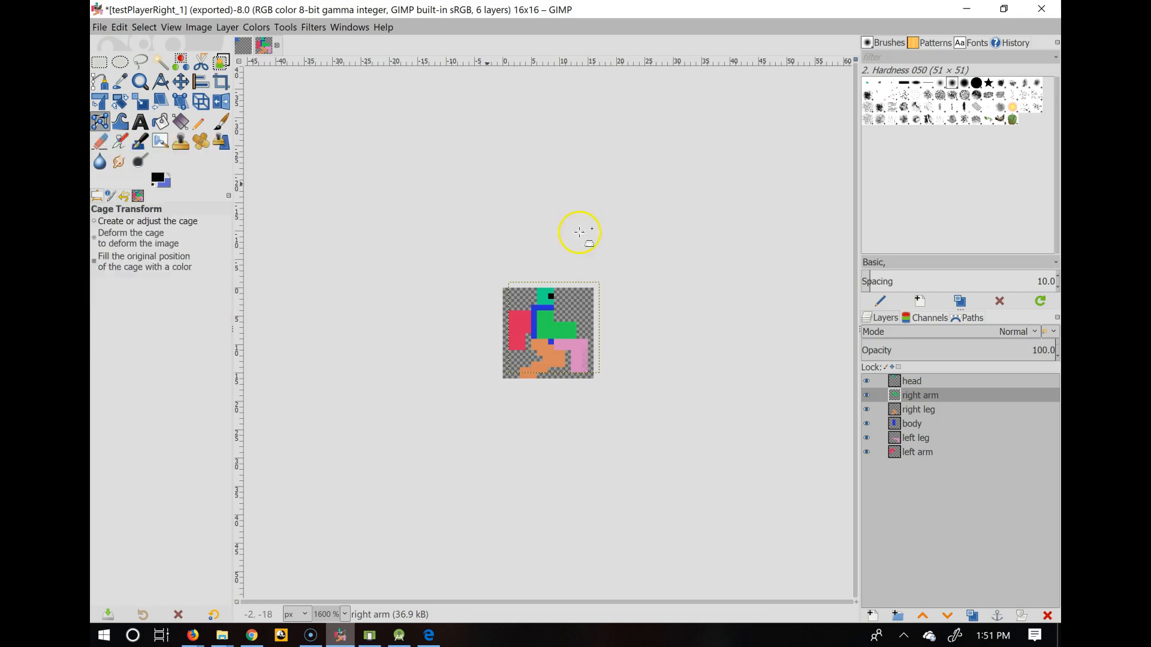
{"action": "left_click", "coordinate": [537, 312]}
{"action": "left_click_drag", "start_coordinate": [577, 311], "coordinate": [553, 312]}
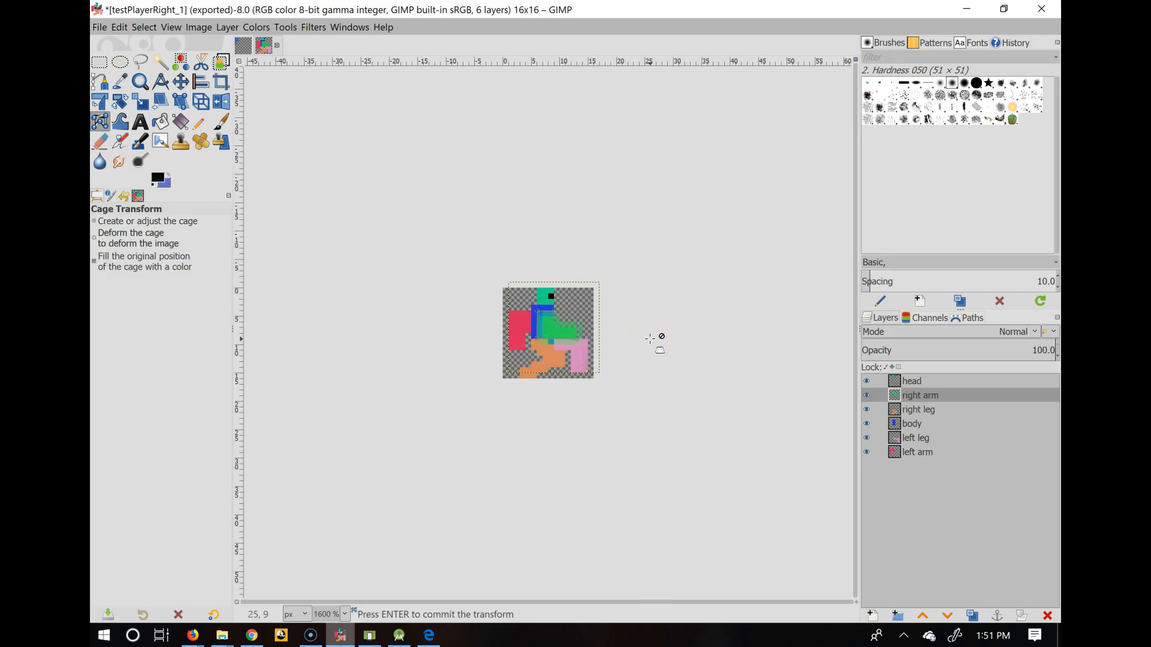
Set the Rotate tool to no interpolation, Corrective (Backward) direction and Clip clipping
{"action": "left_click", "coordinate": [123, 108]}
{"action": "left_click", "coordinate": [546, 313]}
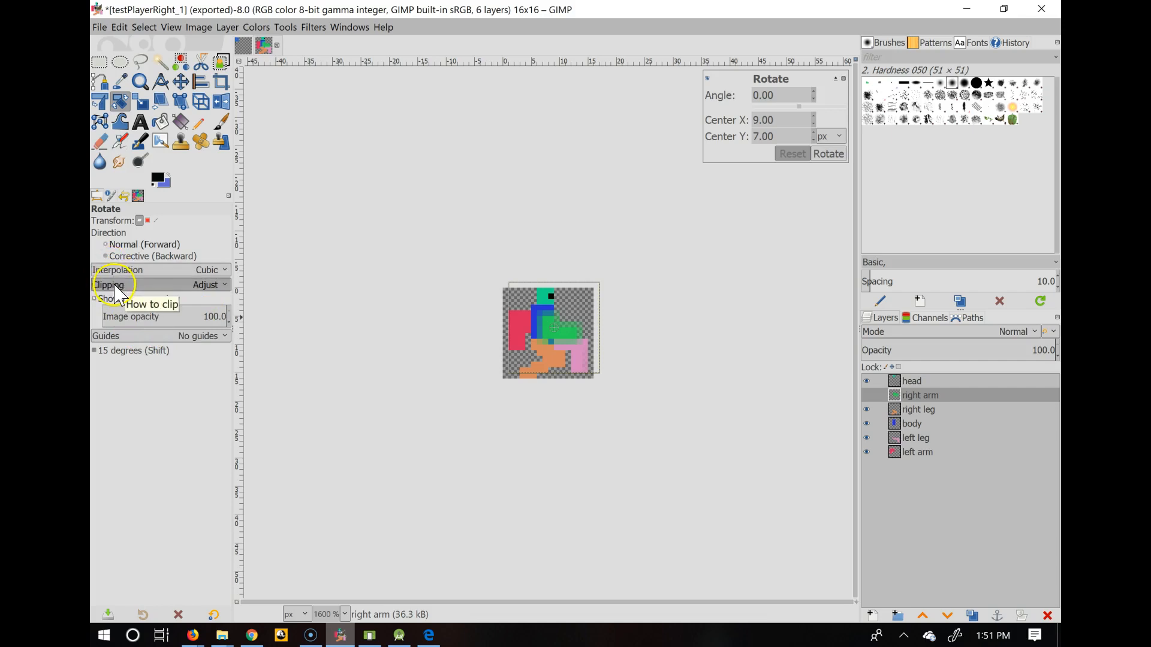
{"action": "left_click", "coordinate": [145, 271]}
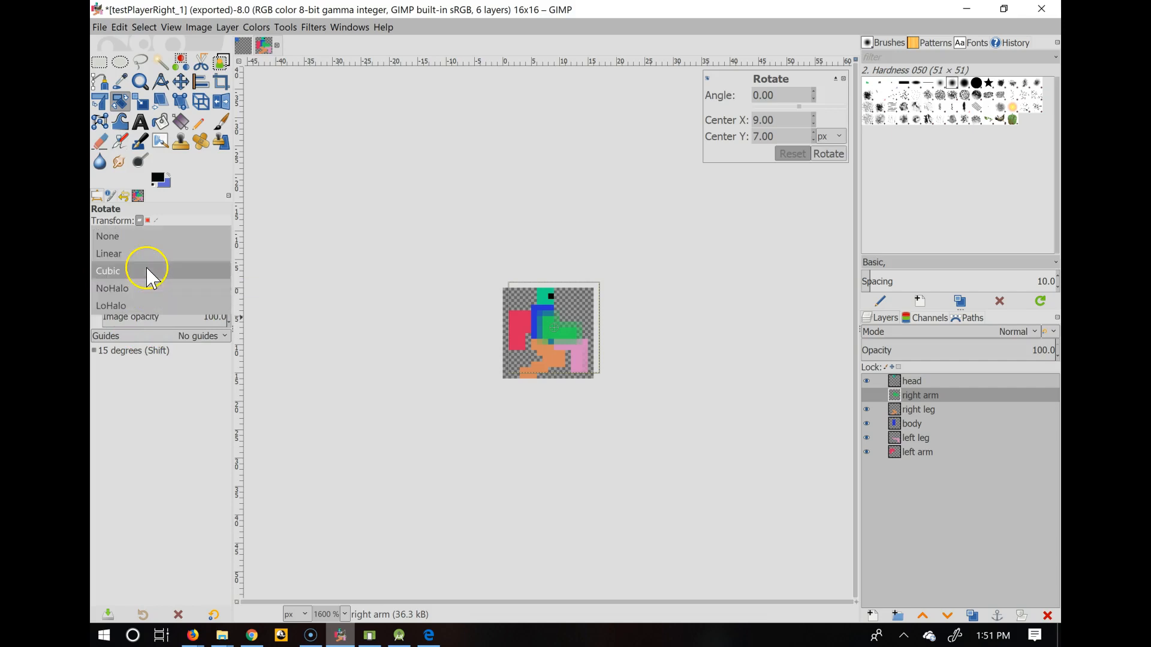
{"action": "left_click", "coordinate": [125, 240]}
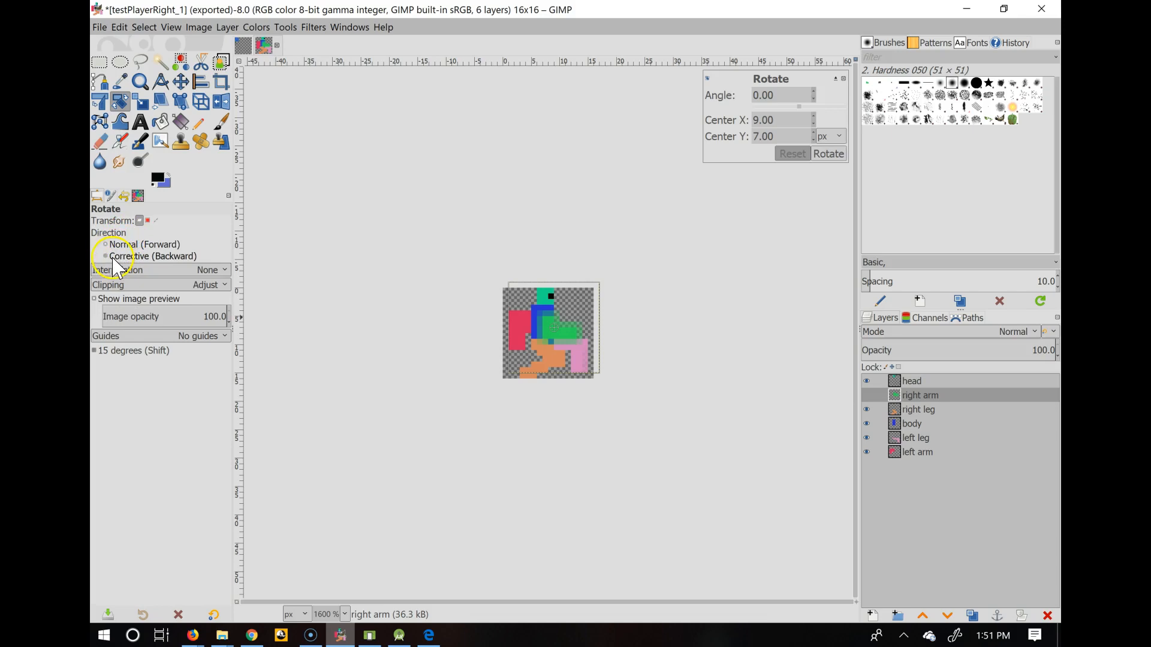
{"action": "left_click", "coordinate": [114, 257]}
{"action": "left_click", "coordinate": [147, 220]}
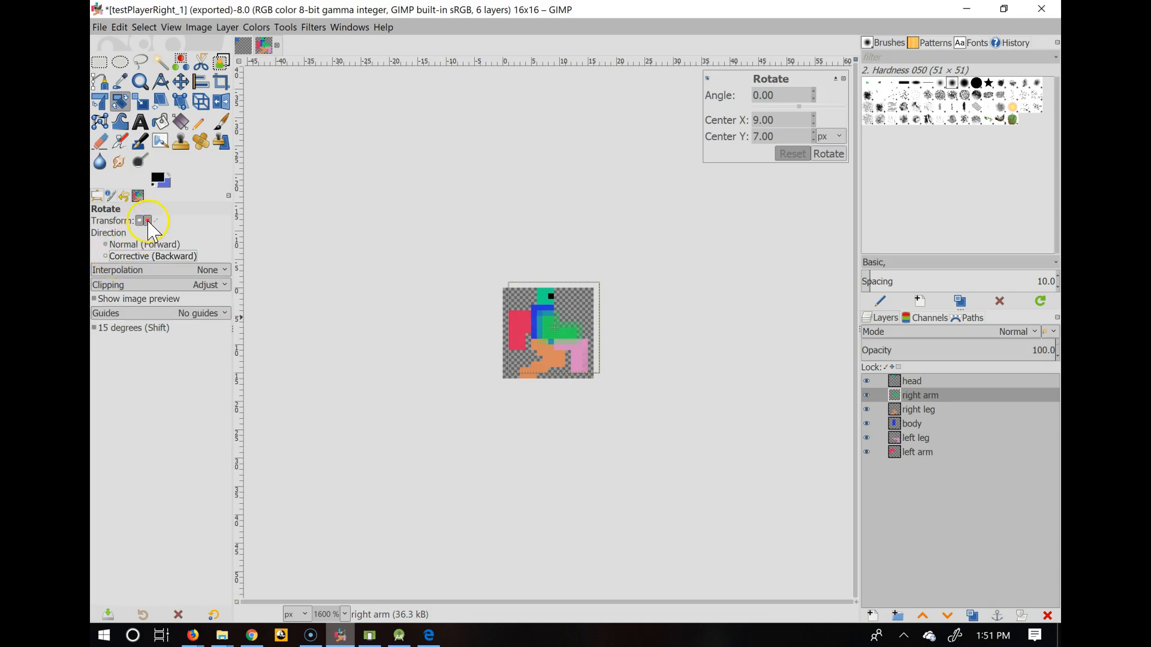
{"action": "left_click", "coordinate": [143, 286]}
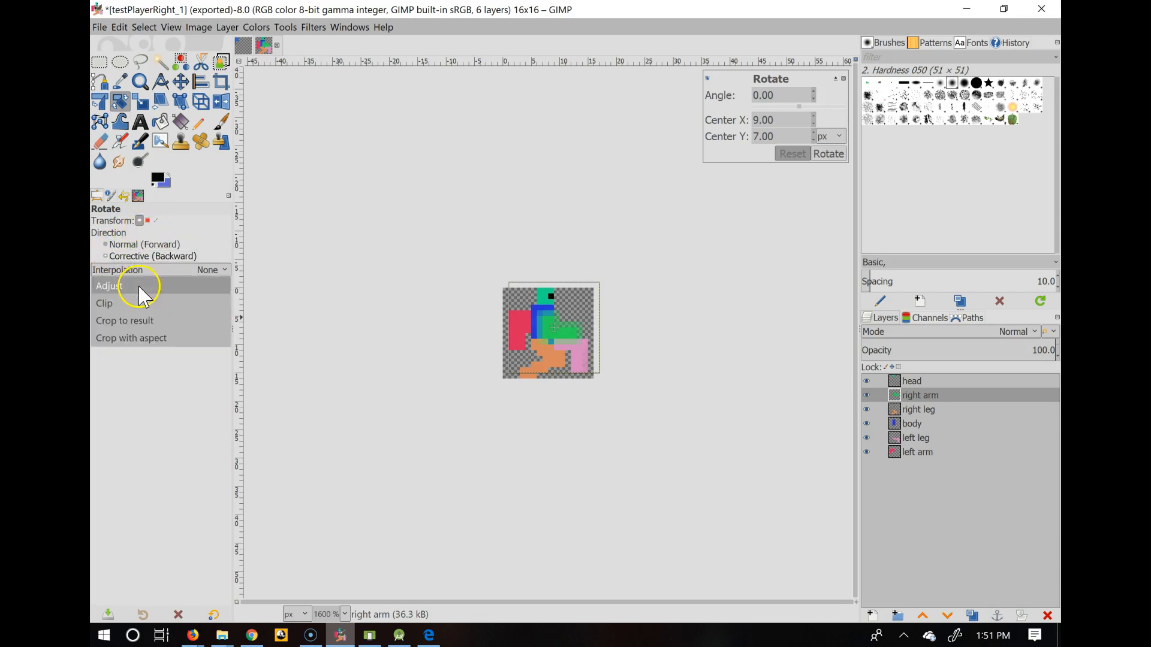
{"action": "left_click", "coordinate": [115, 306]}
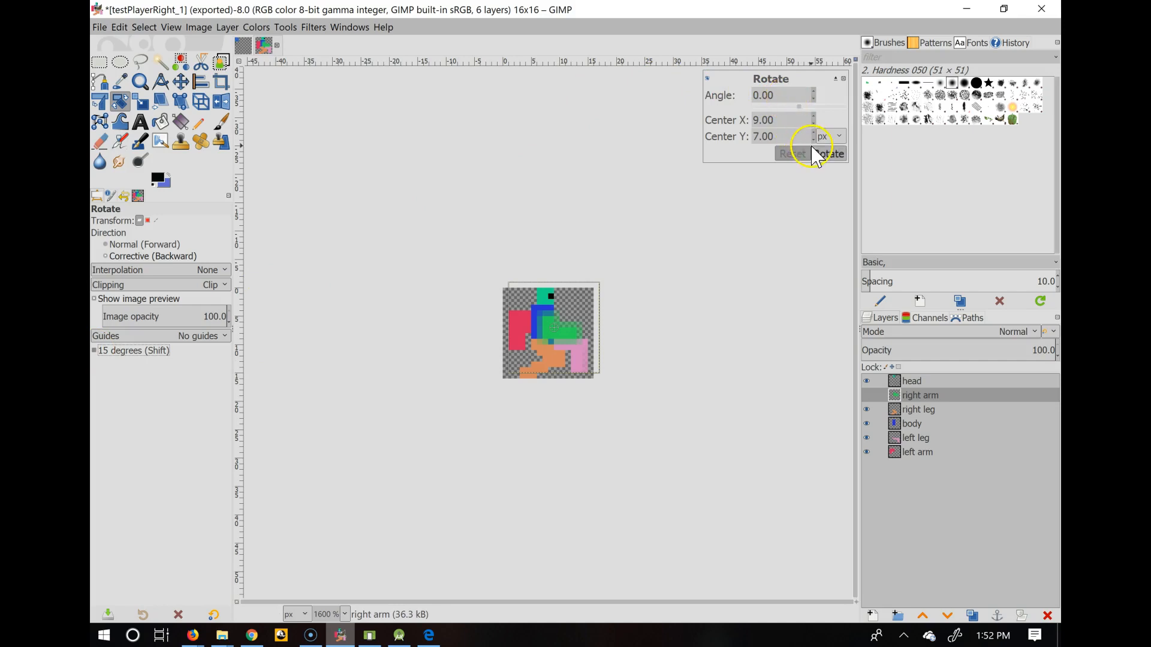
{"action": "left_click", "coordinate": [819, 179]}
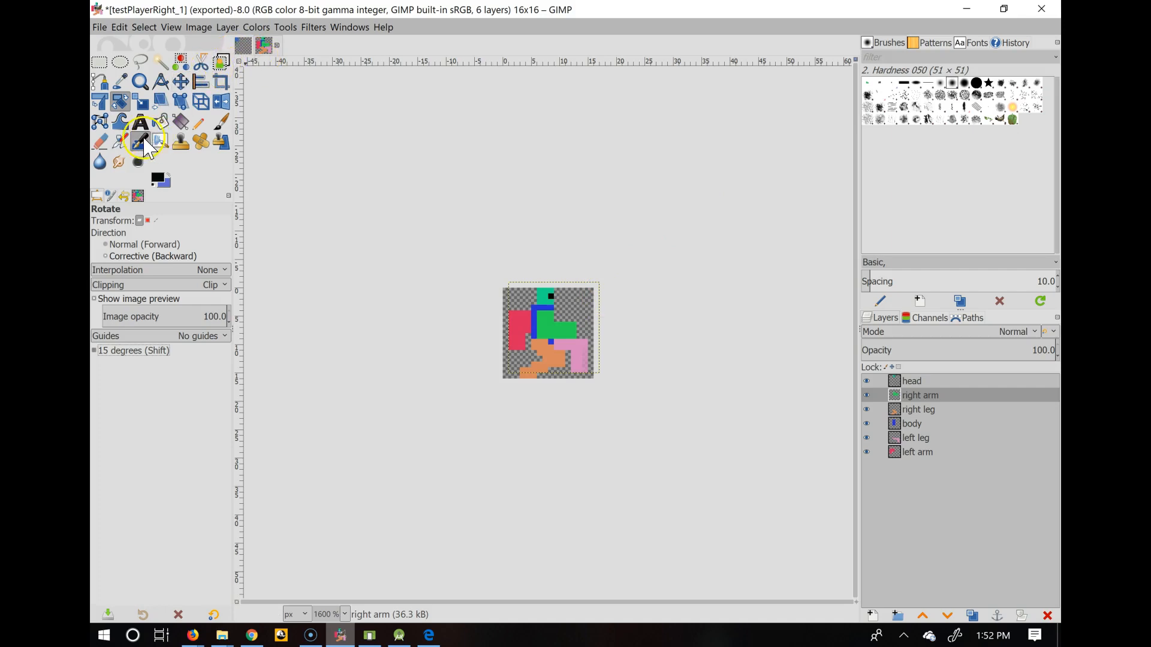
Set the Rotate direction to Normal (Forward), reselect None interpolation and Clip clipping, and set the preview's image opacity to 48
{"action": "left_click", "coordinate": [118, 257]}
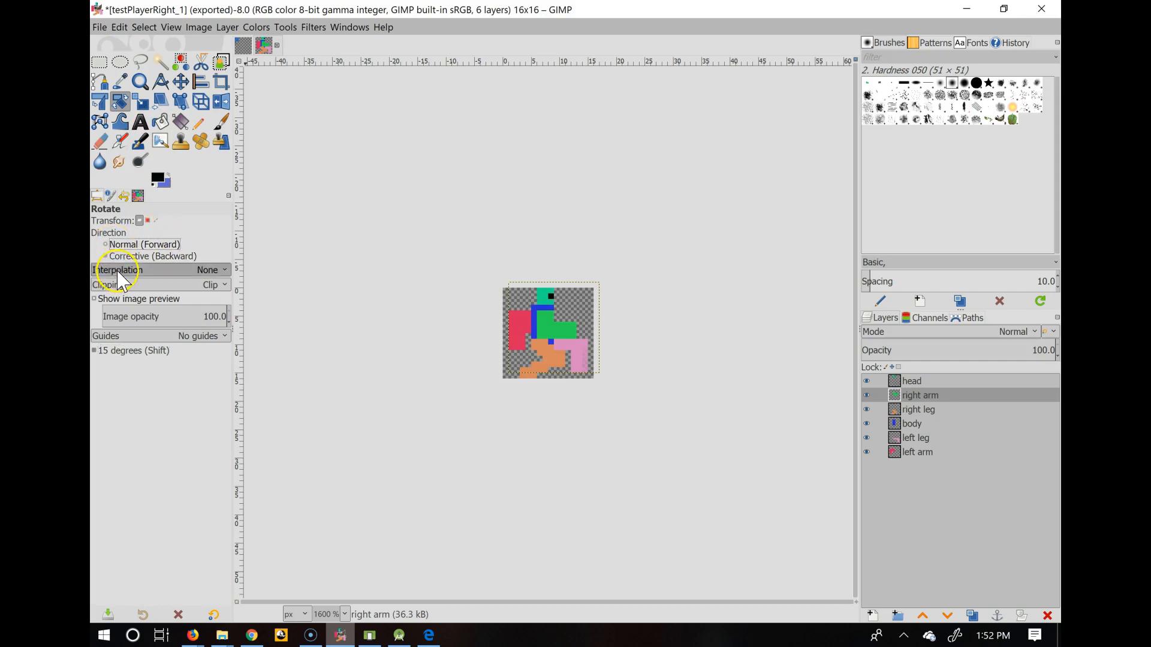
{"action": "left_click", "coordinate": [123, 271]}
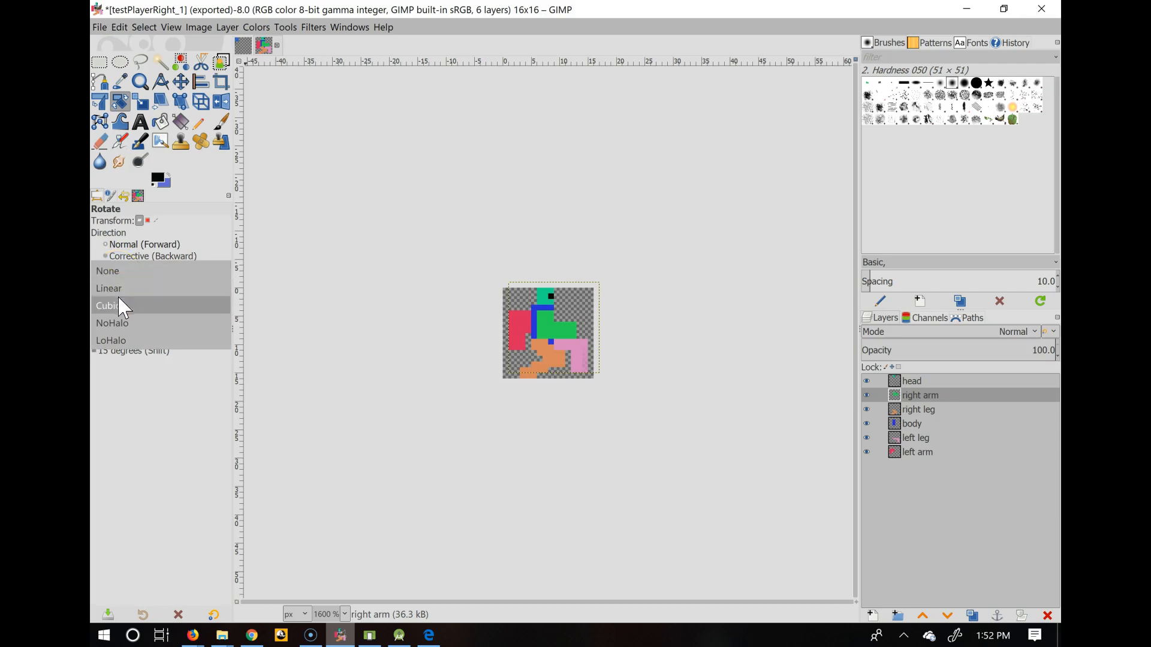
{"action": "left_click", "coordinate": [115, 273]}
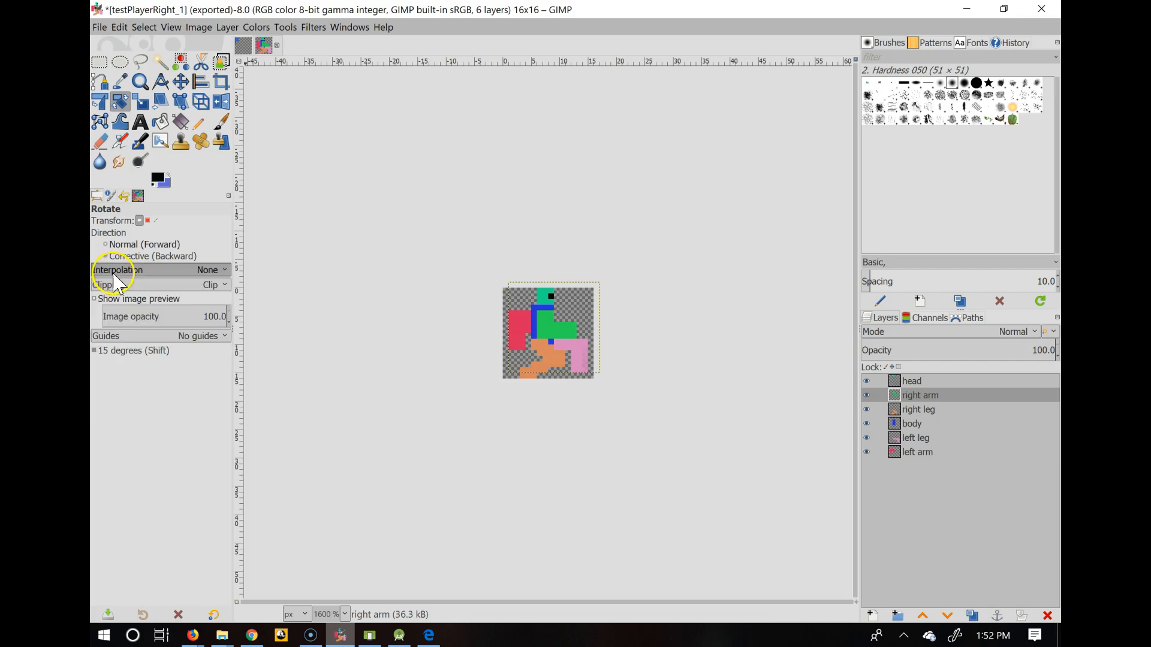
{"action": "left_click", "coordinate": [122, 293]}
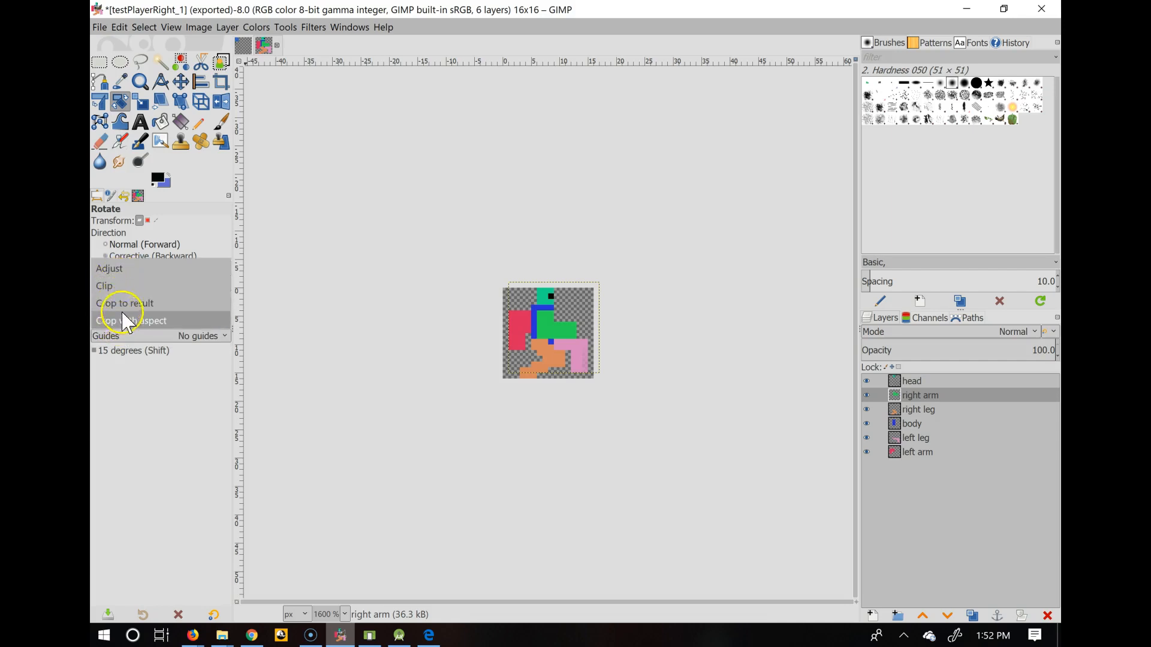
{"action": "left_click", "coordinate": [119, 287]}
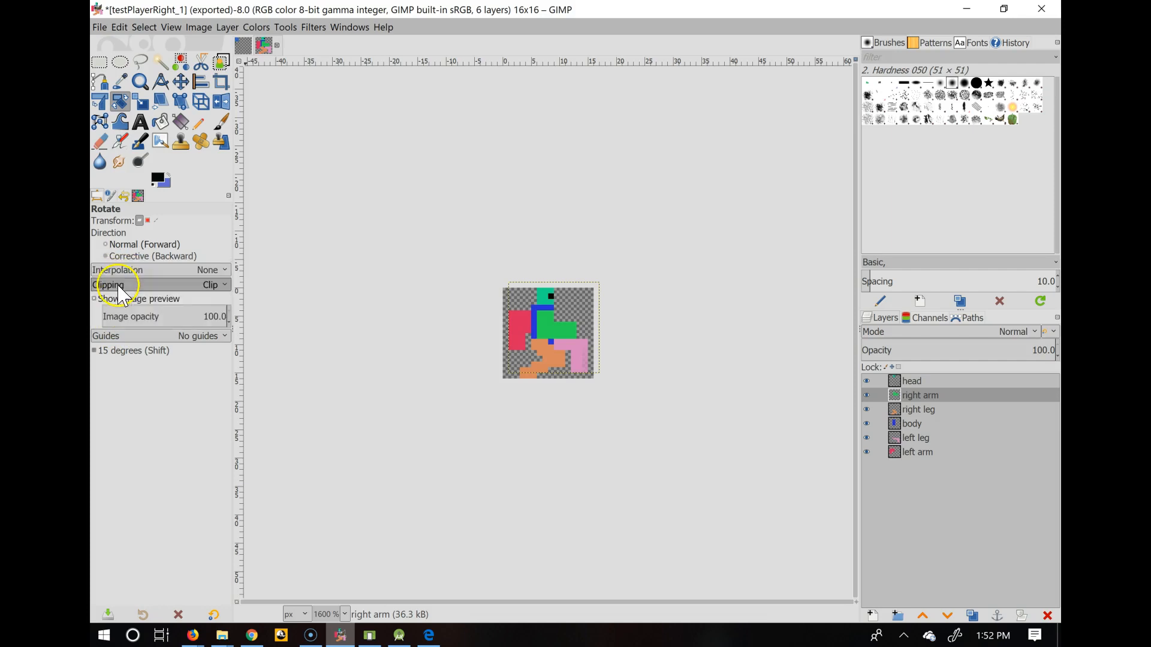
{"action": "left_click", "coordinate": [229, 324]}
{"action": "left_click_drag", "start_coordinate": [230, 323], "coordinate": [230, 324]}
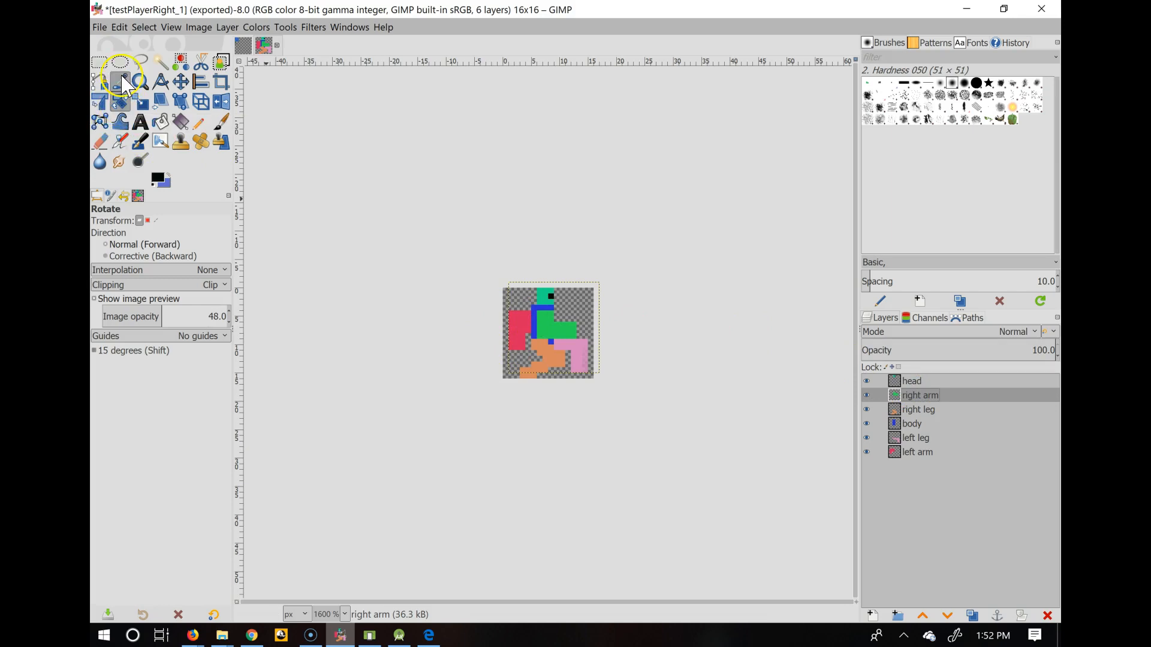
Try to outline the green right arm with Free Select, and undo the last left arm move
{"action": "left_click", "coordinate": [99, 64]}
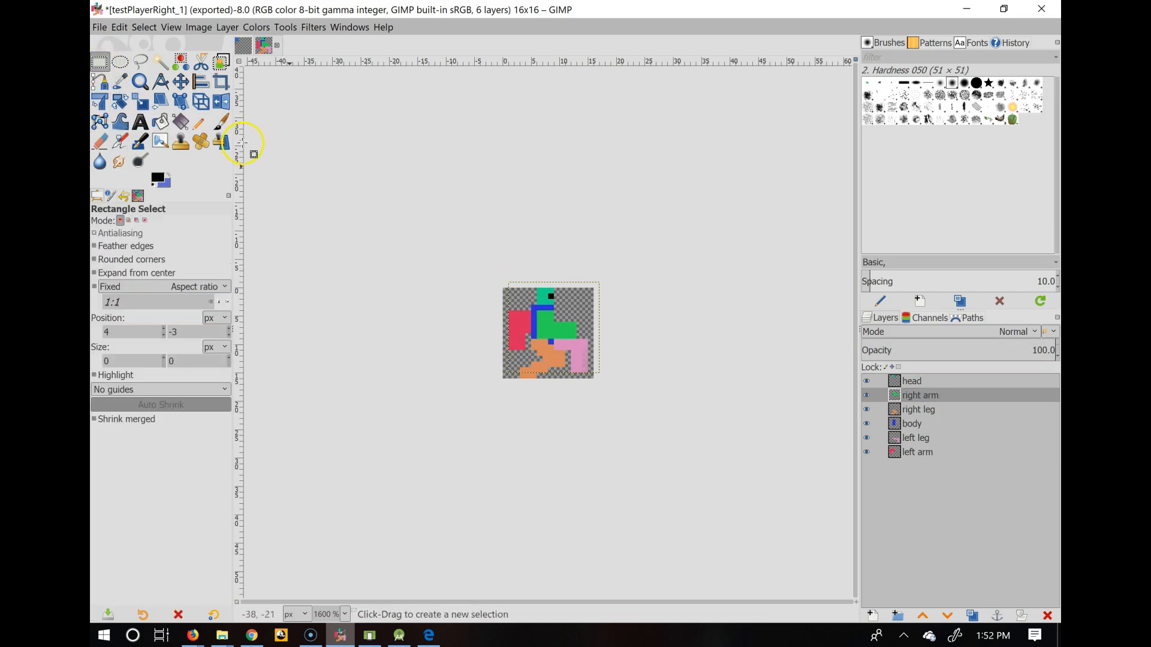
{"action": "left_click", "coordinate": [138, 62]}
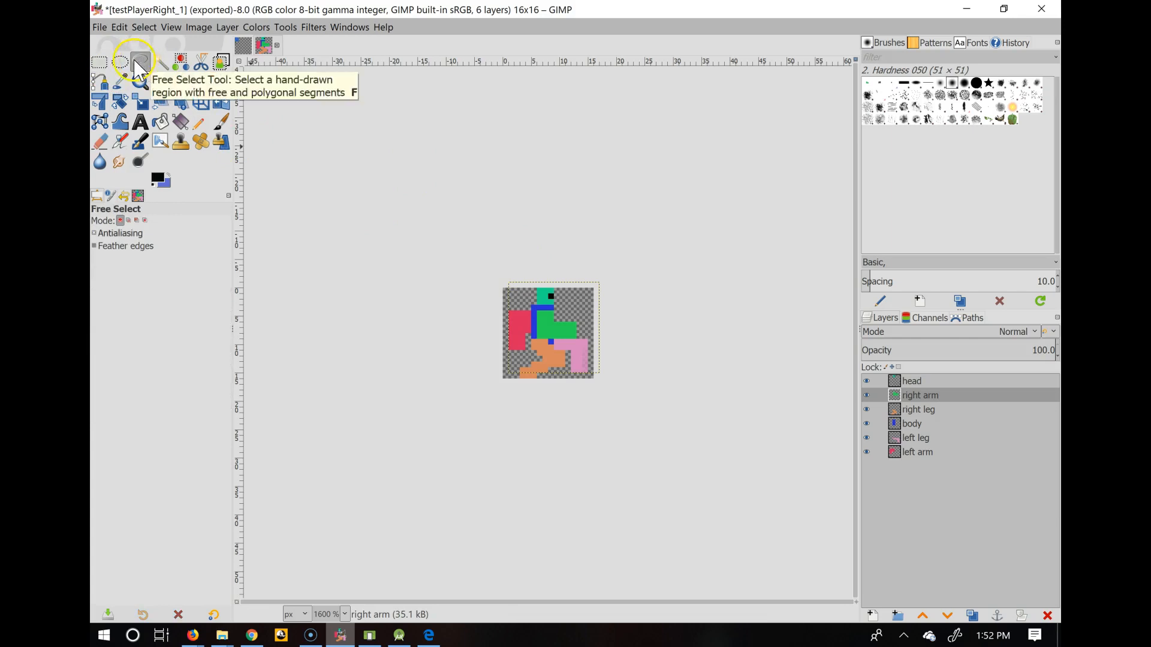
{"action": "left_click", "coordinate": [538, 306]}
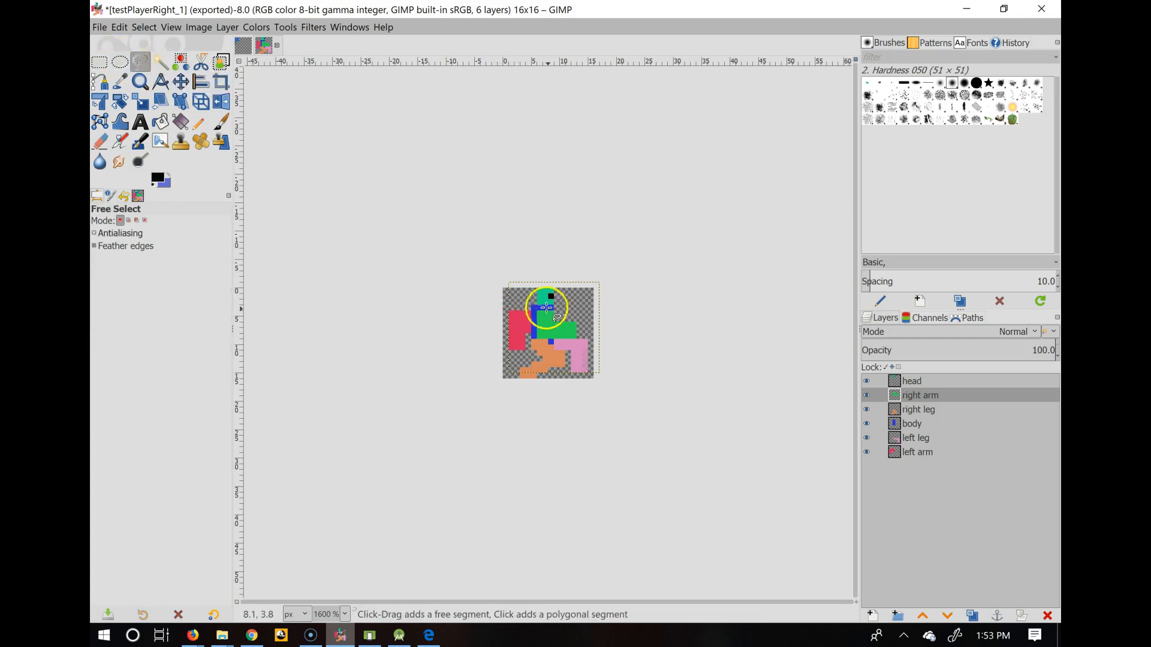
{"action": "left_click", "coordinate": [597, 340]}
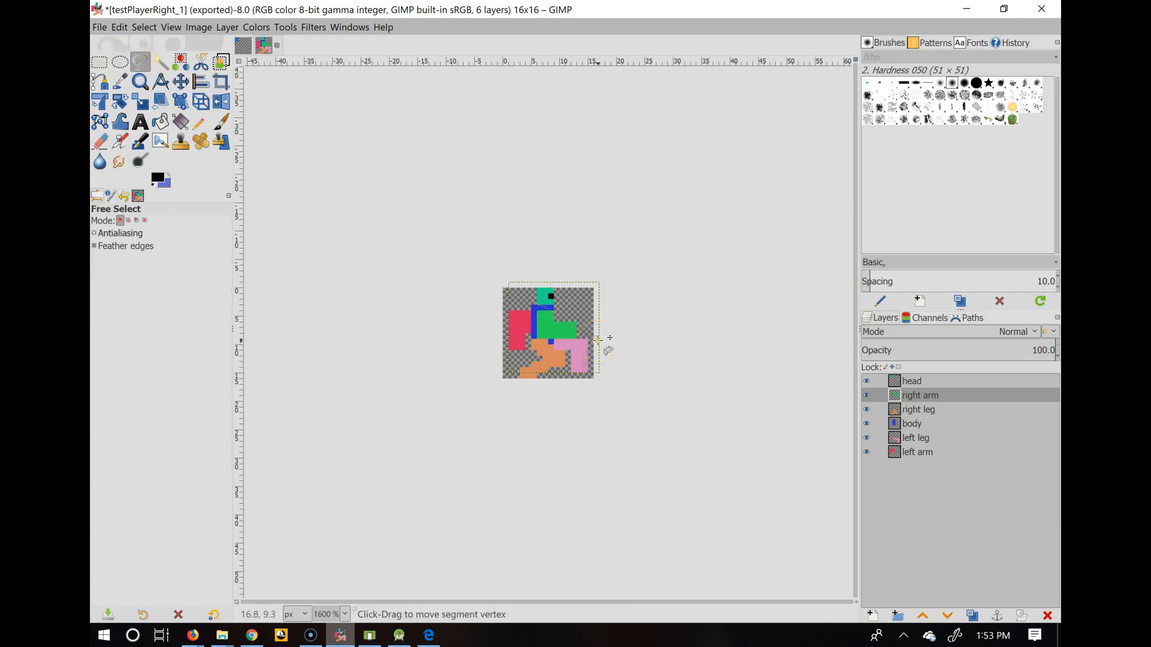
{"action": "key", "text": "ctrl+z"}
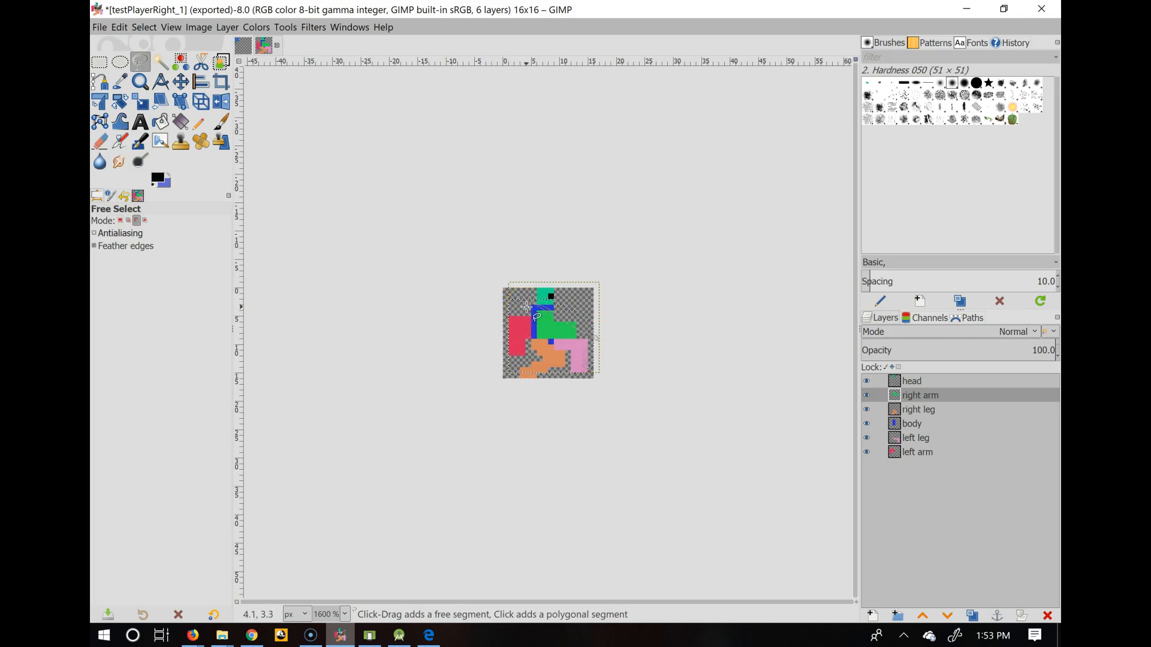
Clear the current selection so nothing is selected in the image
{"action": "left_click", "coordinate": [139, 27]}
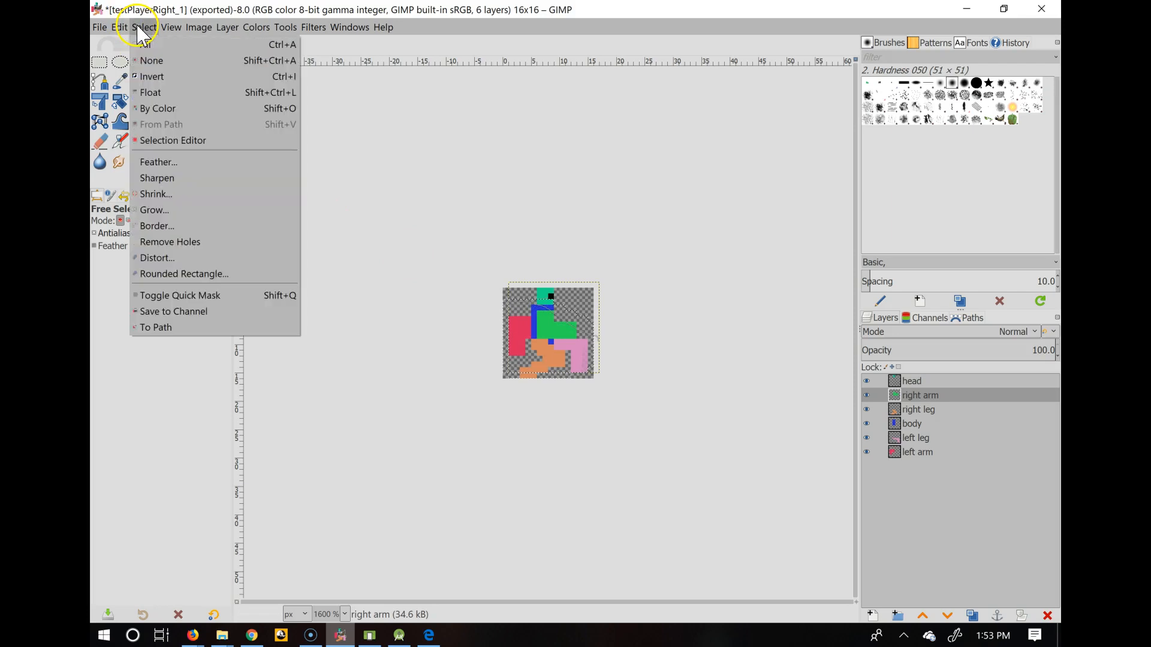
{"action": "left_click", "coordinate": [114, 289]}
{"action": "left_click", "coordinate": [120, 62]}
{"action": "left_click", "coordinate": [140, 62]}
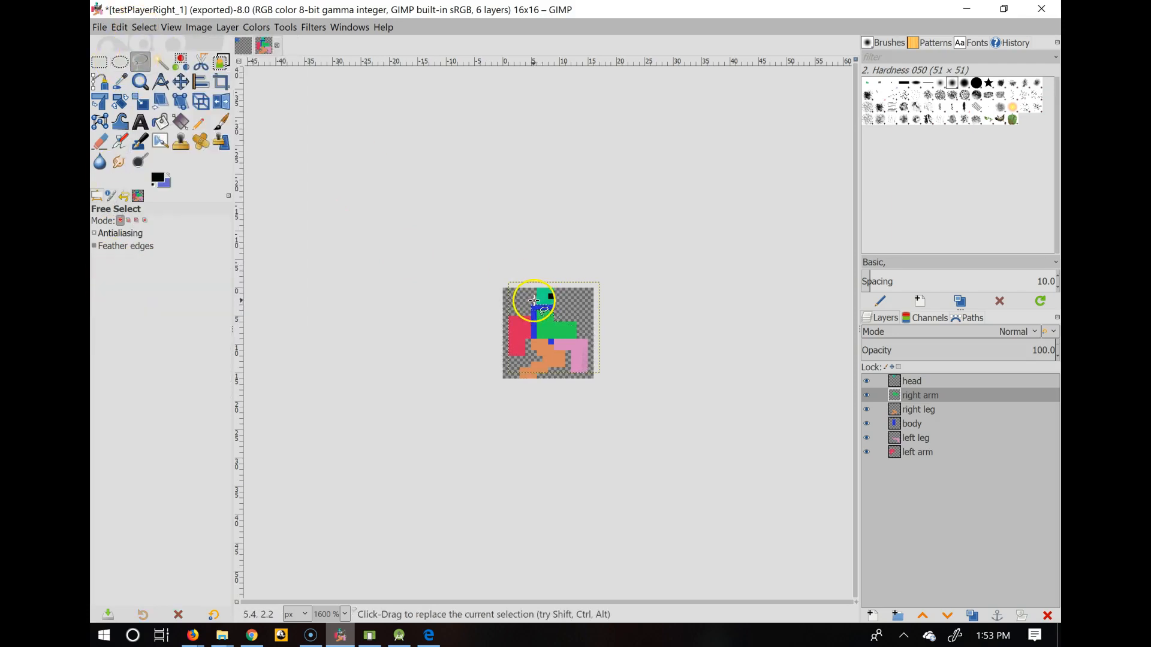
{"action": "left_click", "coordinate": [144, 27]}
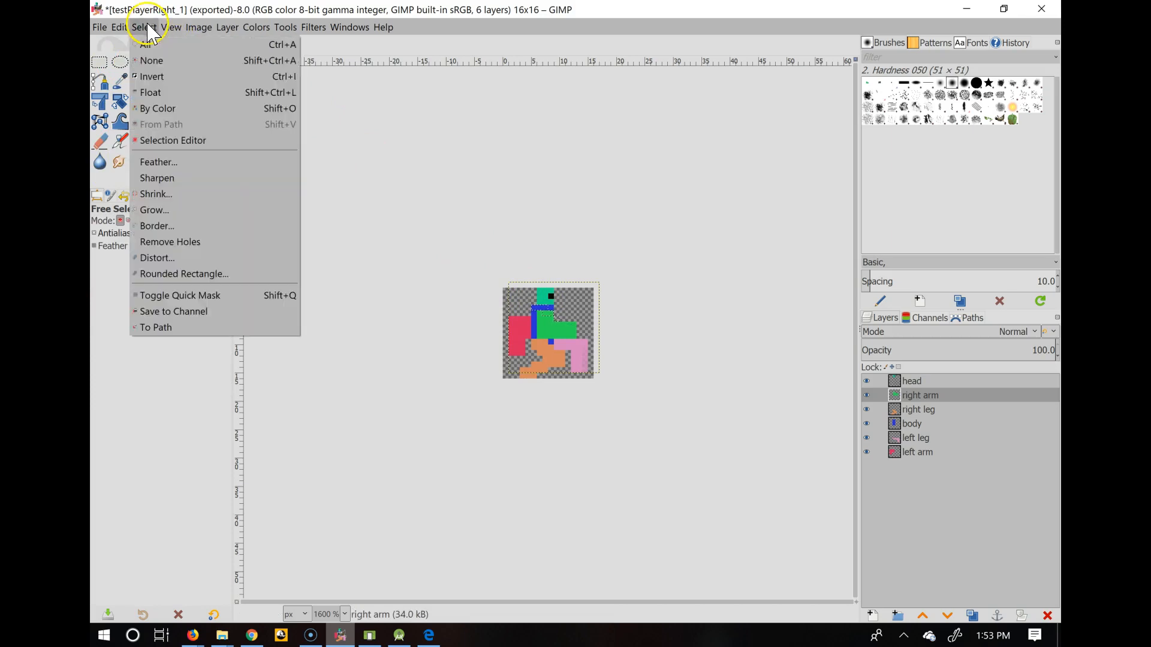
{"action": "left_click", "coordinate": [157, 59]}
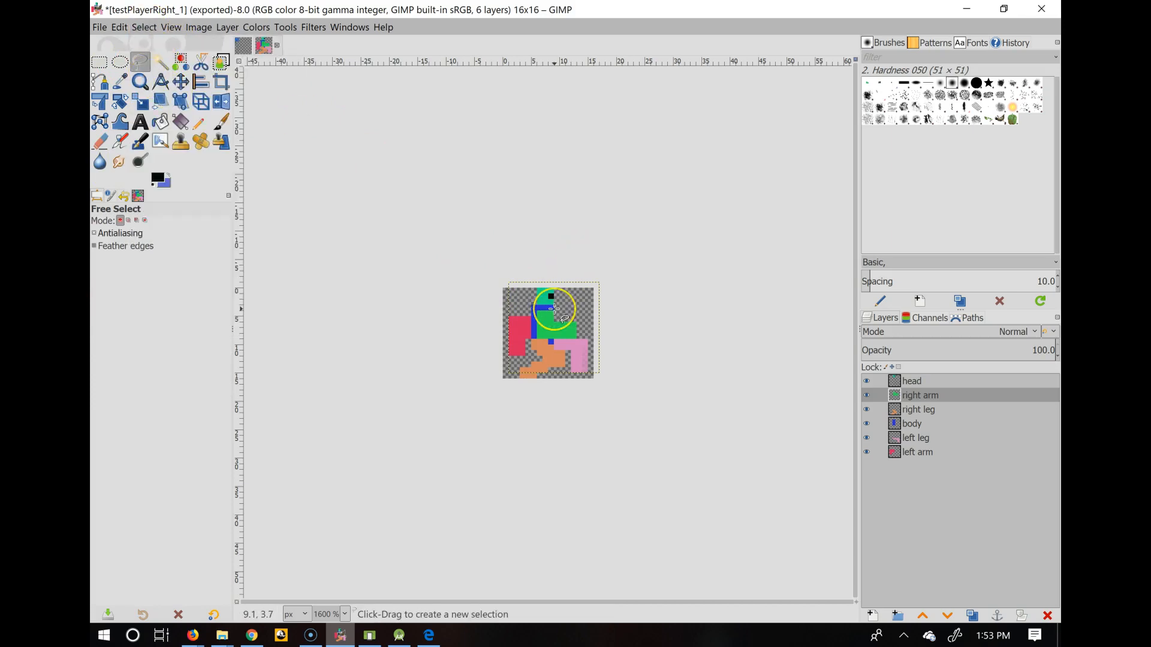
Outline the green right arm with Free Select, and hide every layer except right arm
{"action": "mouse_move", "coordinate": [555, 309]}
{"action": "left_mouse_down"}
{"action": "mouse_move", "coordinate": [570, 312]}
{"action": "mouse_move", "coordinate": [560, 334]}
{"action": "mouse_move", "coordinate": [483, 401]}
{"action": "mouse_move", "coordinate": [497, 350]}
{"action": "mouse_move", "coordinate": [534, 308]}
{"action": "left_mouse_up"}
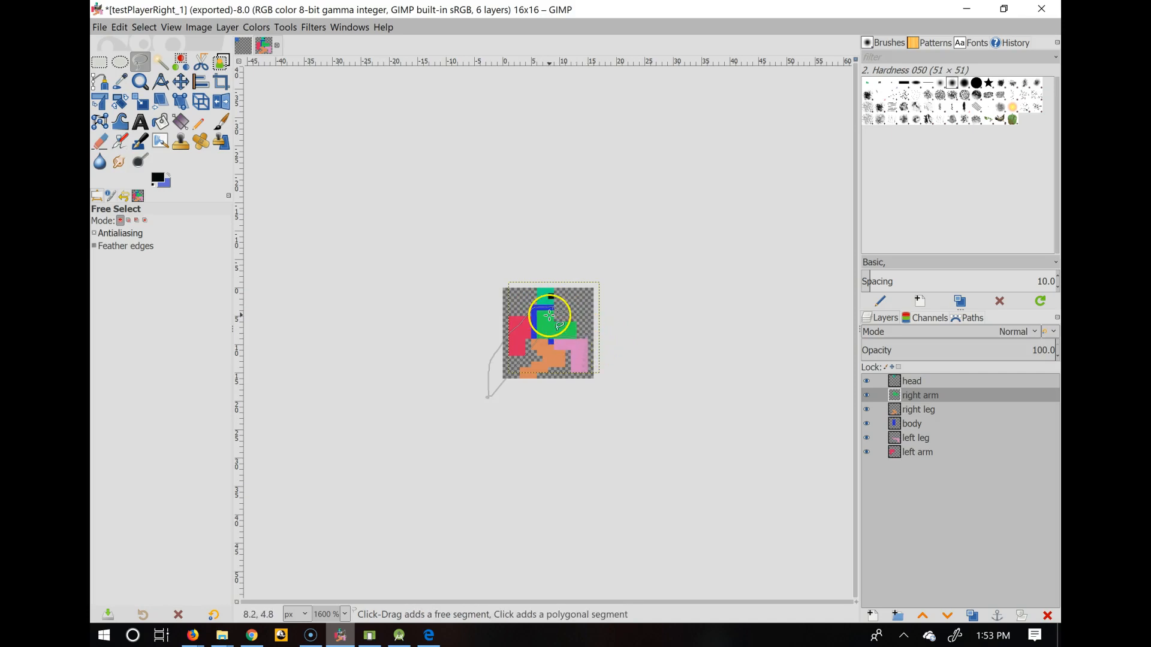
{"action": "left_click", "coordinate": [554, 308]}
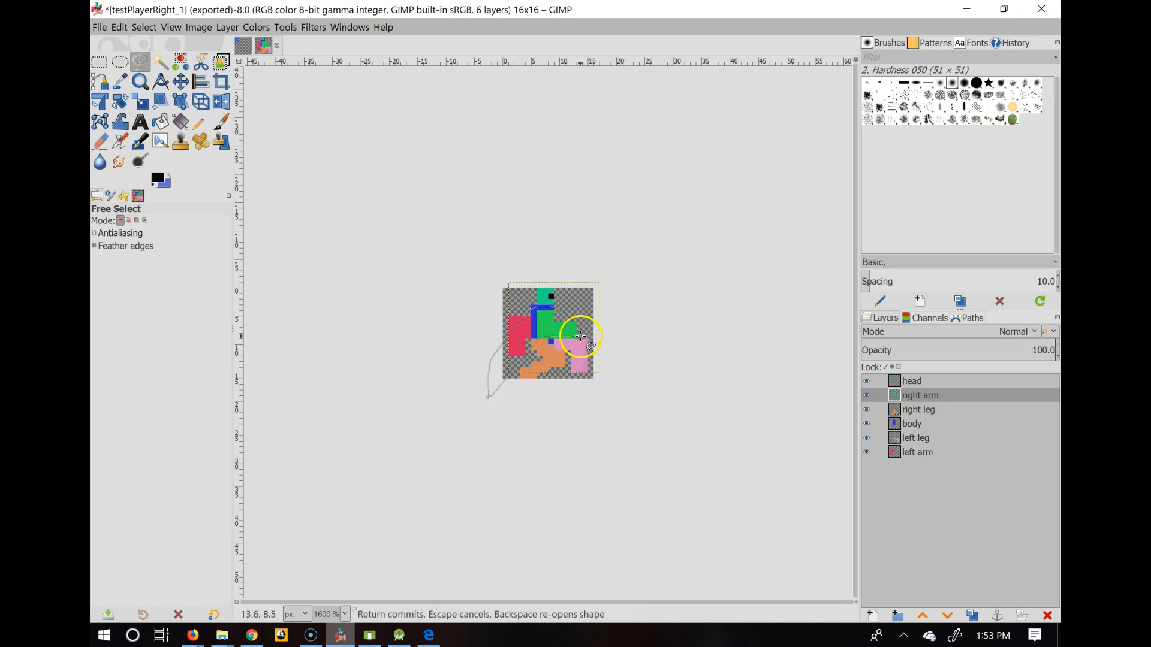
{"action": "left_click", "coordinate": [100, 62]}
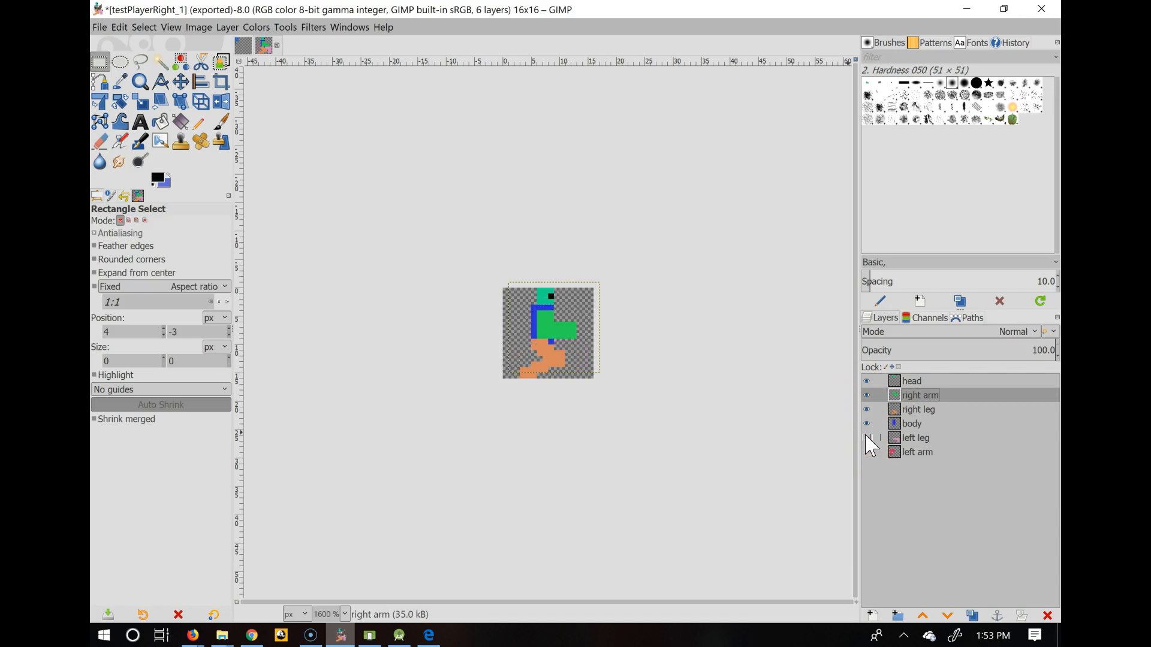
{"action": "left_click", "coordinate": [867, 409]}
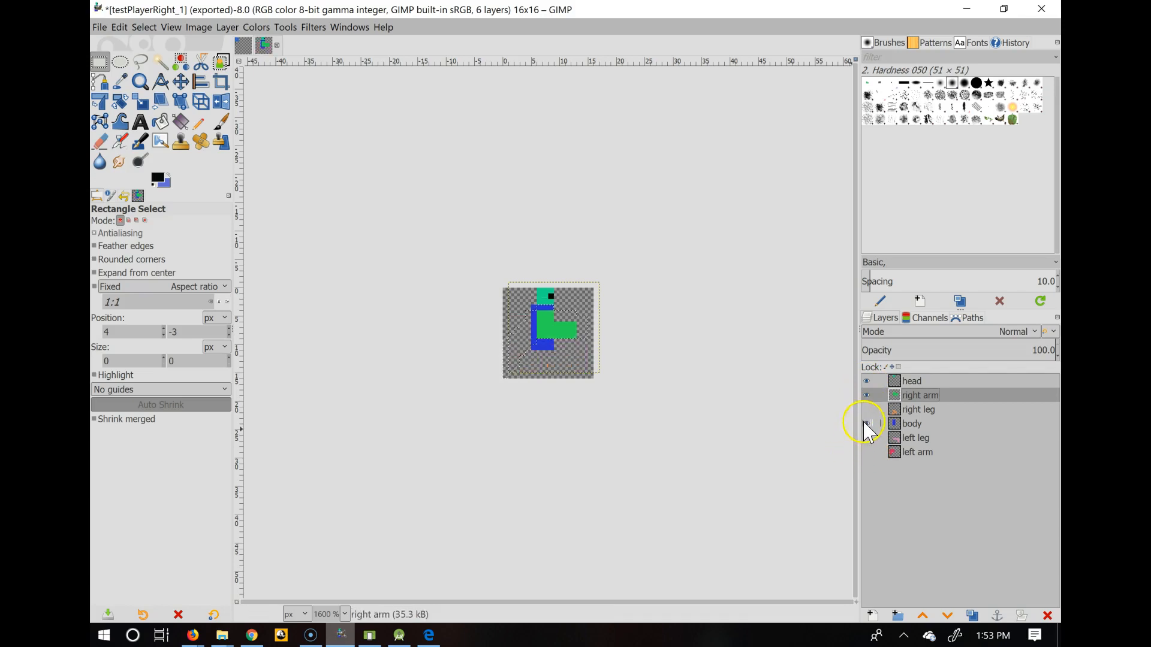
{"action": "left_click", "coordinate": [867, 381]}
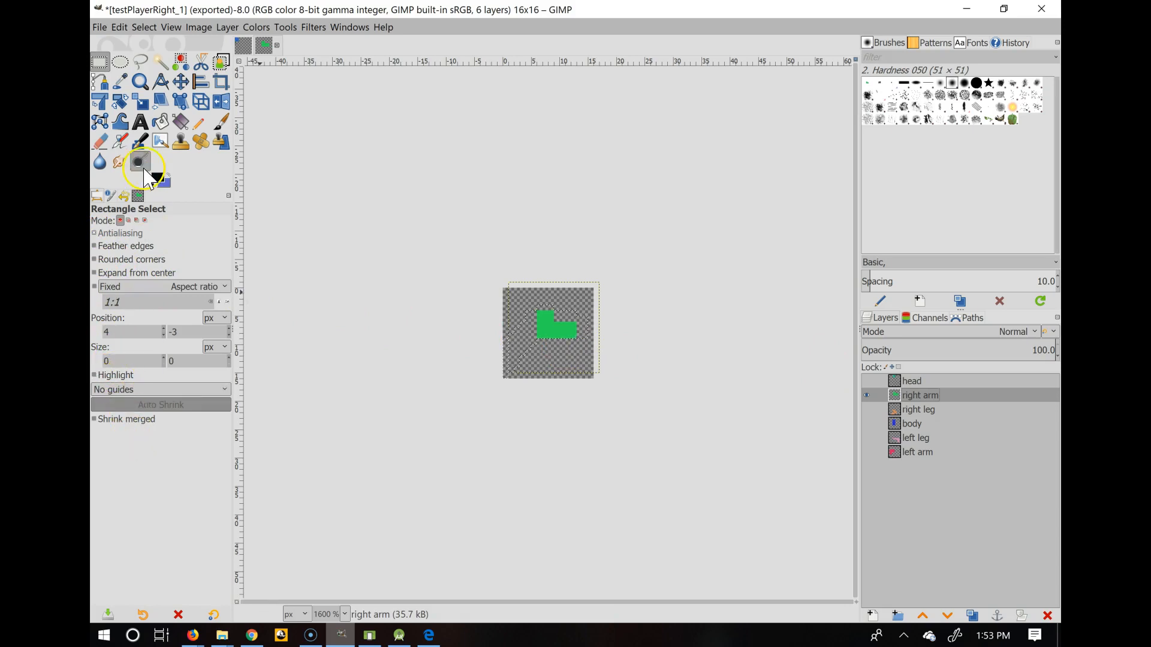
Rotate the selected right arm a quarter turn clockwise, and shift it 4 px left and 2 px up
{"action": "left_click", "coordinate": [122, 103]}
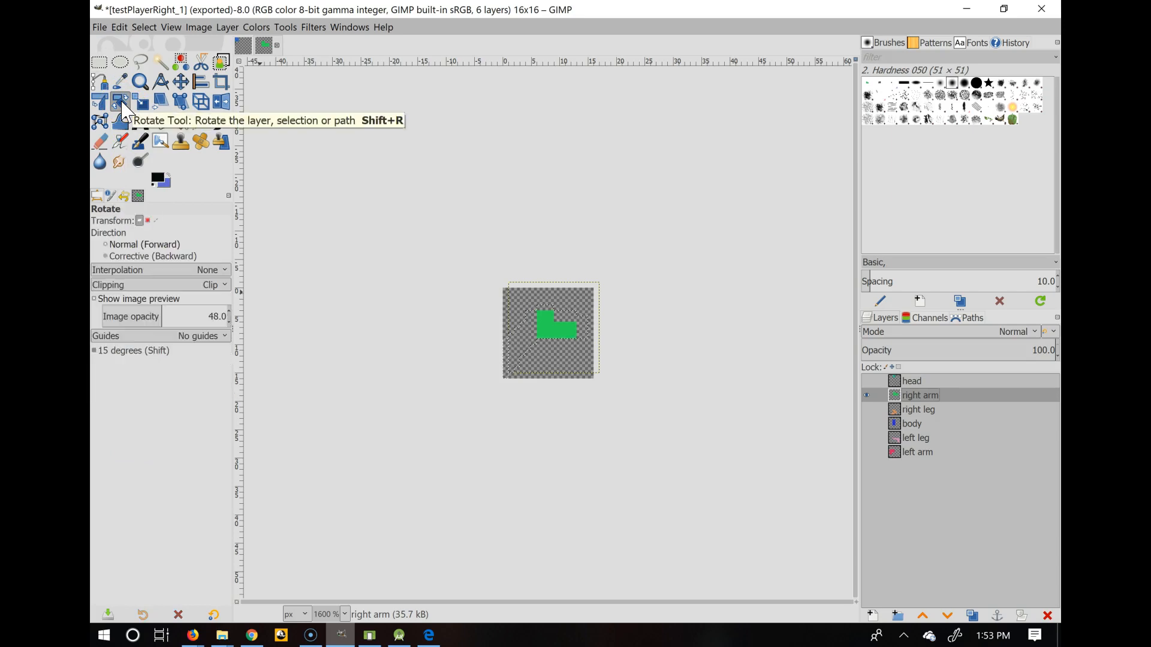
{"action": "left_click", "coordinate": [538, 304]}
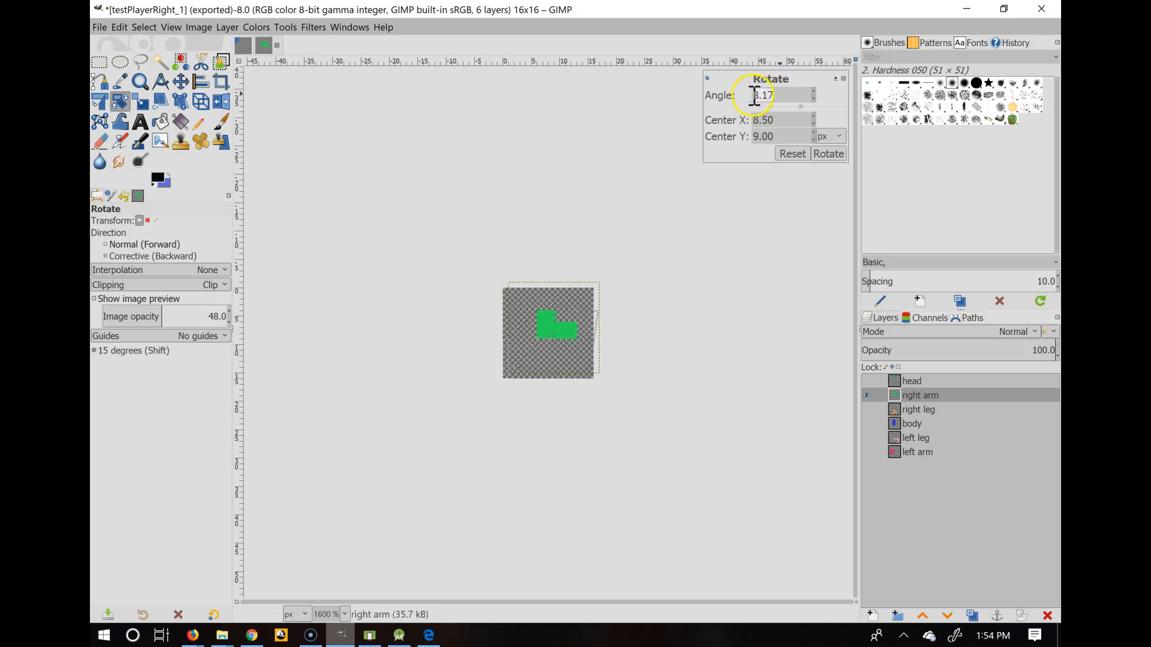
{"action": "left_click", "coordinate": [832, 154]}
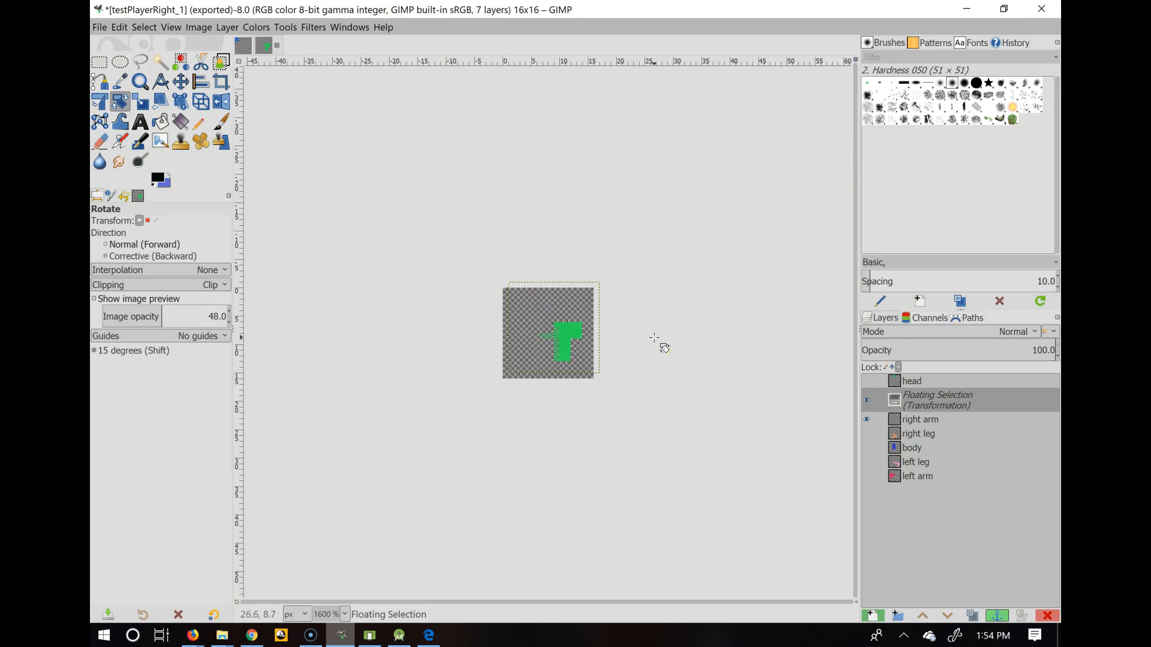
{"action": "left_click", "coordinate": [181, 88]}
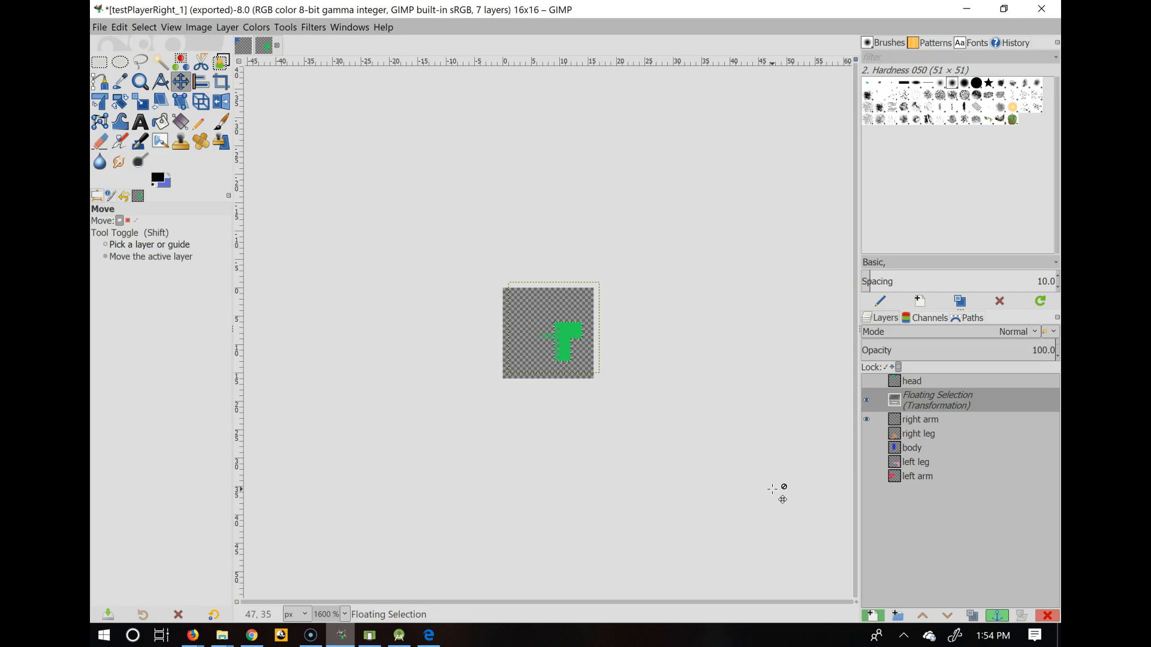
Anchor the floating arm to the right arm layer, and erase its stray strip of green pixels with the Eraser at size 2
{"action": "left_click", "coordinate": [100, 141]}
{"action": "left_click", "coordinate": [573, 336]}
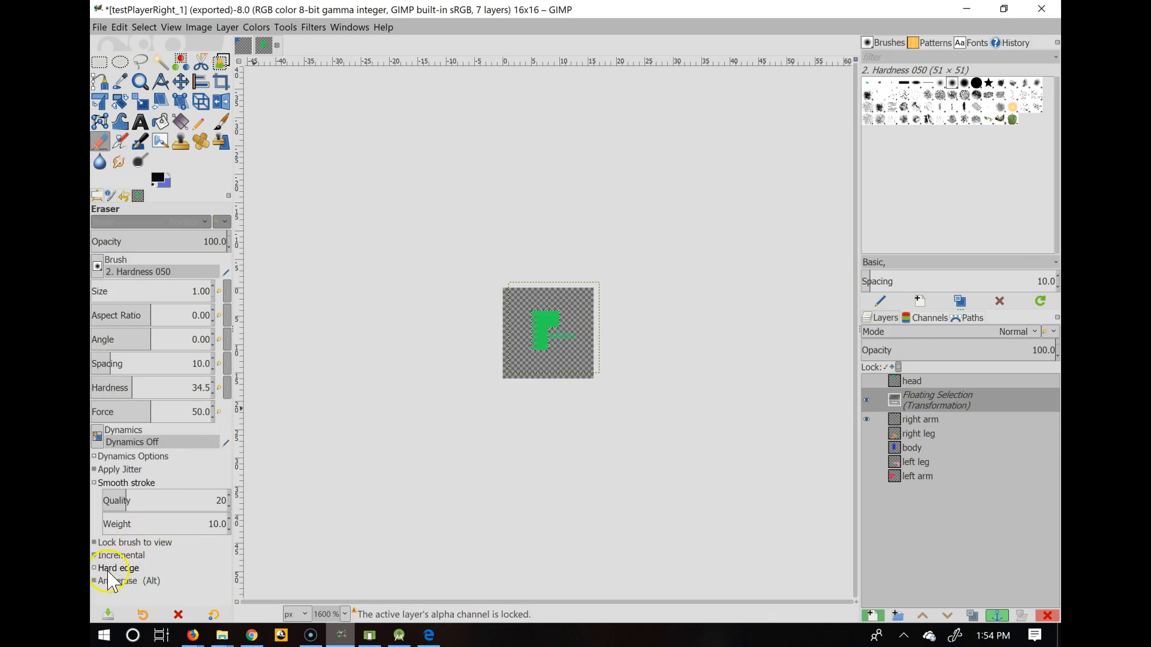
{"action": "left_click", "coordinate": [213, 287]}
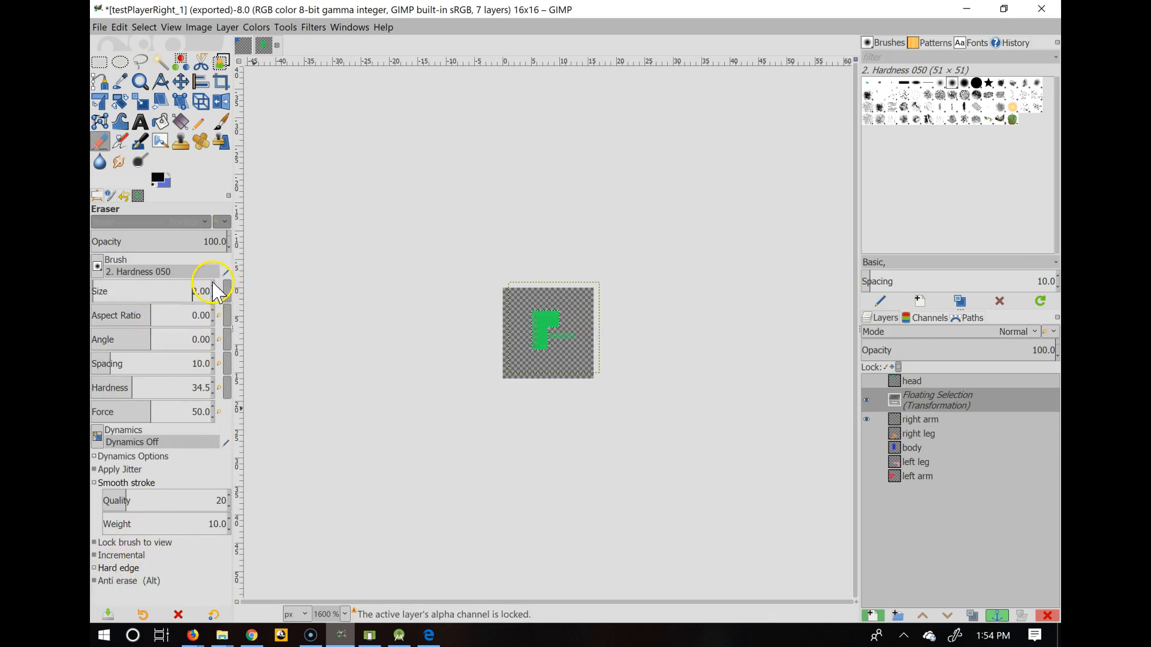
{"action": "left_click", "coordinate": [573, 335]}
{"action": "left_click", "coordinate": [144, 27]}
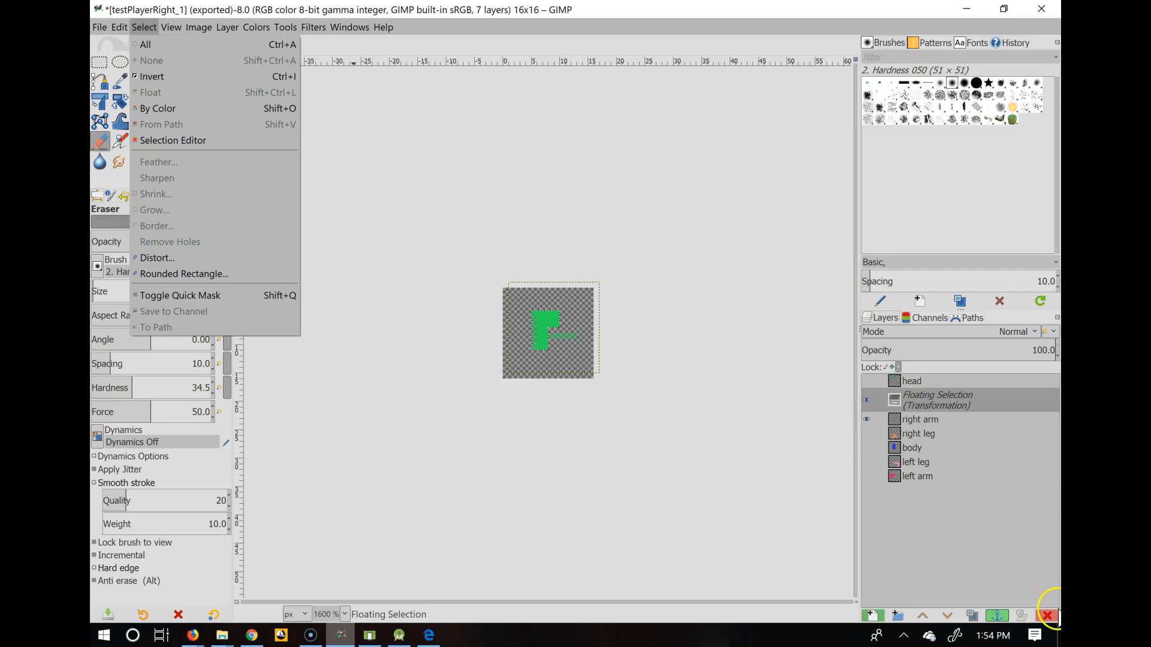
{"action": "left_click", "coordinate": [997, 617]}
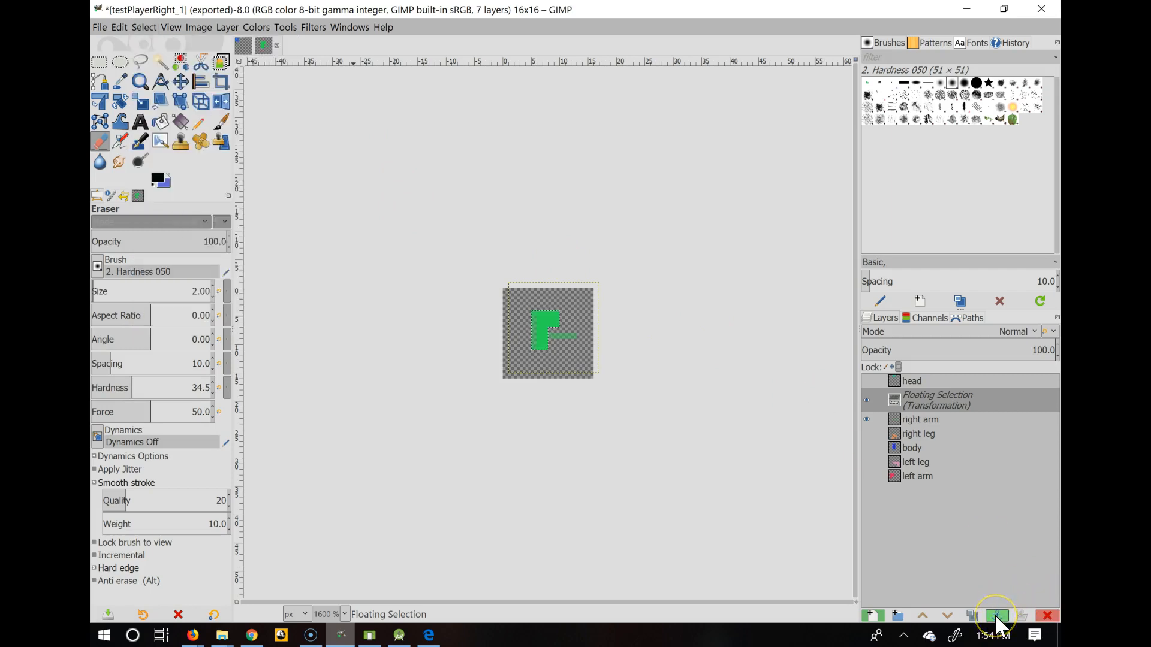
{"action": "left_click", "coordinate": [997, 617]}
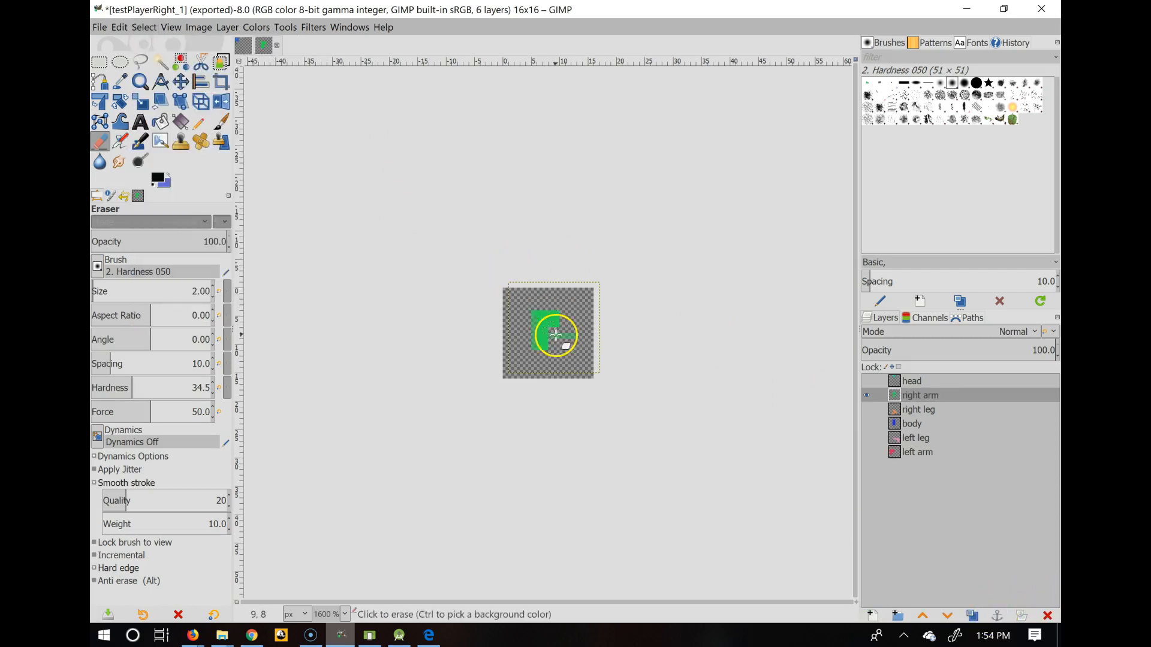
{"action": "left_click_drag", "start_coordinate": [557, 337], "coordinate": [570, 336]}
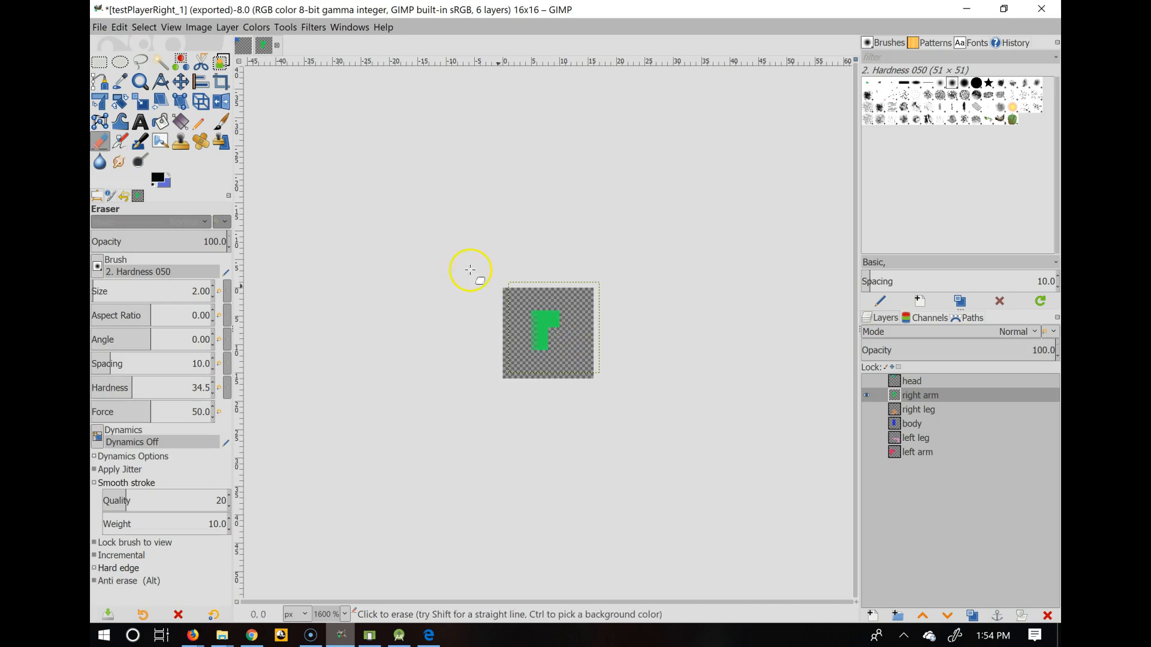
Sample the arm's green and fill in the gap on the arm's left edge with the Pencil at size 1
{"action": "left_click", "coordinate": [201, 124]}
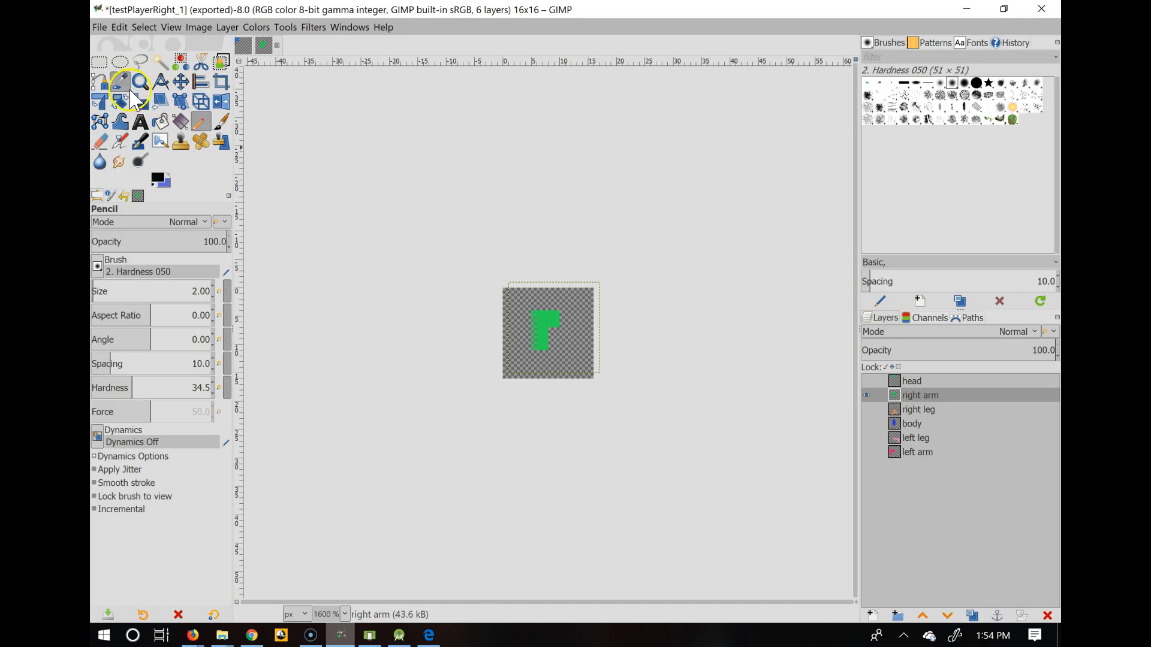
{"action": "left_click", "coordinate": [122, 84]}
{"action": "left_click", "coordinate": [540, 318]}
{"action": "left_click", "coordinate": [201, 122]}
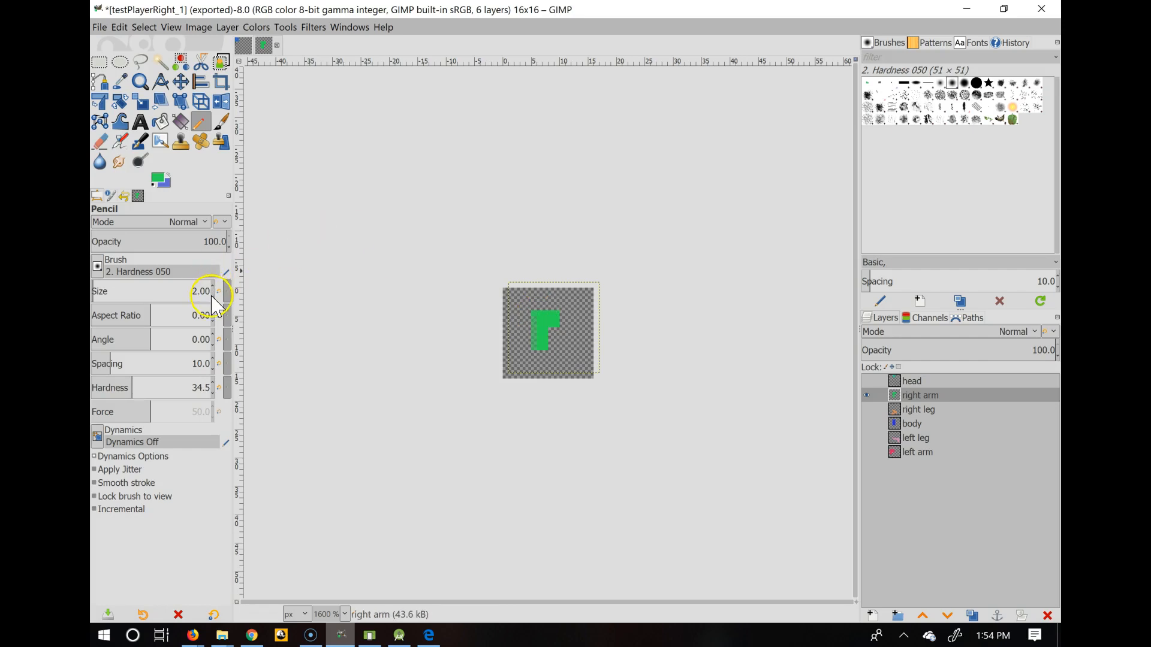
{"action": "left_click", "coordinate": [534, 336]}
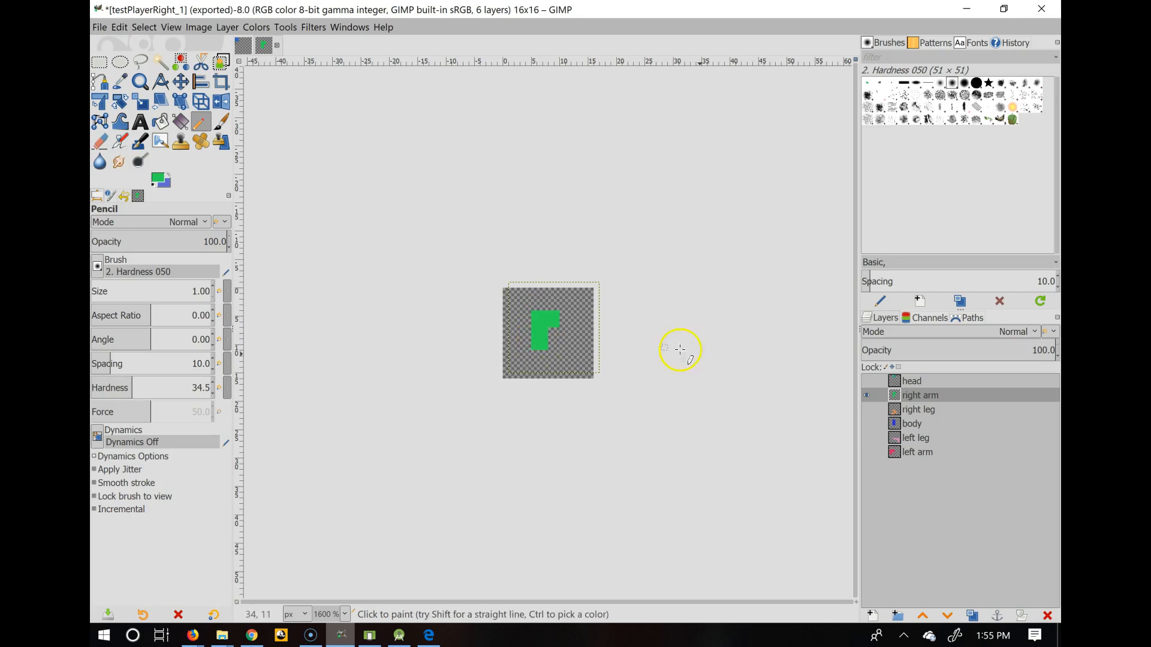
Show the head, right leg, body, left leg and left arm layers again
{"action": "left_click", "coordinate": [867, 381]}
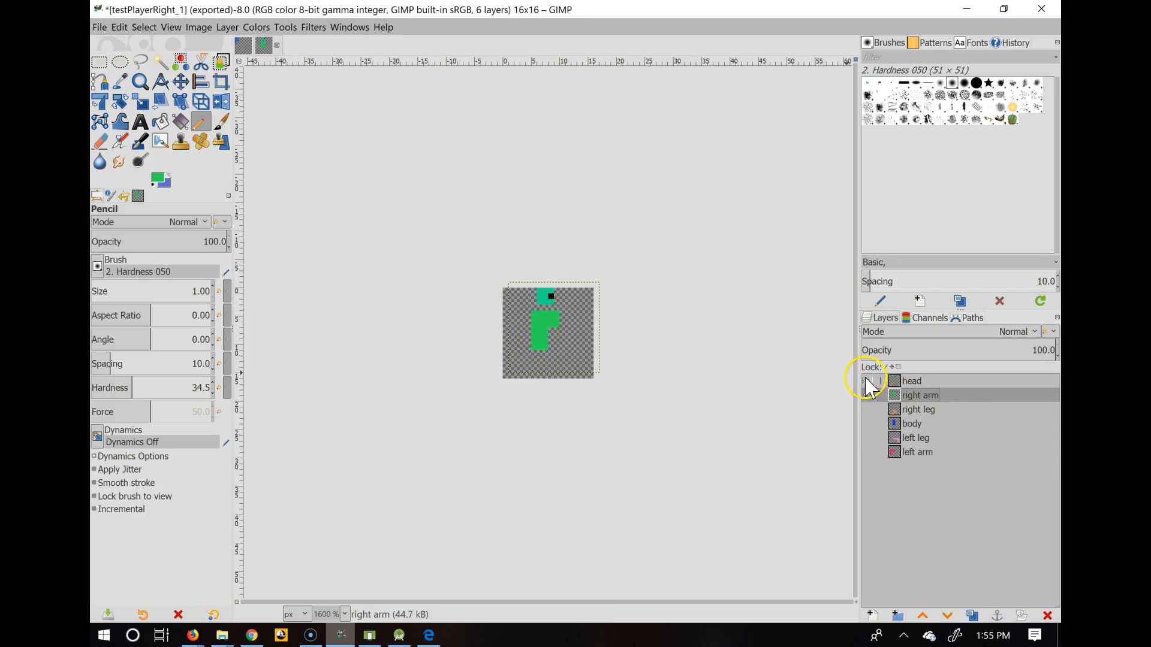
{"action": "left_click", "coordinate": [866, 411]}
{"action": "left_click", "coordinate": [867, 425]}
{"action": "left_click", "coordinate": [867, 438]}
{"action": "left_click", "coordinate": [867, 453]}
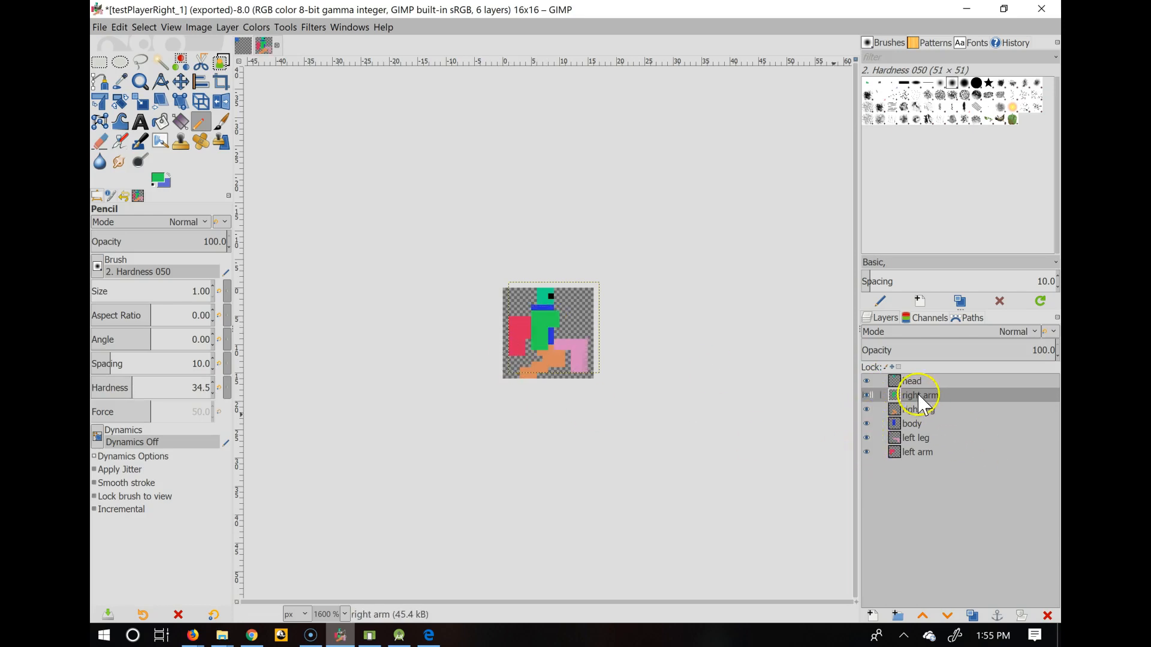
{"action": "left_click", "coordinate": [180, 80]}
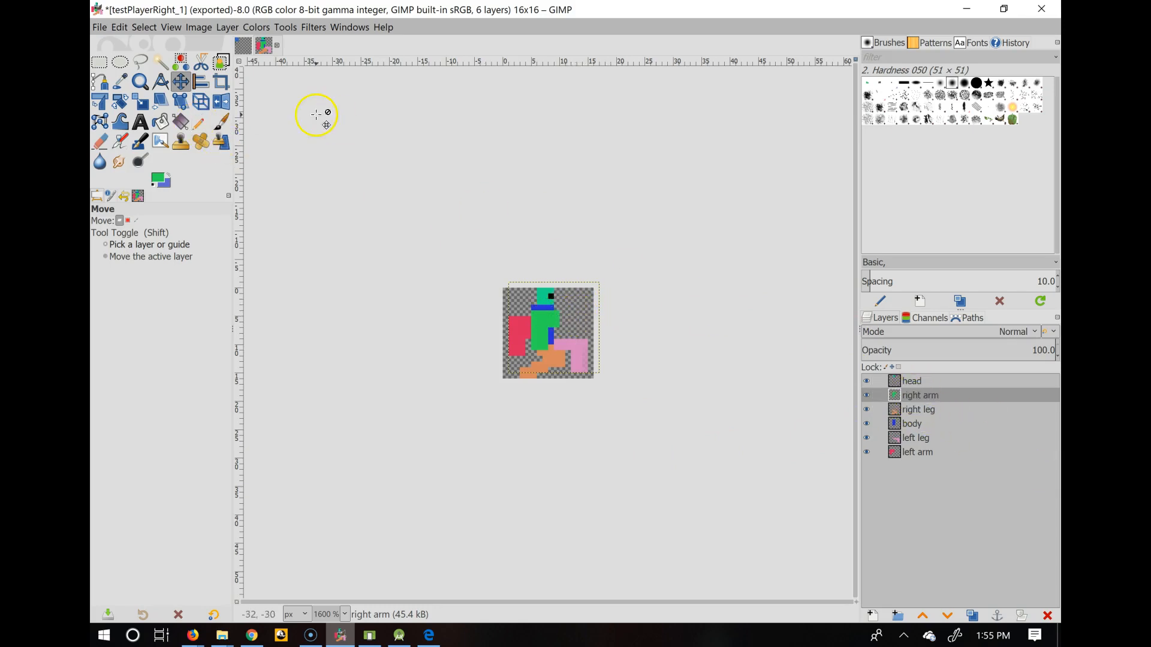
{"action": "left_click", "coordinate": [140, 61]}
{"action": "mouse_move", "coordinate": [493, 289]}
{"action": "left_mouse_down"}
{"action": "mouse_move", "coordinate": [595, 301]}
{"action": "mouse_move", "coordinate": [605, 379]}
{"action": "mouse_move", "coordinate": [488, 345]}
{"action": "mouse_move", "coordinate": [490, 287]}
{"action": "left_mouse_up"}
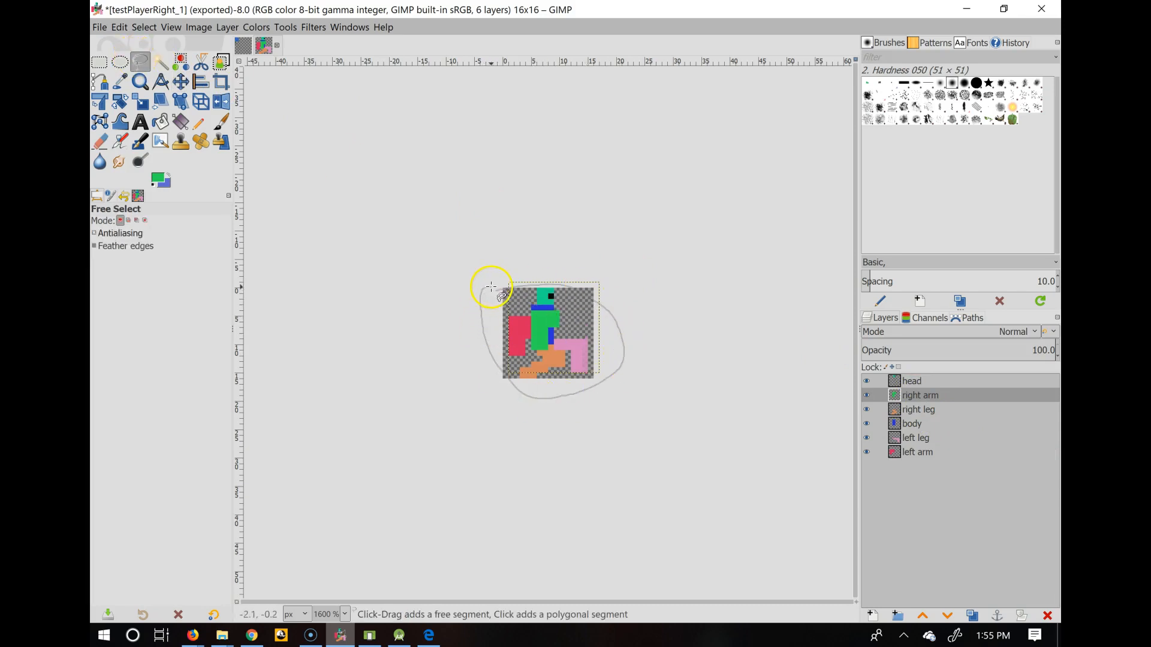
{"action": "left_click", "coordinate": [497, 291]}
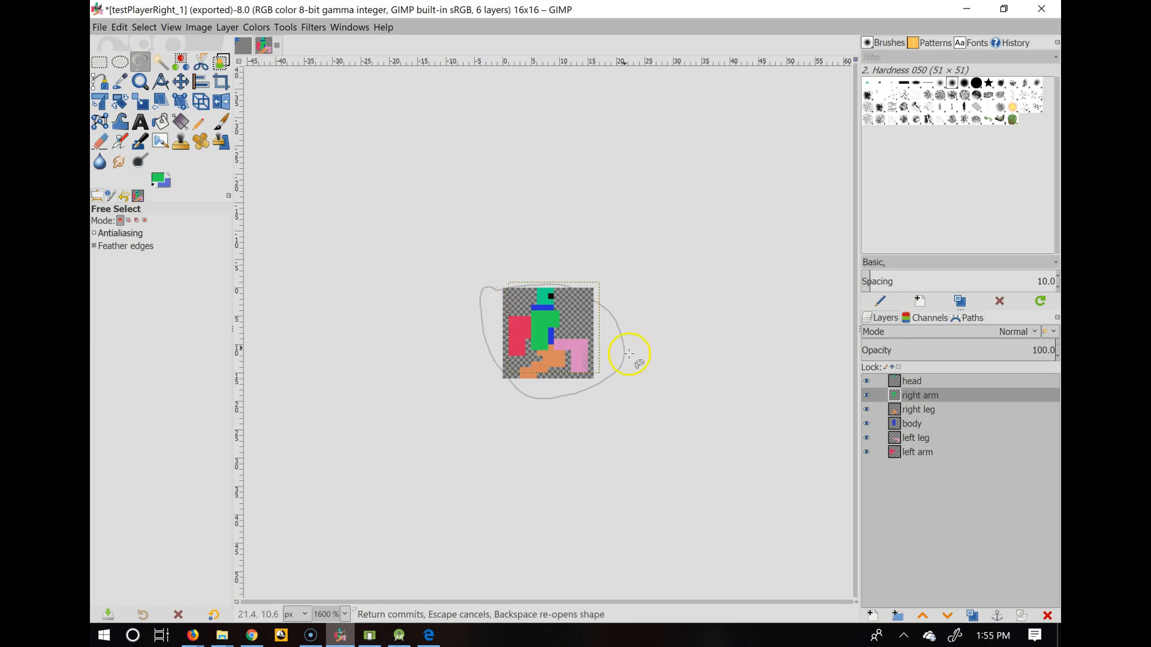
Move the right arm layer 2 px to the left
{"action": "left_click", "coordinate": [183, 82]}
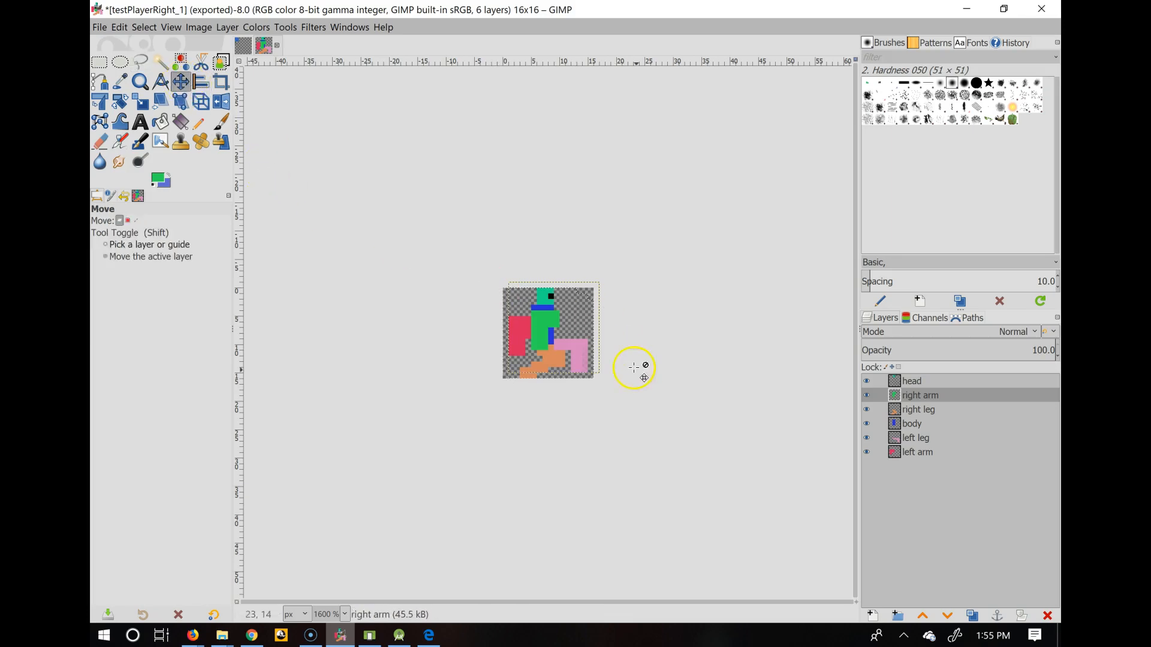
{"action": "key", "text": "Left"}
{"action": "key", "text": "Left"}
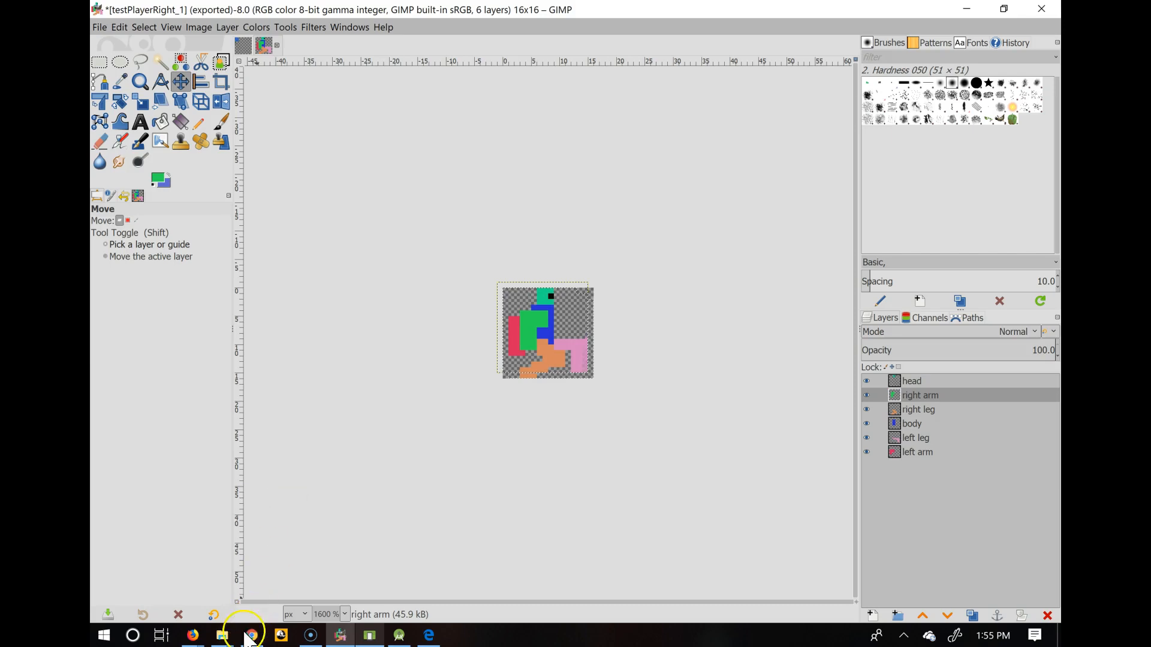
{"action": "mouse_move", "coordinate": [243, 642]}
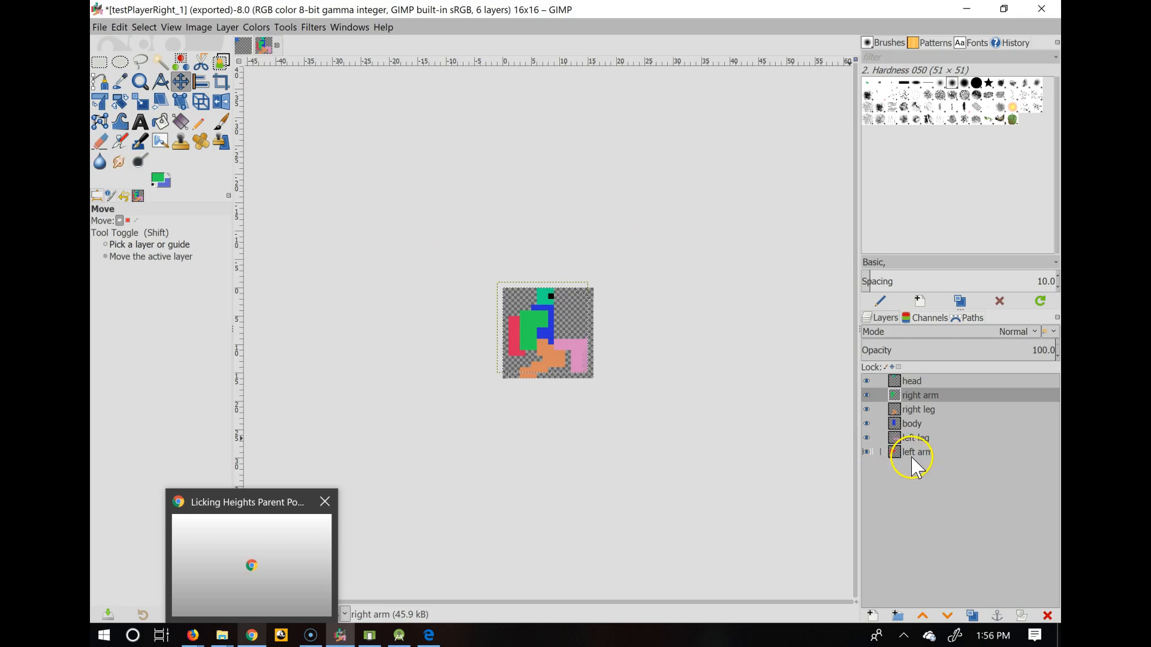
{"action": "mouse_move", "coordinate": [337, 638]}
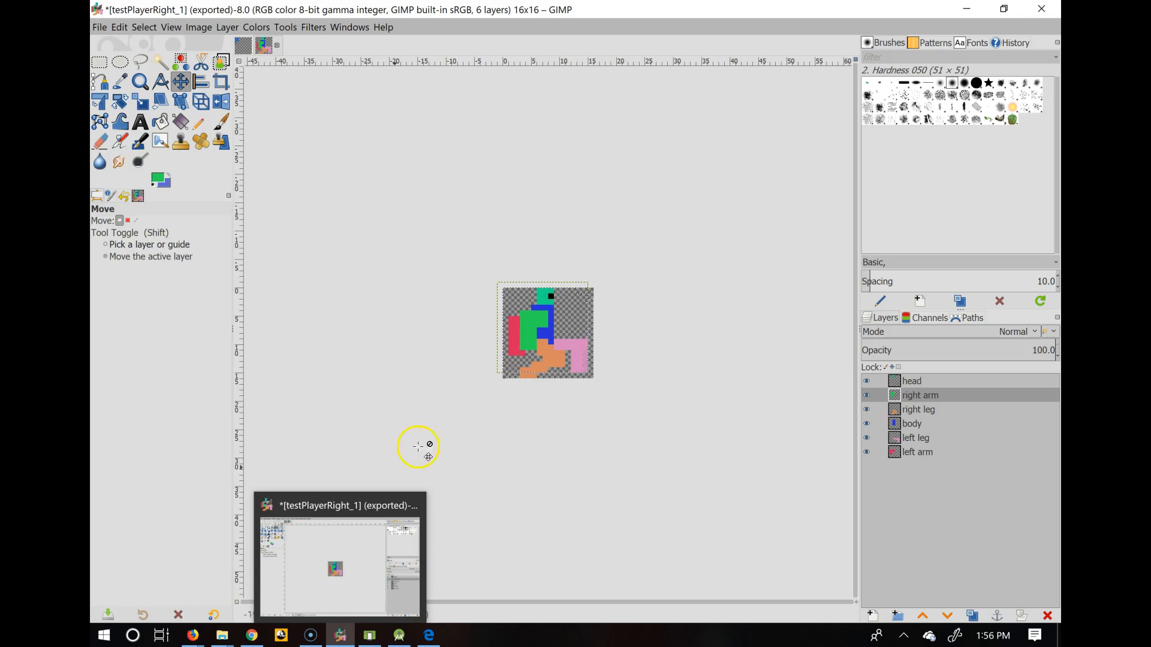
{"action": "left_click", "coordinate": [193, 635]}
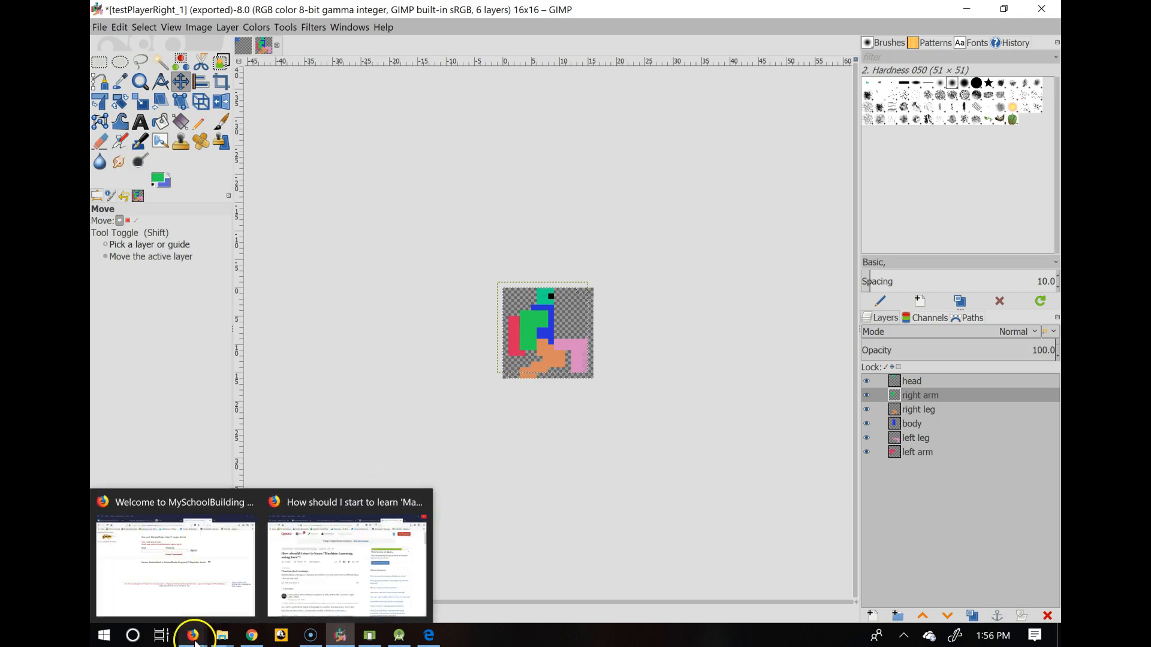